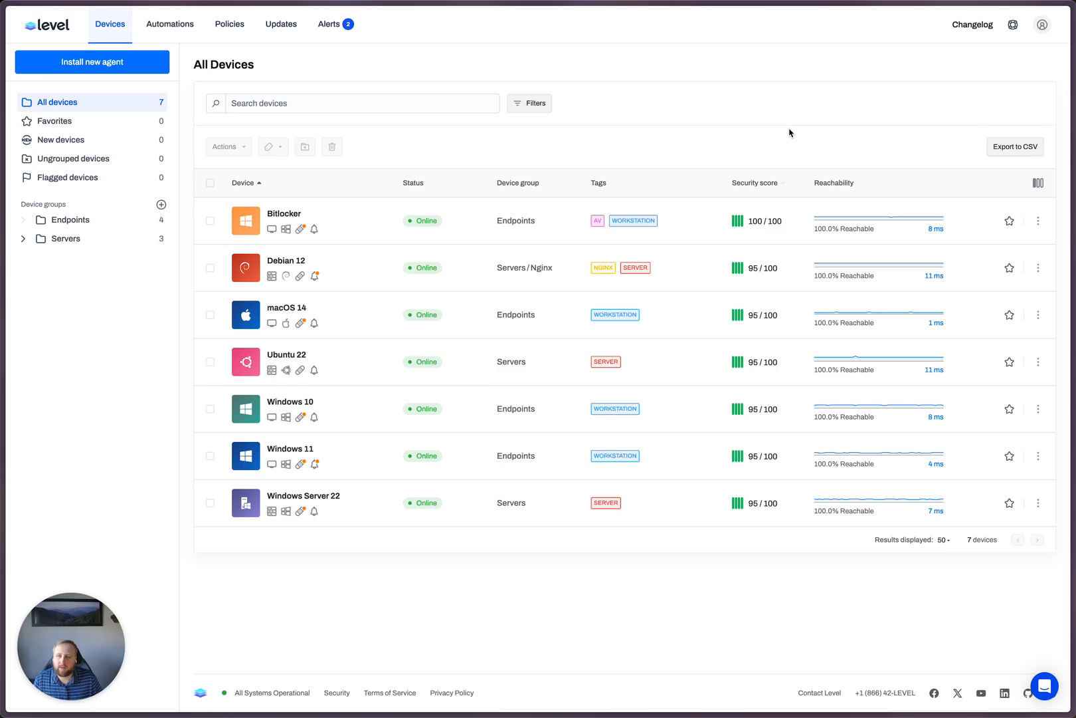
# - Search the automations for "default" and open the Default Tags automation
pyautogui.click(184, 23)
pyautogui.click(411, 171)
pyautogui.write('default')
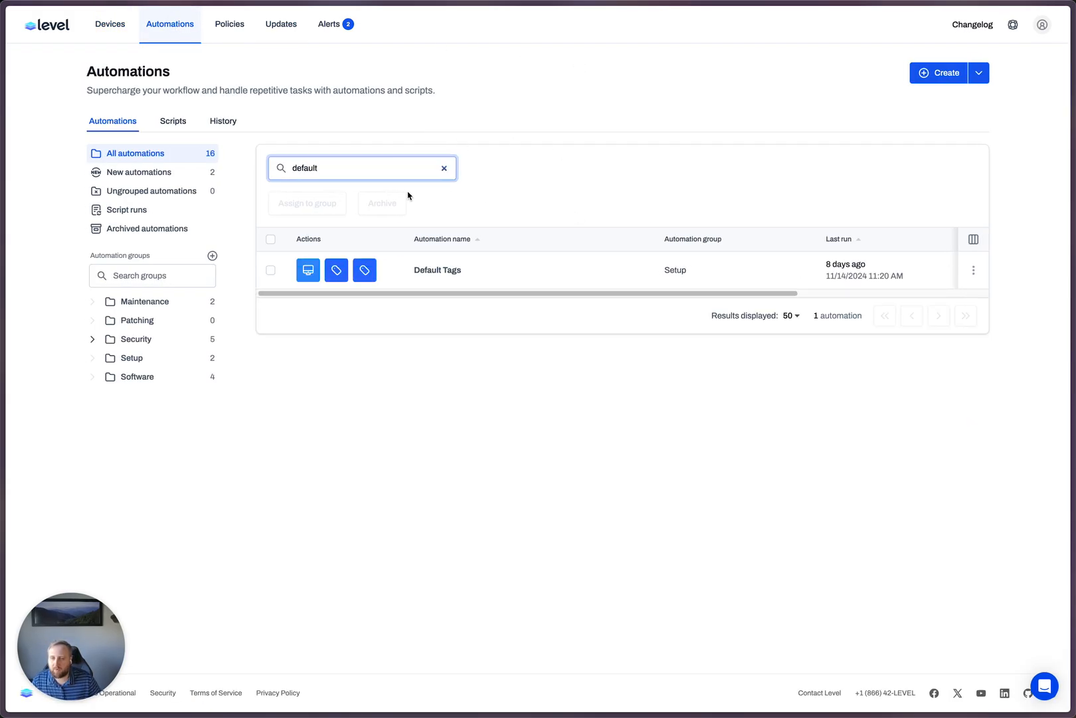
pyautogui.click(438, 270)
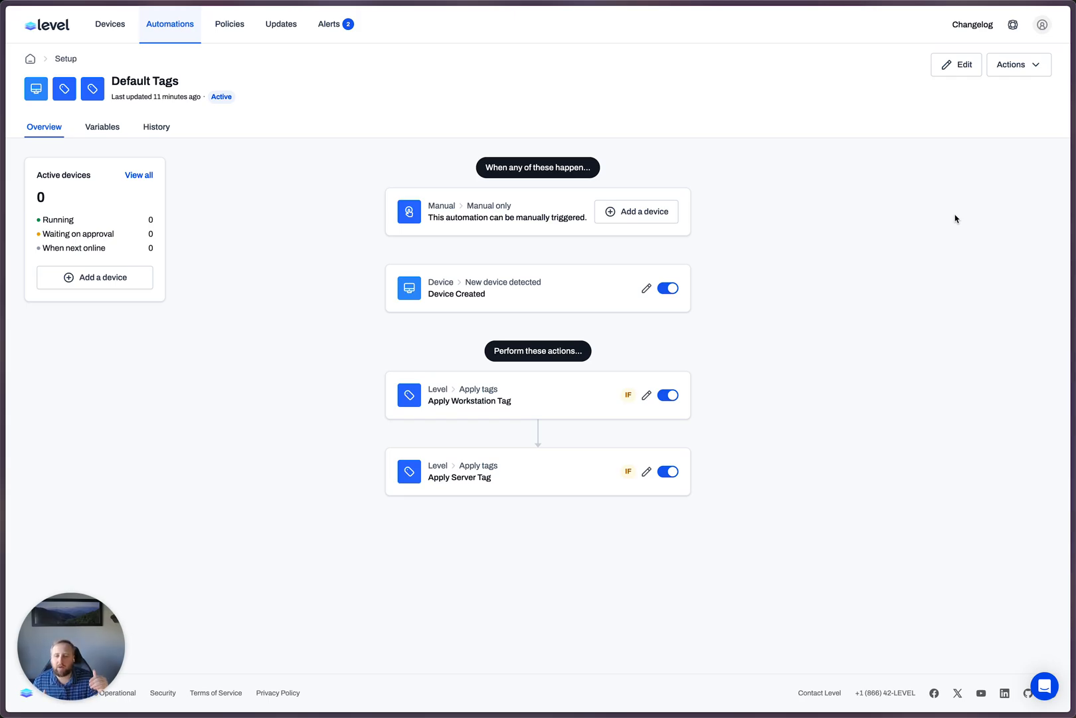
# - Review the step details of the Apply Workstation Tag and Apply Server Tag actions
pyautogui.click(548, 396)
pyautogui.click(528, 481)
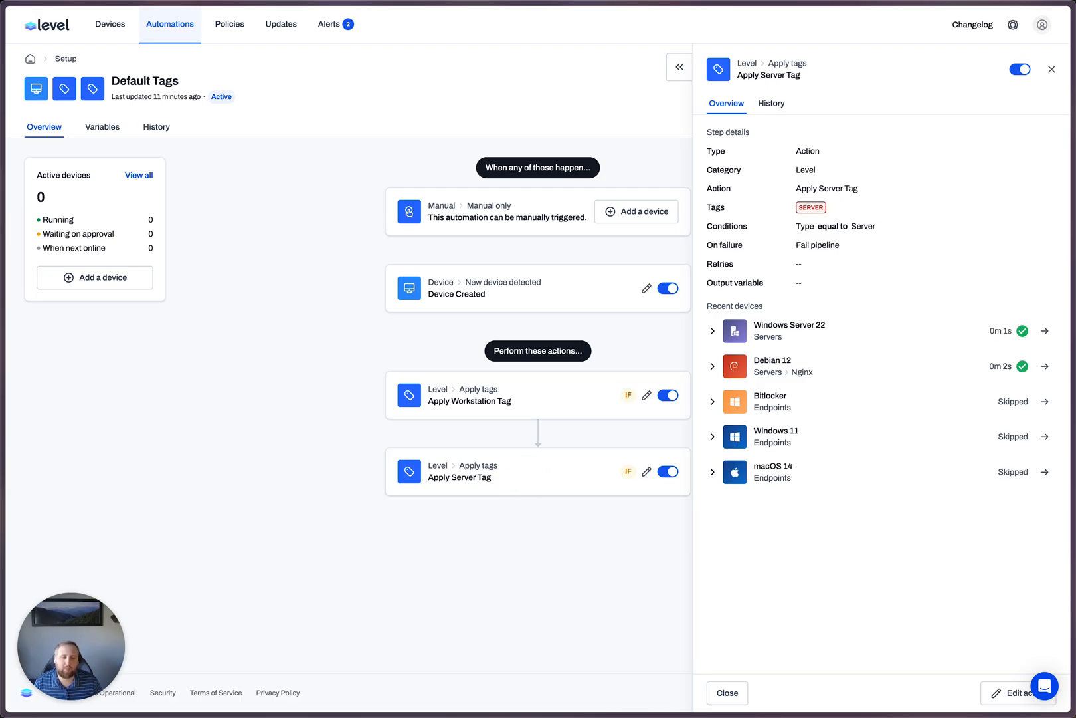
pyautogui.click(1051, 69)
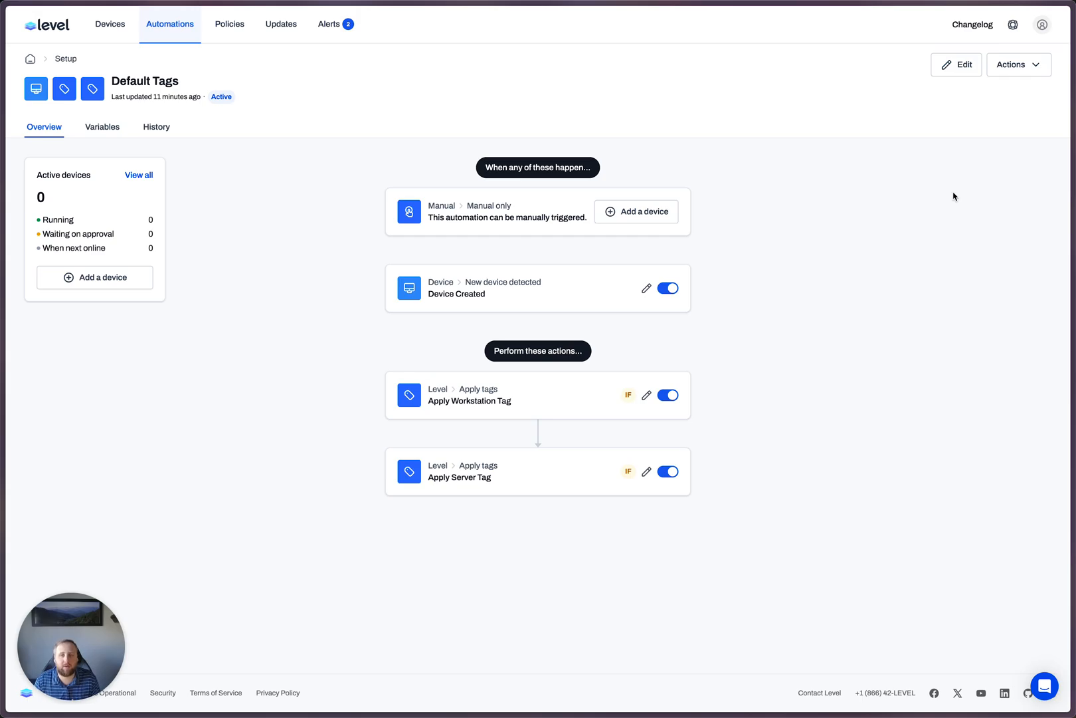
# - Edit the automation and add a Shell action after Apply Workstation Tag, pasting in the PowerShell script that lists running services joined by commas
pyautogui.click(958, 71)
pyautogui.click(537, 388)
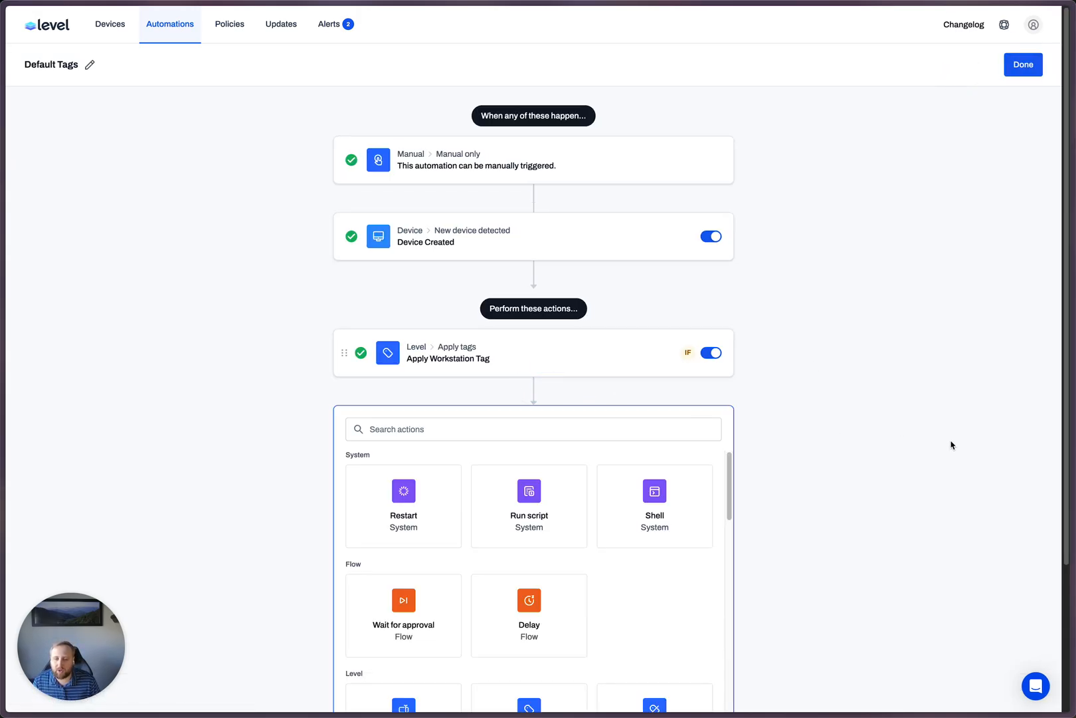
pyautogui.scroll(-3, 952, 445)
pyautogui.click(686, 322)
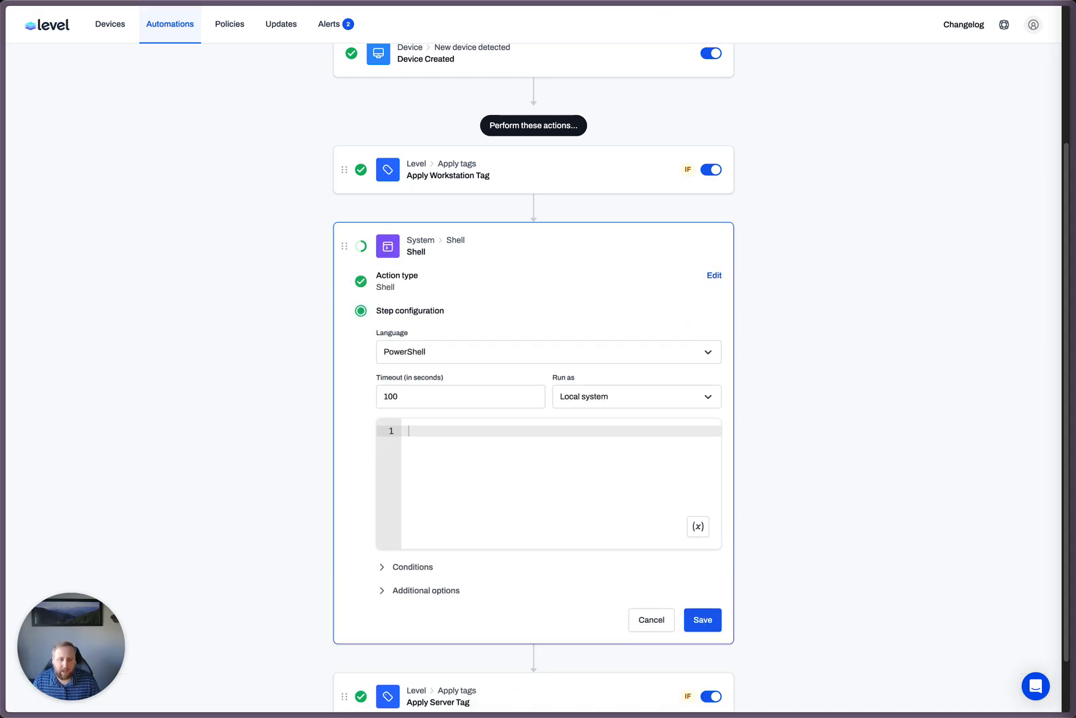
pyautogui.press('super+c')
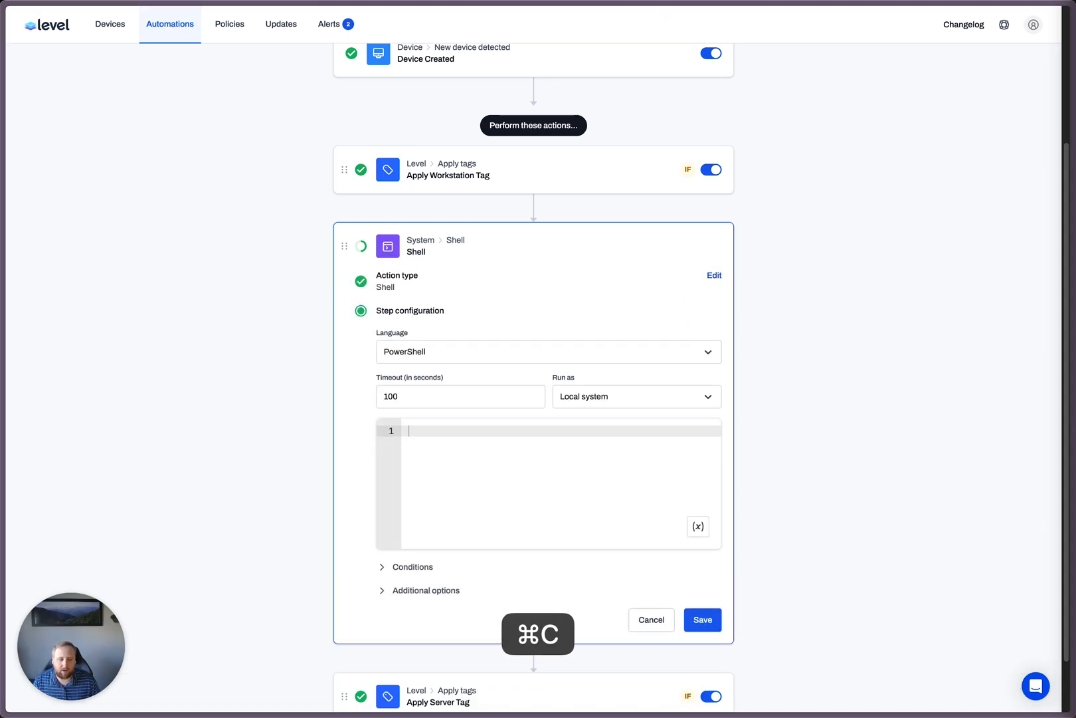
pyautogui.press('super+c')
pyautogui.click(537, 468)
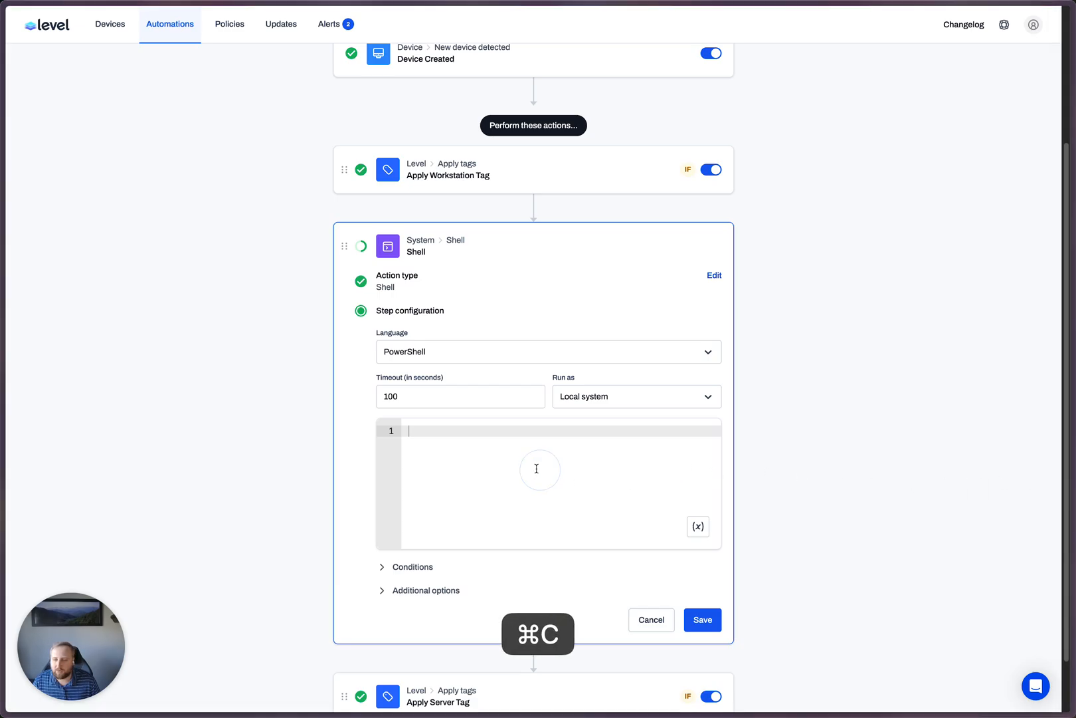
pyautogui.press('super+v')
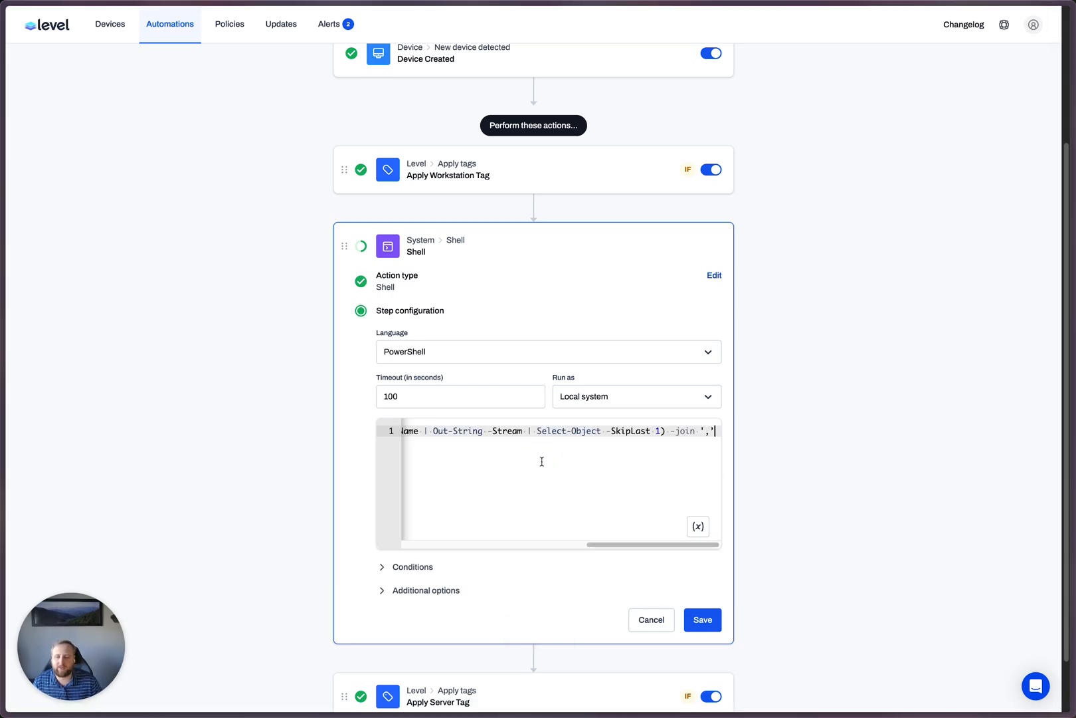
# - Add a condition to the new Shell action so that it only runs when Platform is equal to Windows
pyautogui.scroll(-2, 664, 485)
pyautogui.click(415, 502)
pyautogui.scroll(-1, 606, 518)
pyautogui.click(435, 509)
pyautogui.click(440, 513)
pyautogui.click(440, 537)
pyautogui.click(438, 565)
pyautogui.click(446, 563)
pyautogui.click(421, 616)
# - Name the PowerShell action "Get Windows Services" in its additional options
pyautogui.click(426, 641)
pyautogui.scroll(-1, 542, 601)
pyautogui.click(473, 668)
pyautogui.write('Get Windows')
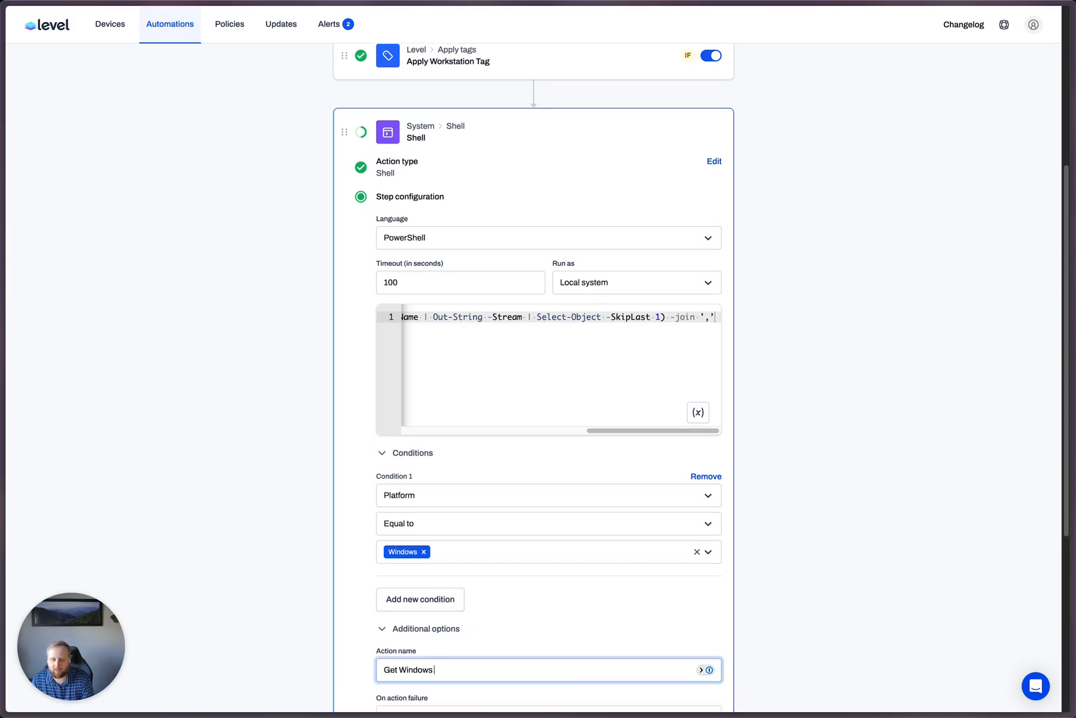
pyautogui.click(666, 339)
pyautogui.moveTo(646, 431); pyautogui.dragTo(706, 434)
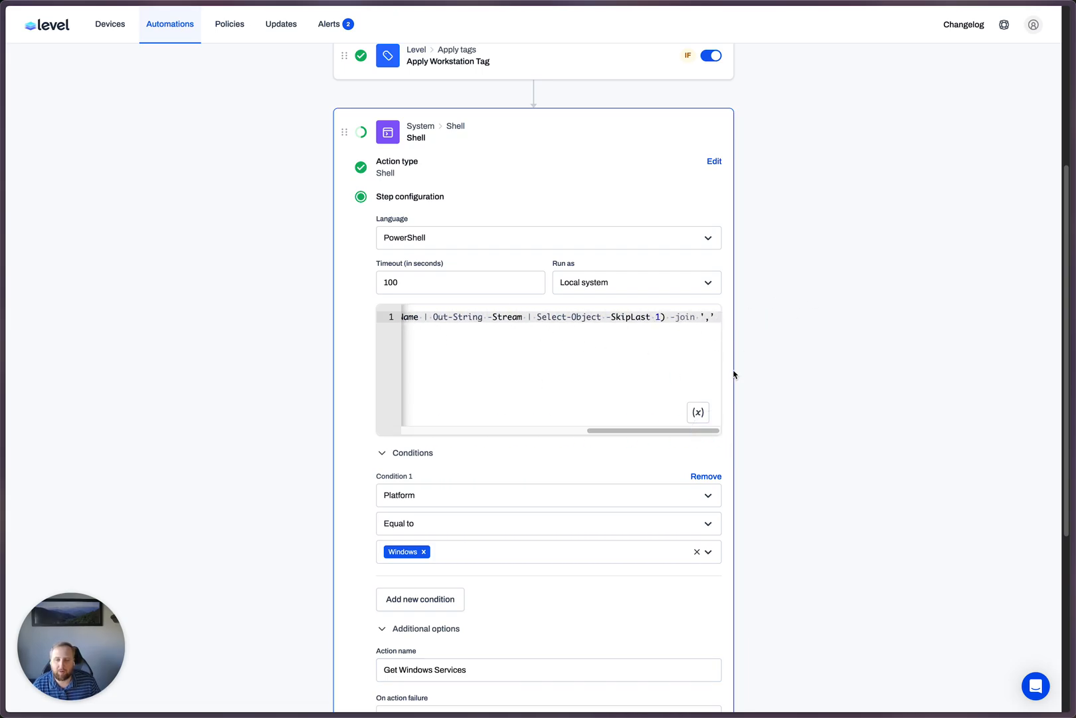
# - Create a new automation variable named WindowsServices for the Get Windows Services action's output
pyautogui.scroll(-5, 734, 370)
pyautogui.click(429, 440)
pyautogui.click(429, 421)
pyautogui.moveTo(393, 422); pyautogui.dragTo(436, 422)
pyautogui.click(523, 422)
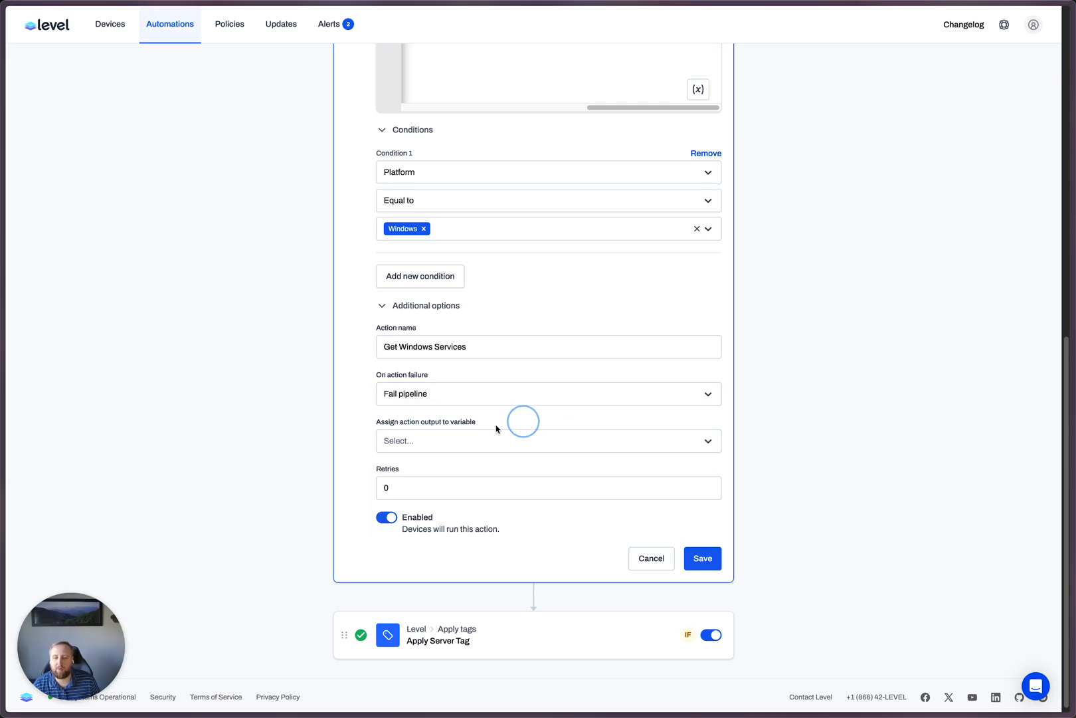
pyautogui.click(455, 442)
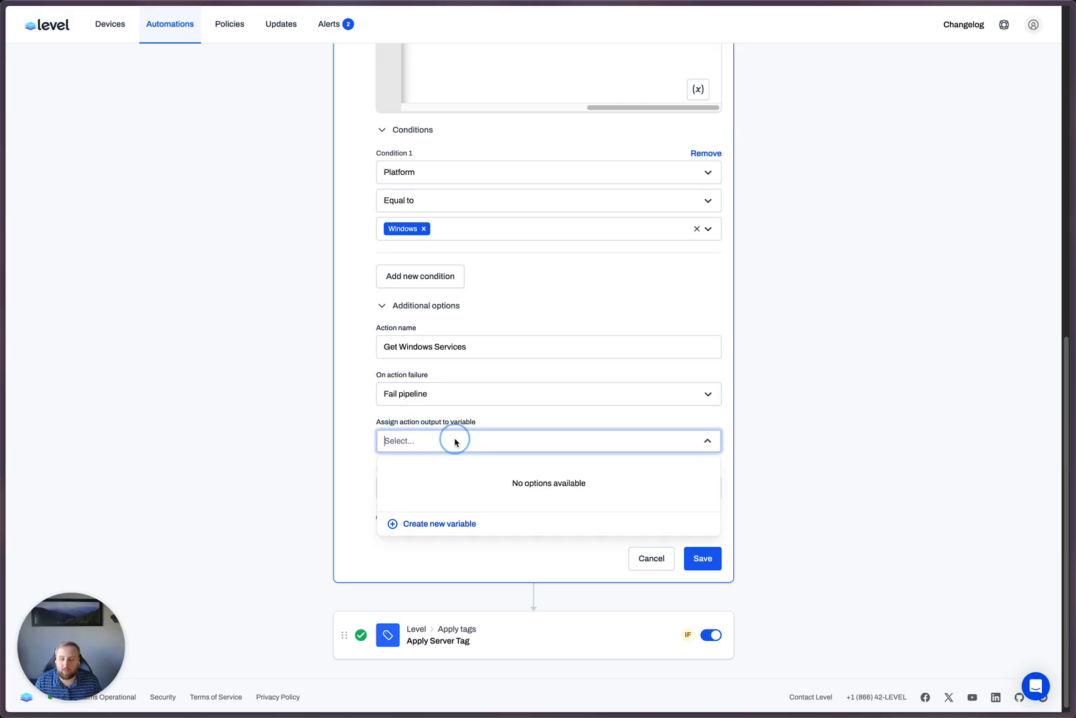
pyautogui.click(435, 520)
pyautogui.write('WindowsS')
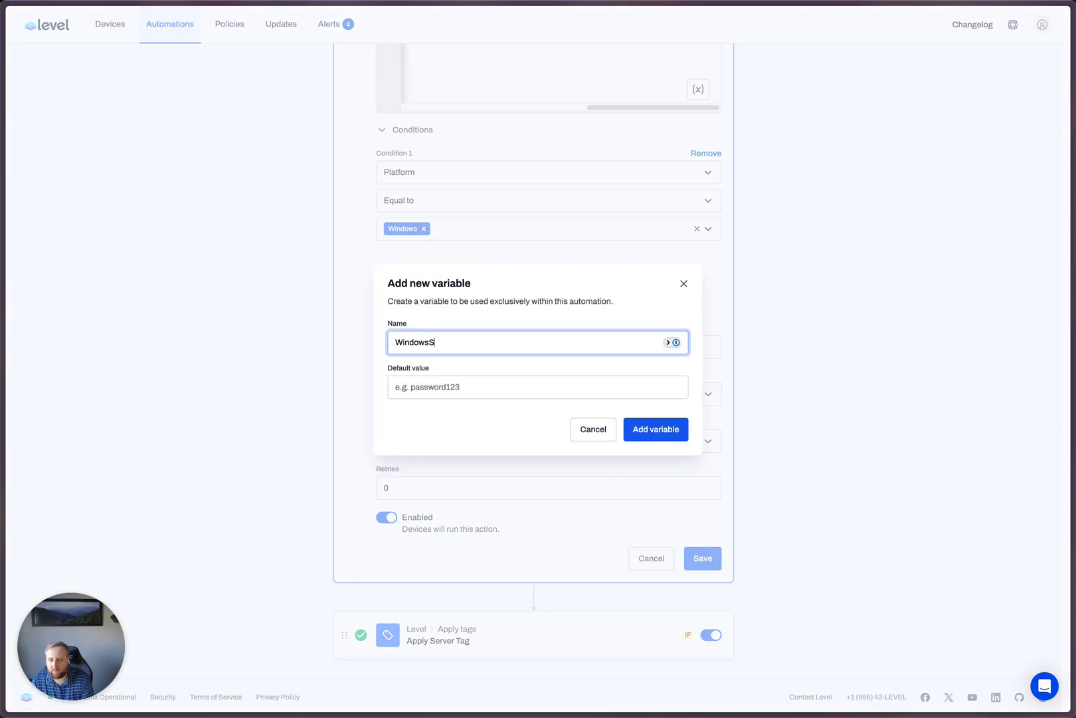
pyautogui.write('ervices')
pyautogui.press('Return')
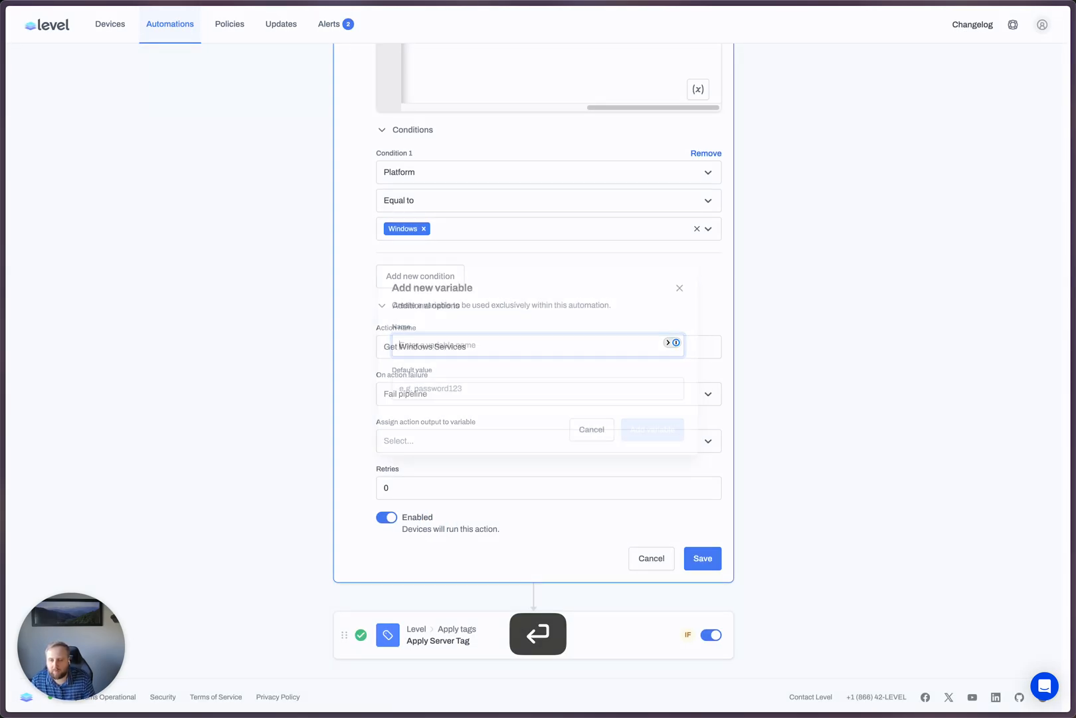
# - Save the action with its output assigned to WindowsServices, and move it above Apply Workstation Tag
pyautogui.click(488, 440)
pyautogui.click(458, 471)
pyautogui.click(702, 558)
pyautogui.moveTo(349, 429); pyautogui.dragTo(348, 353)
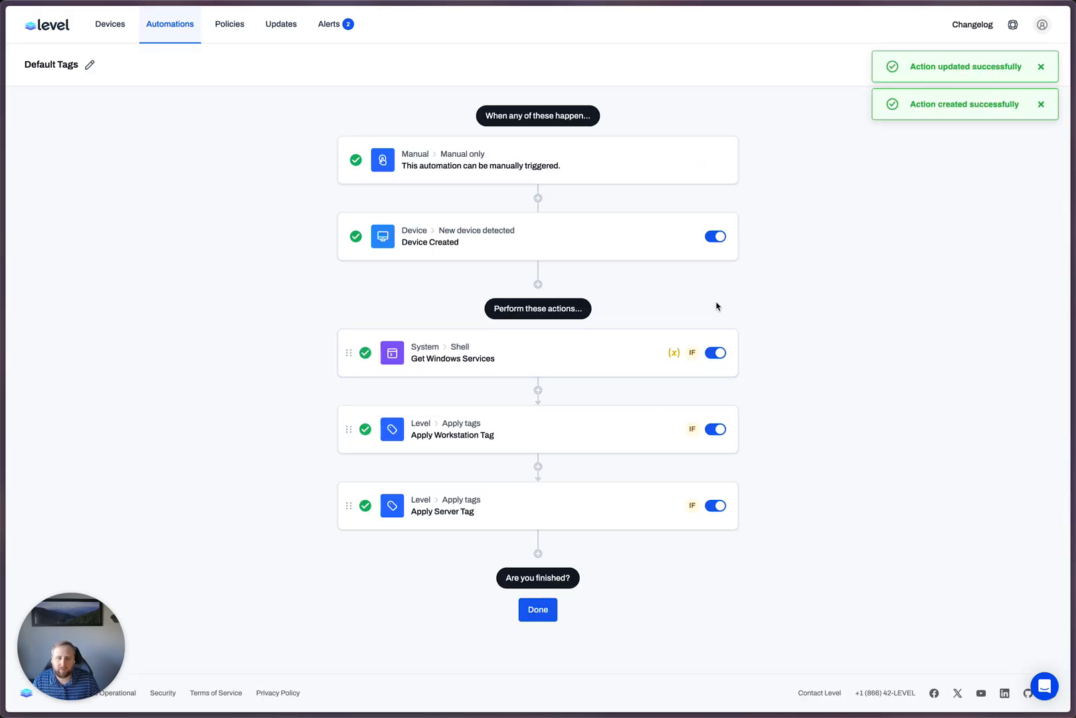
# - Review the script and output variable assignment of the Get Windows Services action without changing it
pyautogui.click(538, 353)
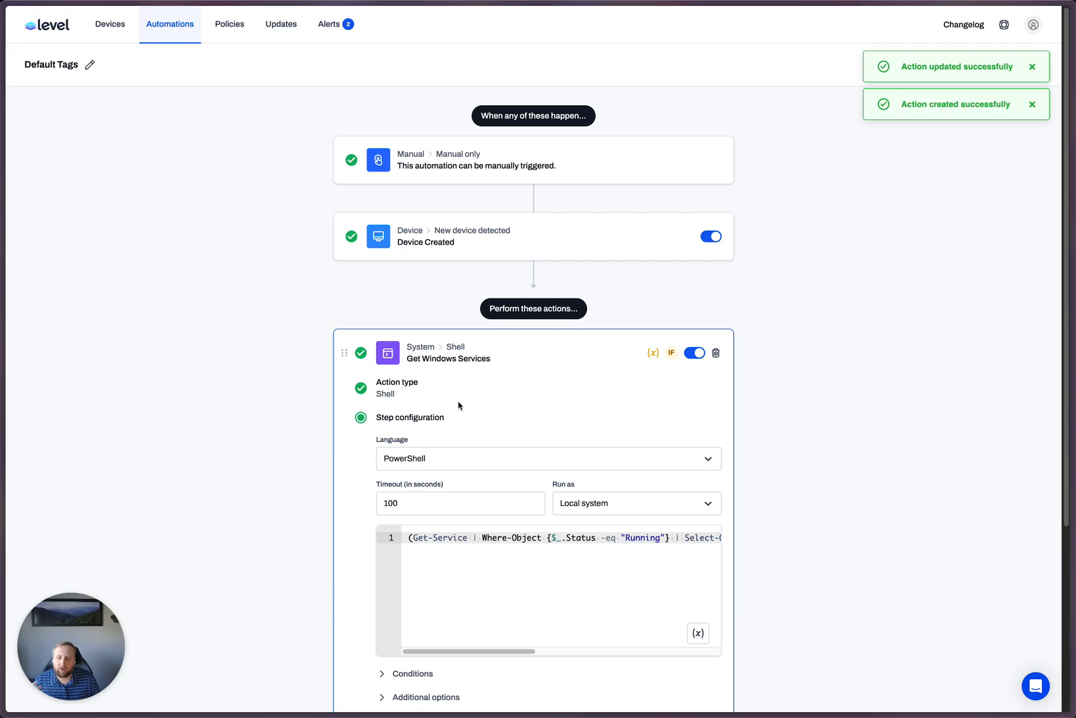
pyautogui.scroll(-3, 824, 425)
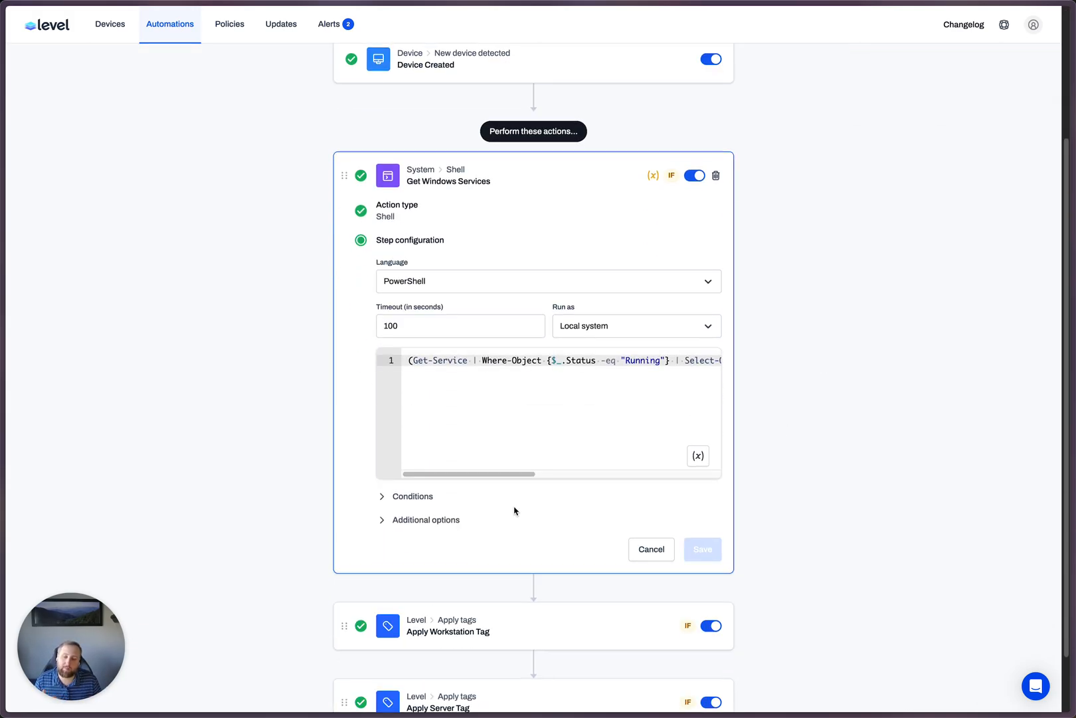
pyautogui.click(438, 524)
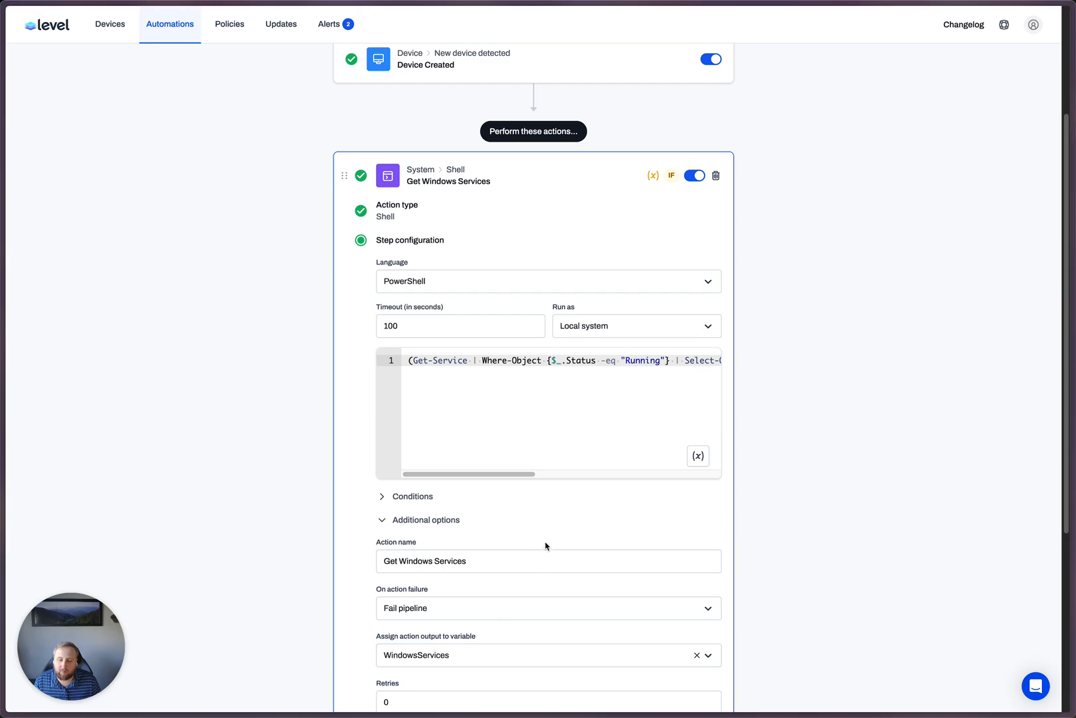
pyautogui.click(454, 527)
pyautogui.click(649, 553)
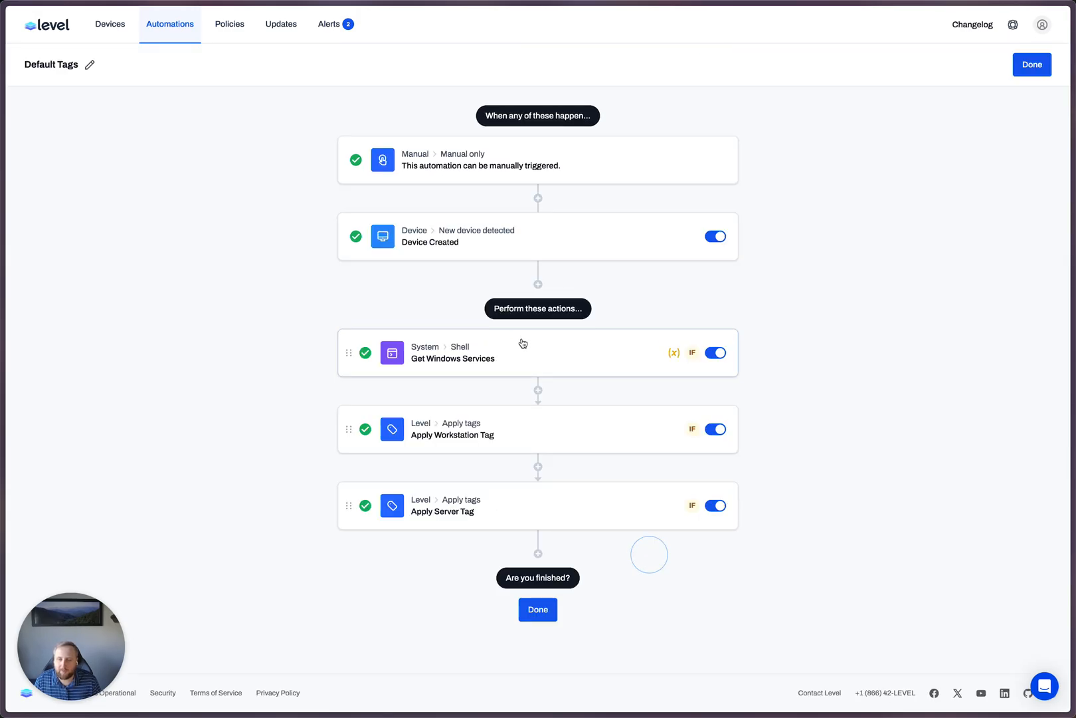
# - Add a Shell action after Get Windows Services with the copied Linux service-listing script, and set its language to Bash
pyautogui.click(541, 390)
pyautogui.click(621, 488)
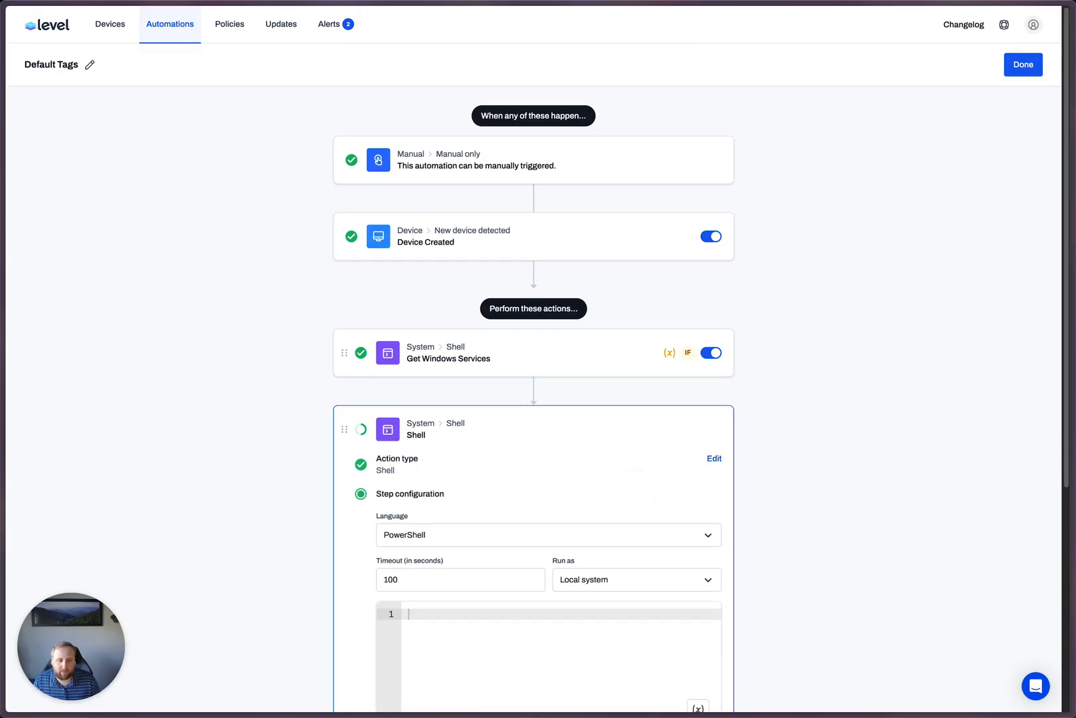
pyautogui.press('super+c')
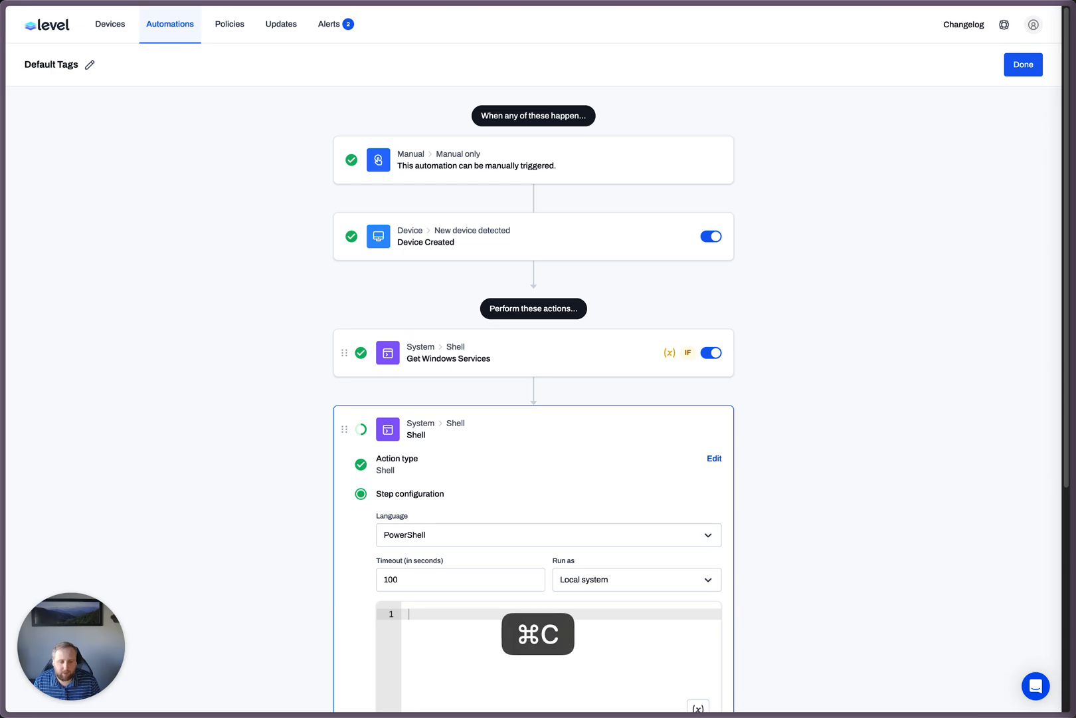
pyautogui.press('super+v')
pyautogui.scroll(-5, 790, 550)
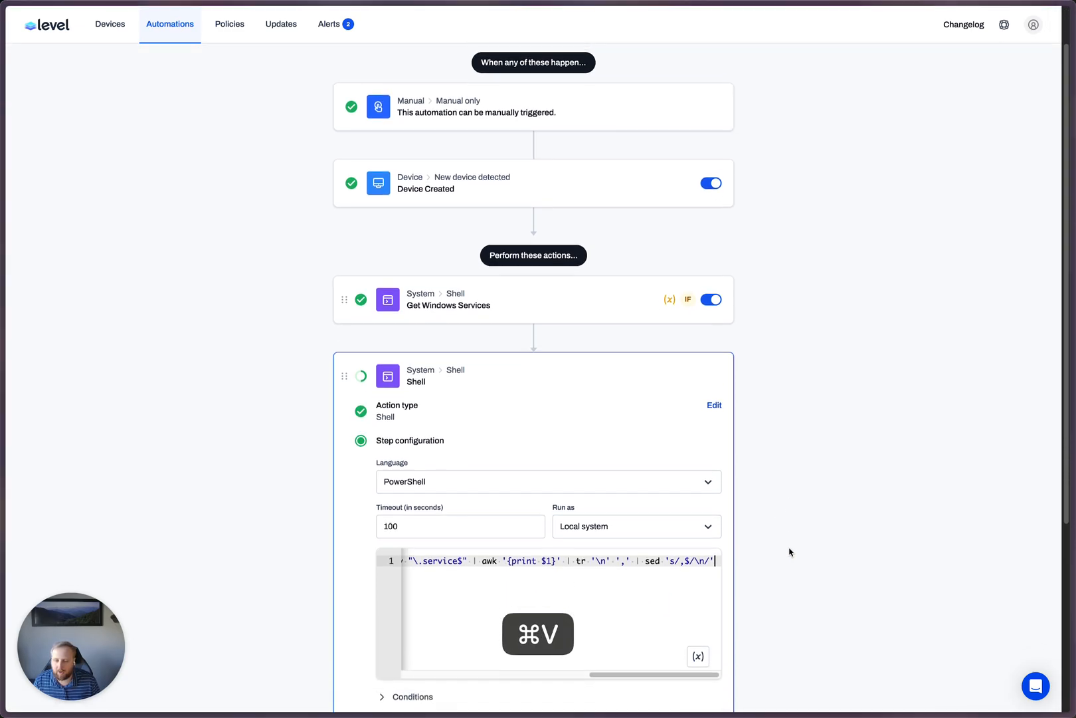
pyautogui.click(437, 206)
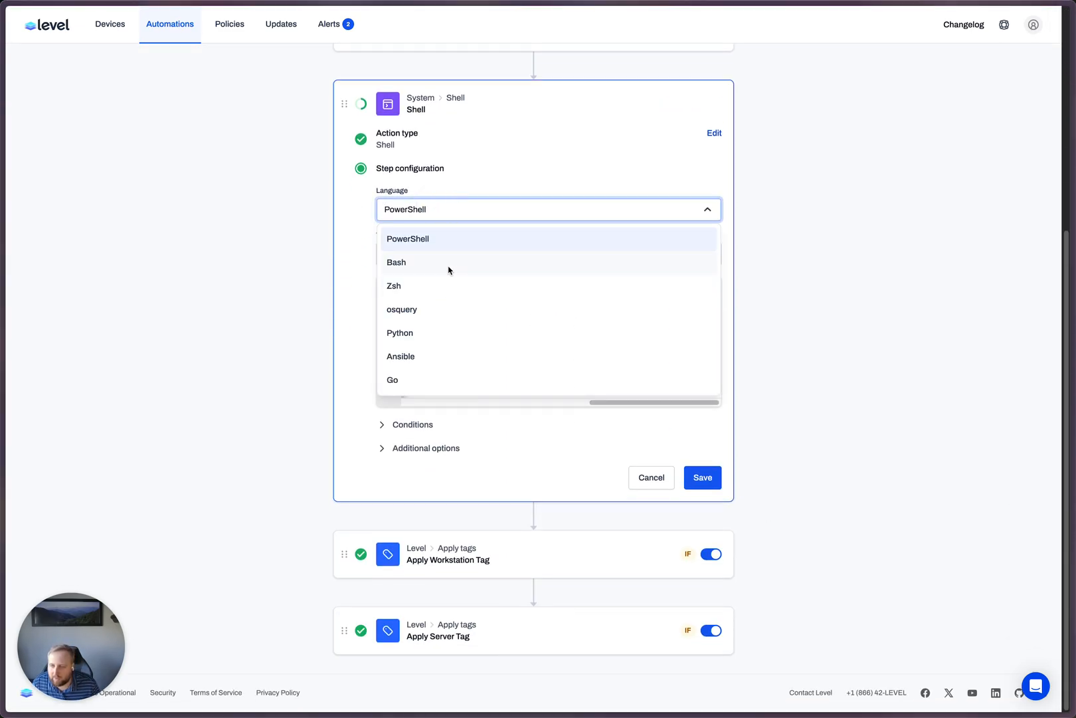
pyautogui.click(447, 265)
# - Add a condition to the Bash action so that it only runs when Platform is equal to Linux
pyautogui.click(410, 423)
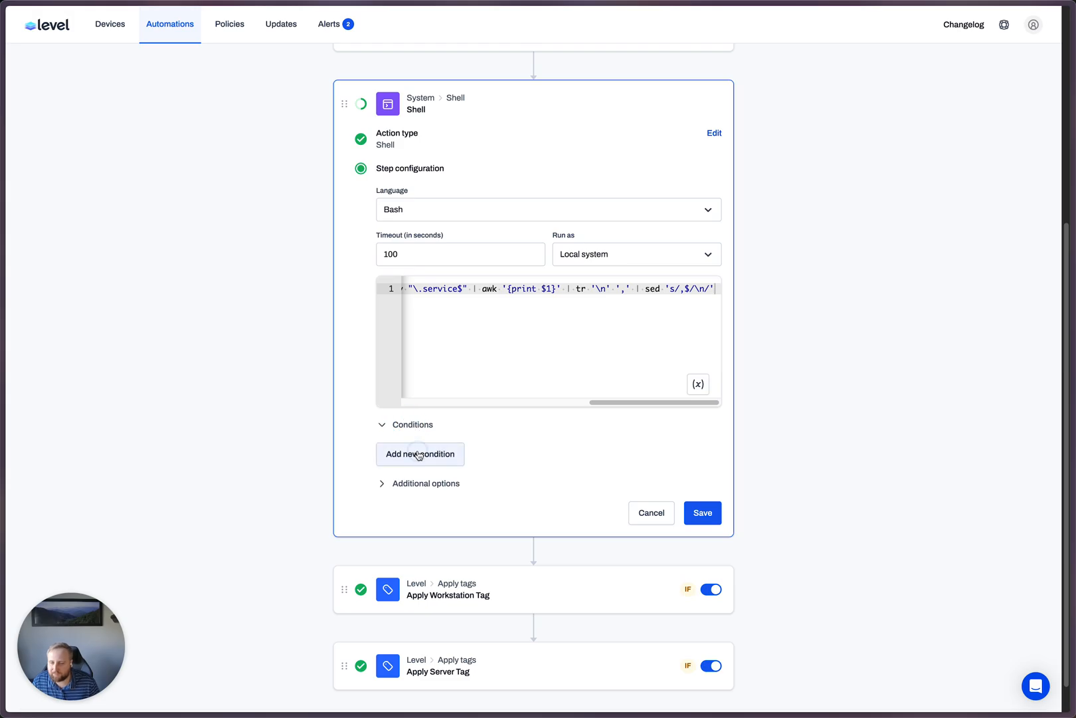
pyautogui.click(417, 451)
pyautogui.click(467, 473)
pyautogui.click(445, 495)
pyautogui.click(447, 495)
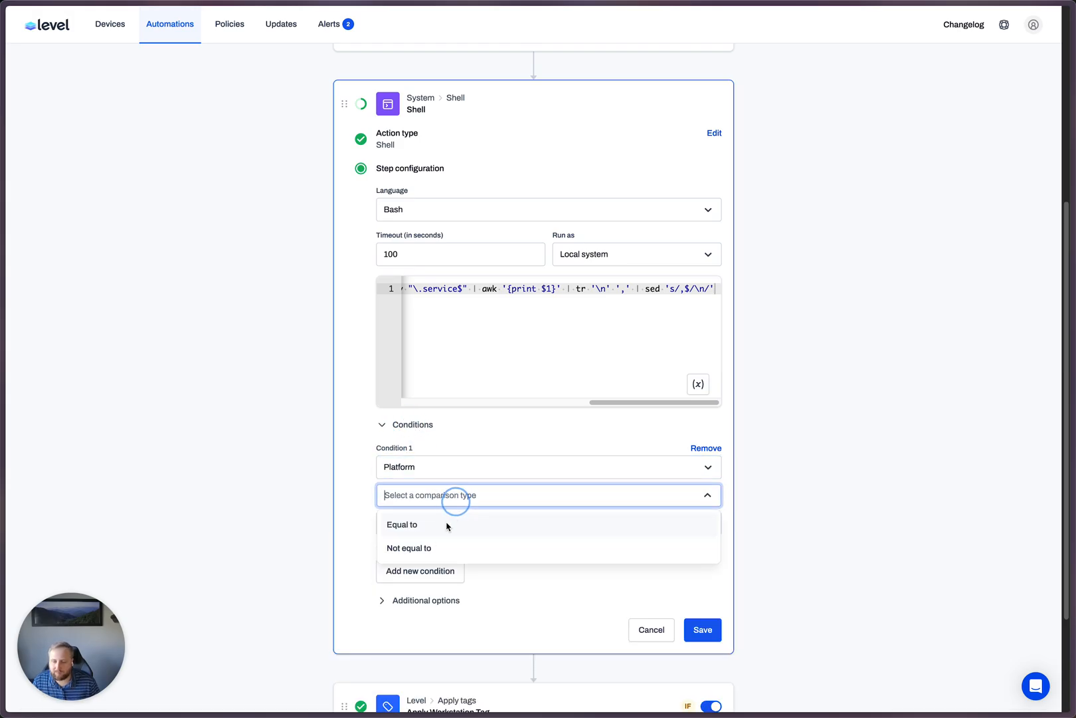
pyautogui.click(438, 526)
pyautogui.click(457, 519)
pyautogui.click(436, 553)
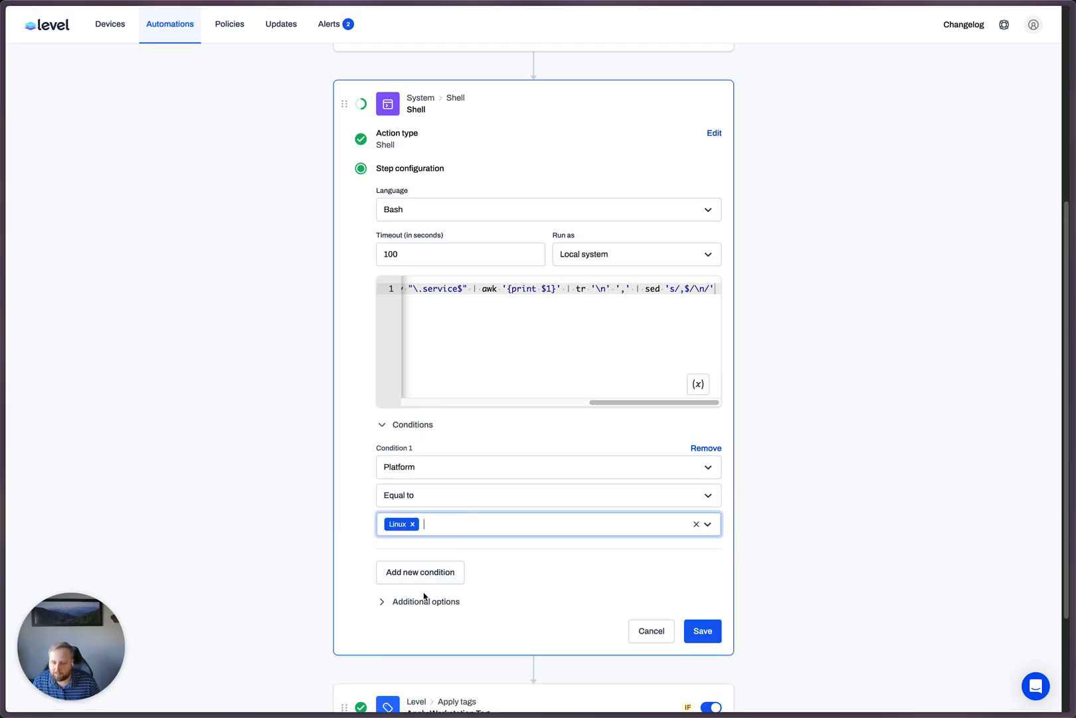
# - Name the Bash action "Get Linux Services" in its additional options
pyautogui.click(425, 600)
pyautogui.click(451, 636)
pyautogui.write('GFet')
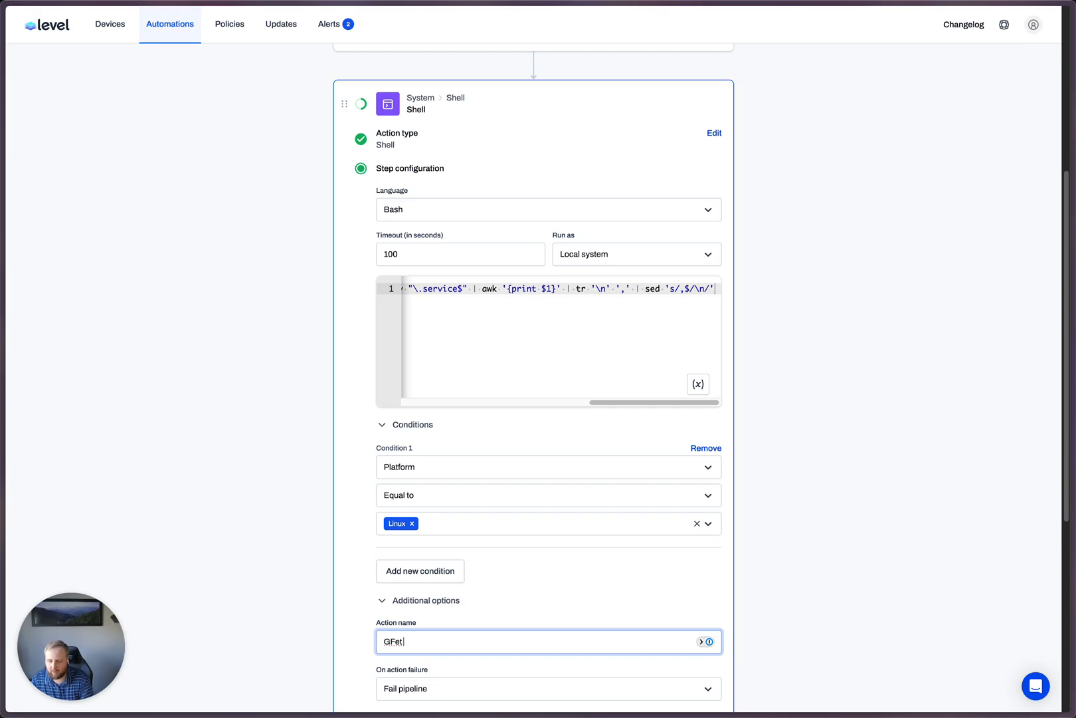
pyautogui.write(' Linux Services')
pyautogui.scroll(-3, 567, 600)
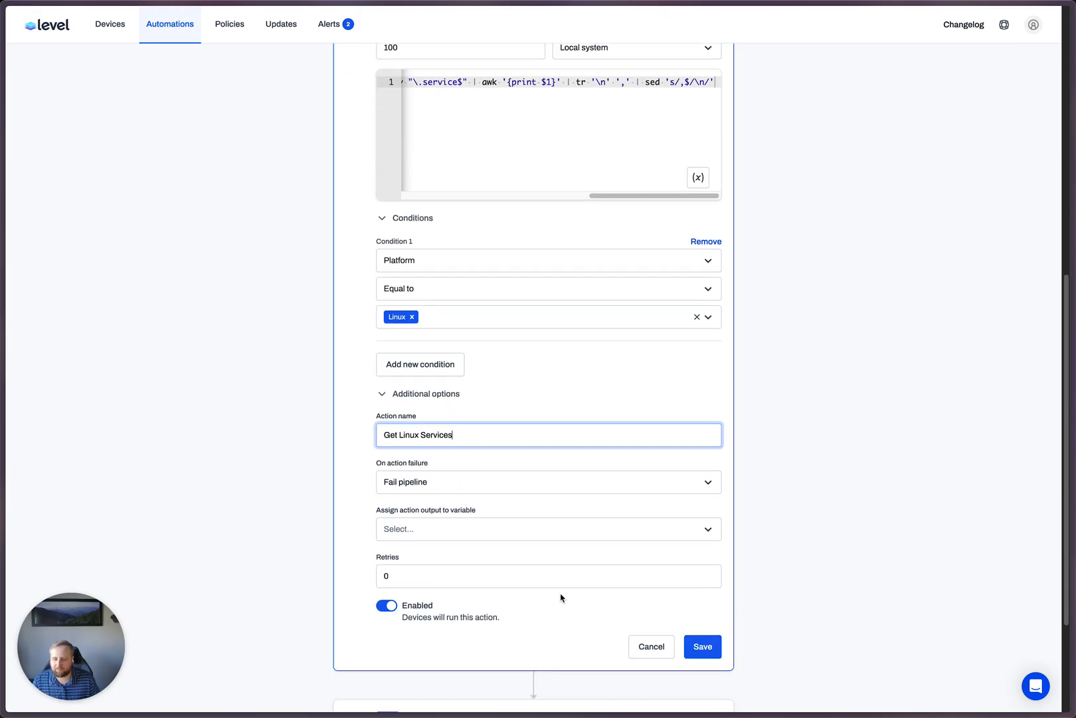
# - Create a new automation variable named LinuxServices for the Get Linux Services action's output
pyautogui.click(420, 531)
pyautogui.click(426, 583)
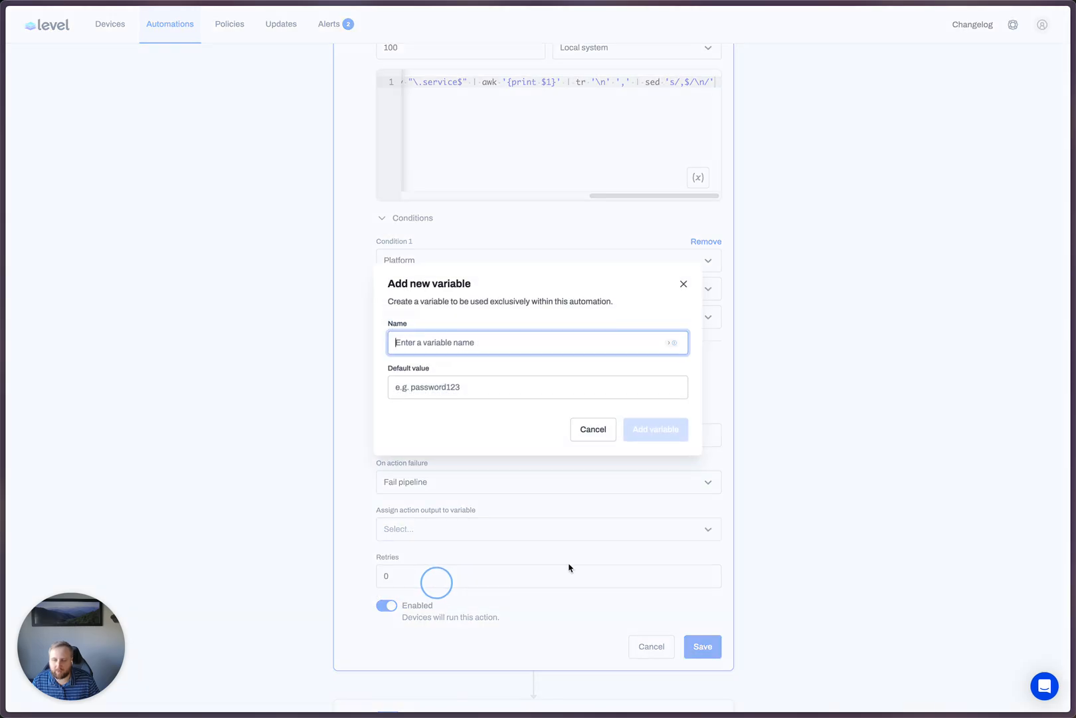
pyautogui.write('Linux')
pyautogui.press('BackSpace')
pyautogui.write('SErvice')
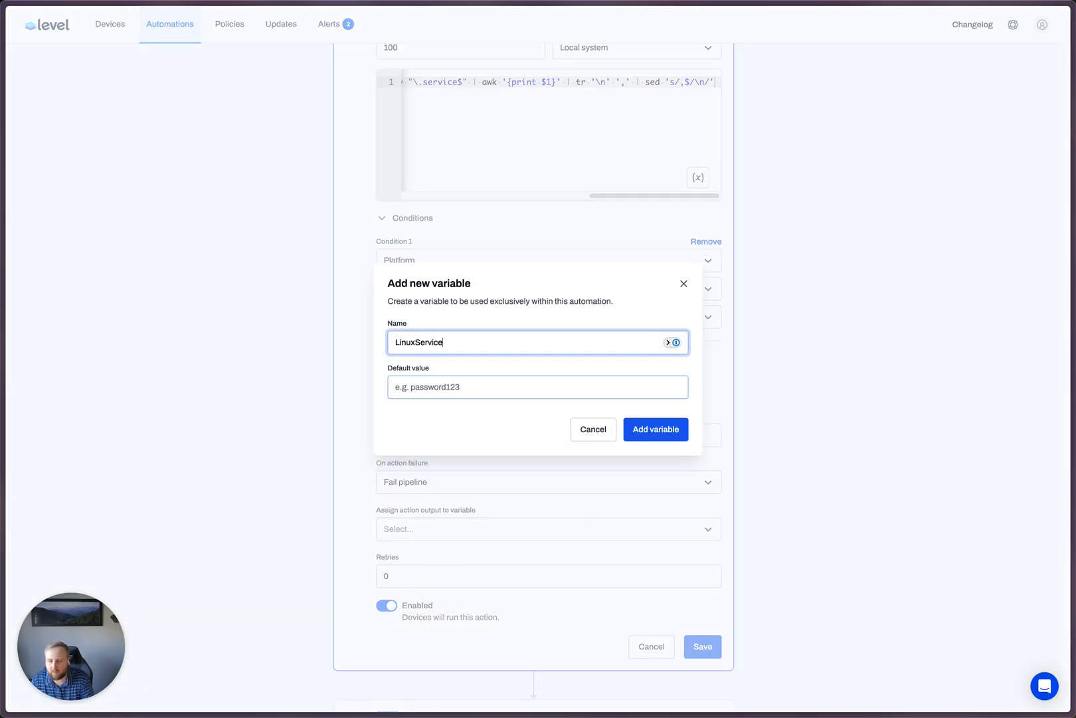
pyautogui.write('s')
pyautogui.press('Return')
# - Assign the Get Linux Services action's output to the LinuxServices variable and save the action
pyautogui.click(442, 530)
pyautogui.click(430, 581)
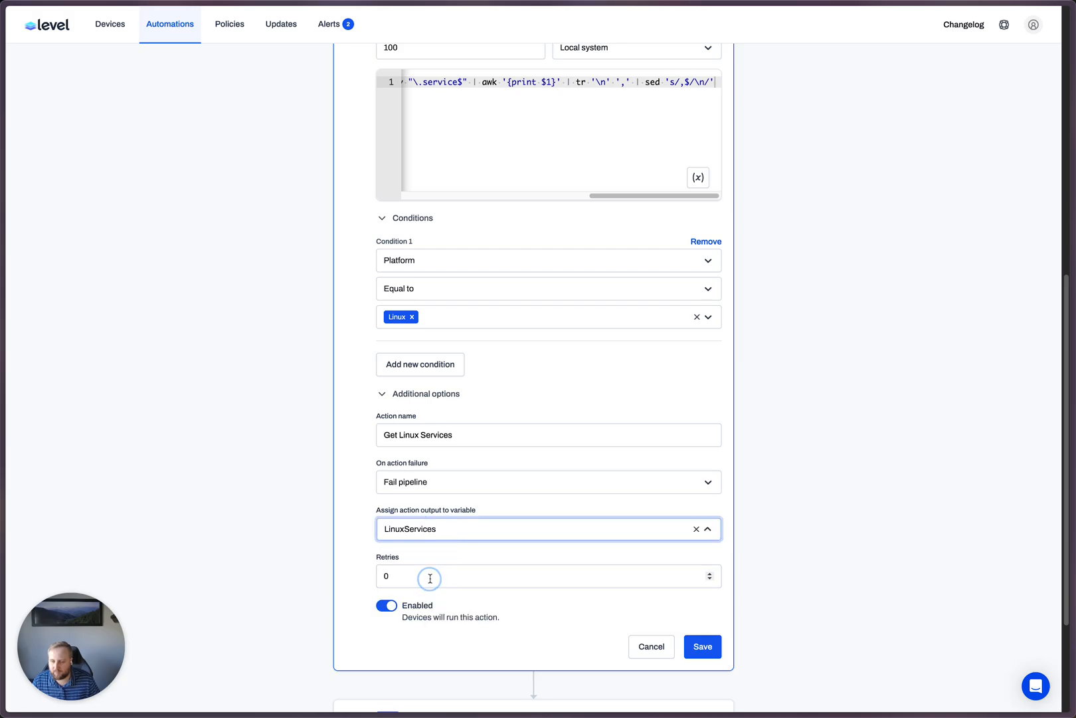
pyautogui.click(703, 646)
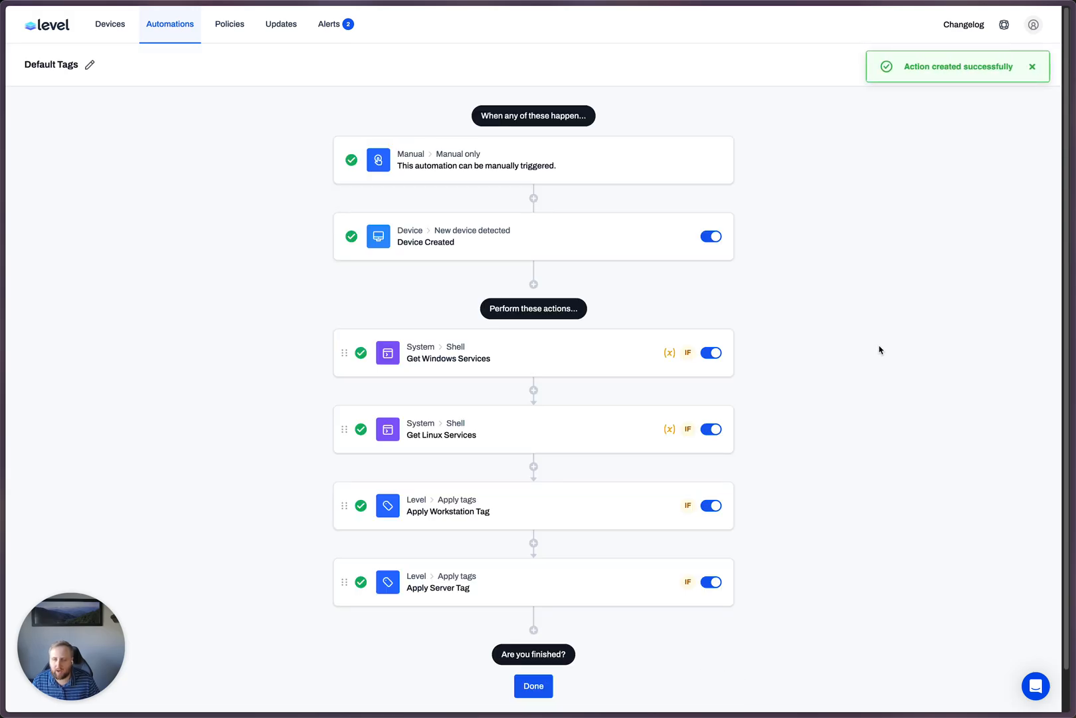
pyautogui.click(1035, 67)
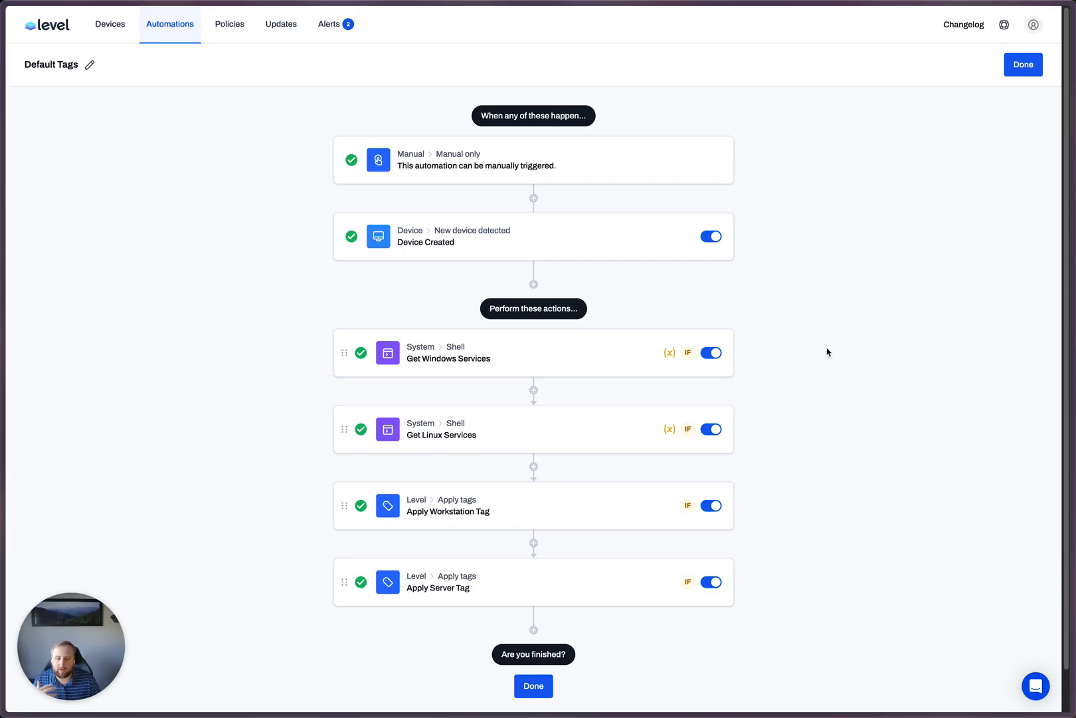
# - Add an Apply tags action after Apply Server Tag and select the NGINX tag for it
pyautogui.scroll(-2, 837, 346)
pyautogui.click(534, 586)
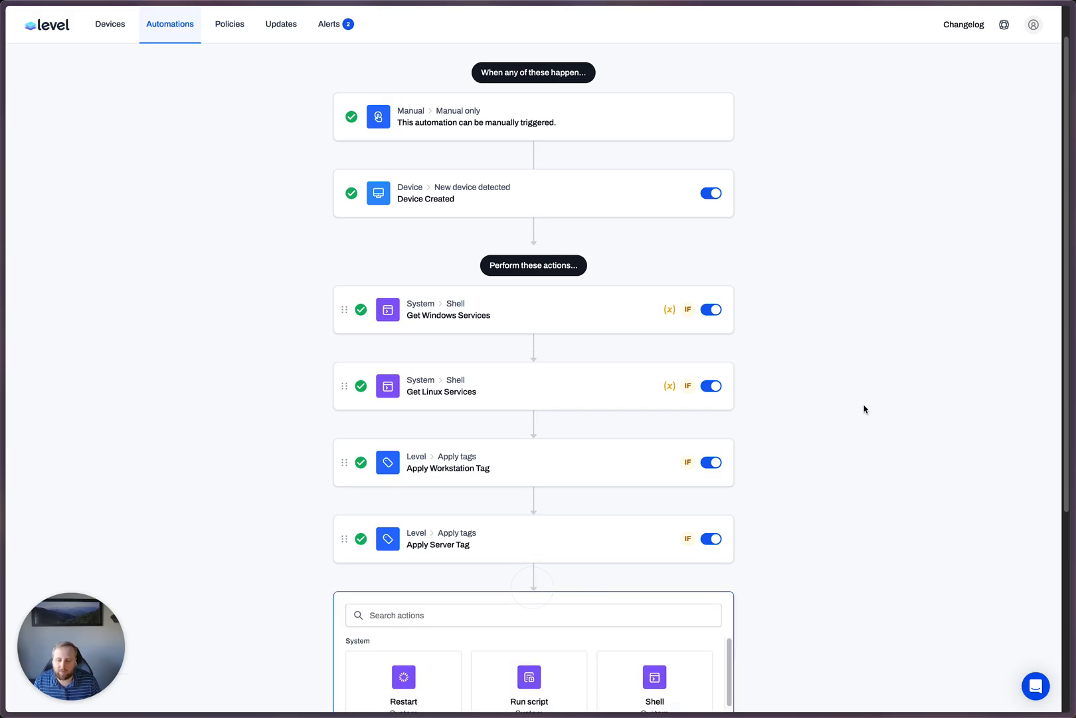
pyautogui.scroll(-10, 564, 430)
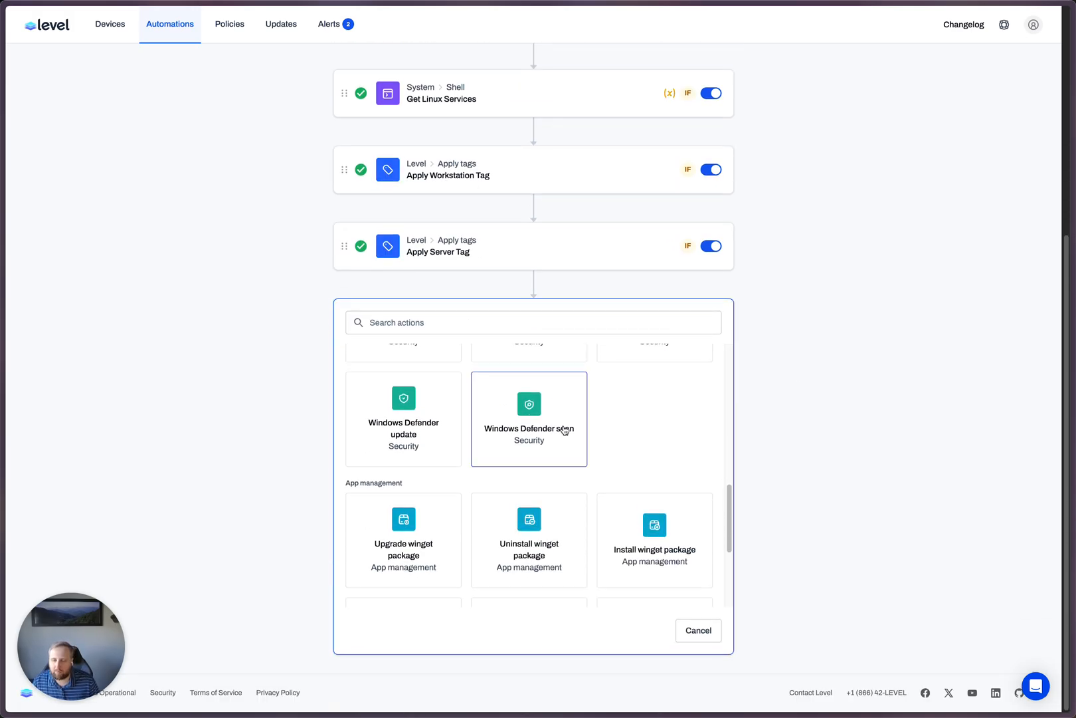
pyautogui.click(485, 323)
pyautogui.write('ta')
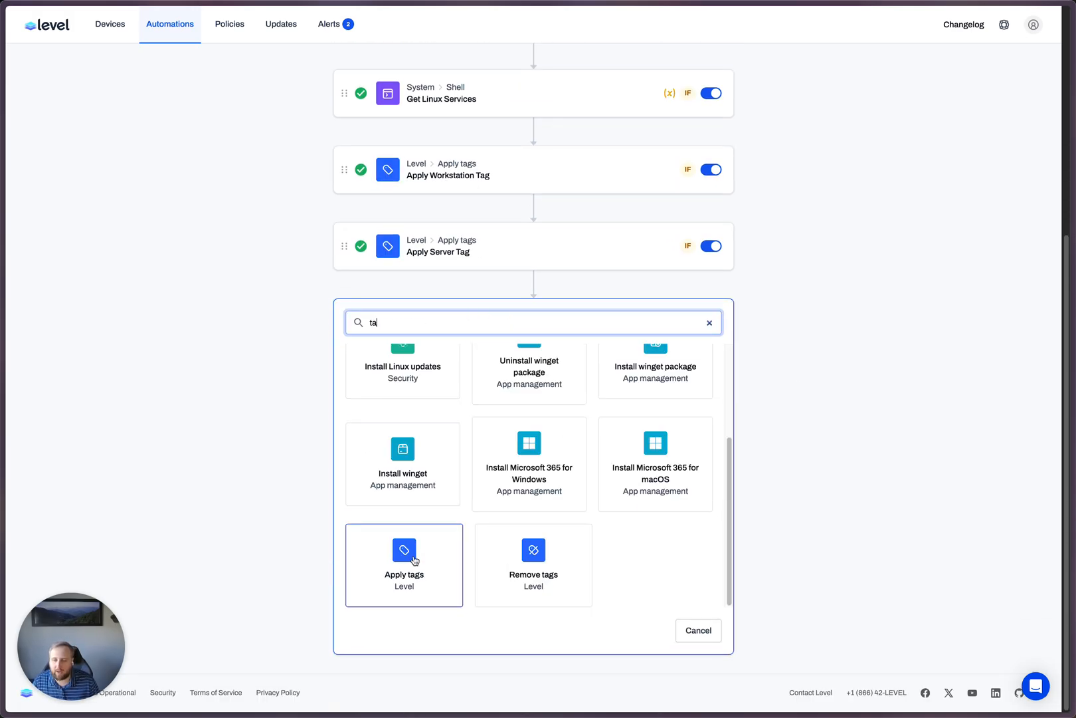
pyautogui.click(414, 561)
pyautogui.click(436, 425)
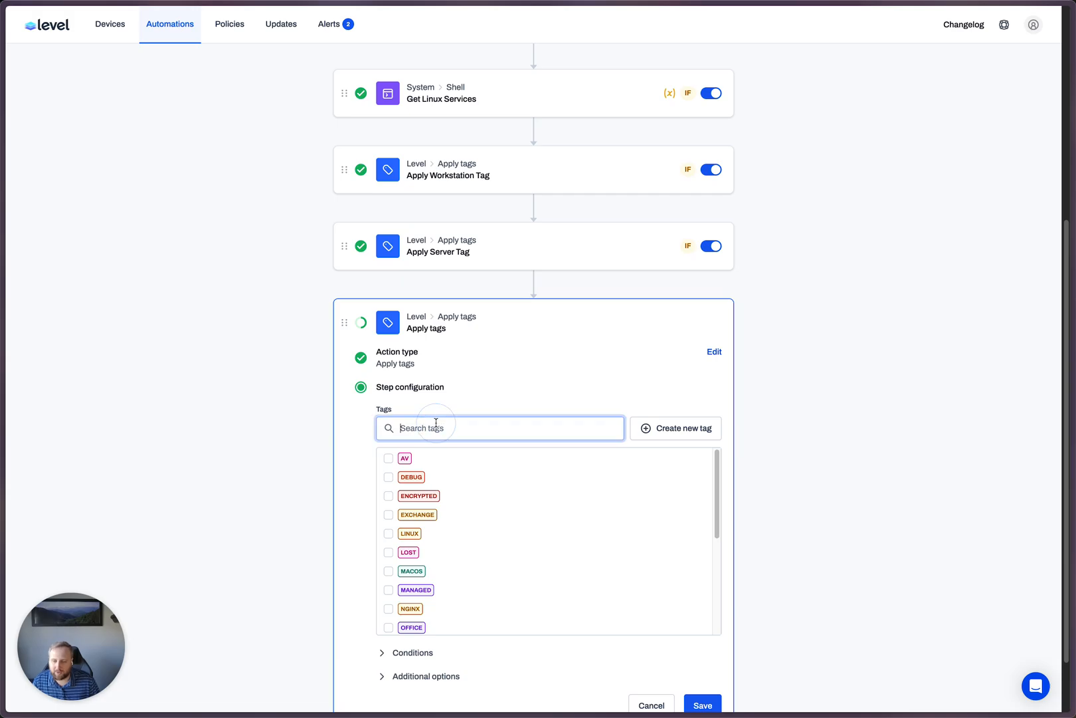
pyautogui.write('ngin')
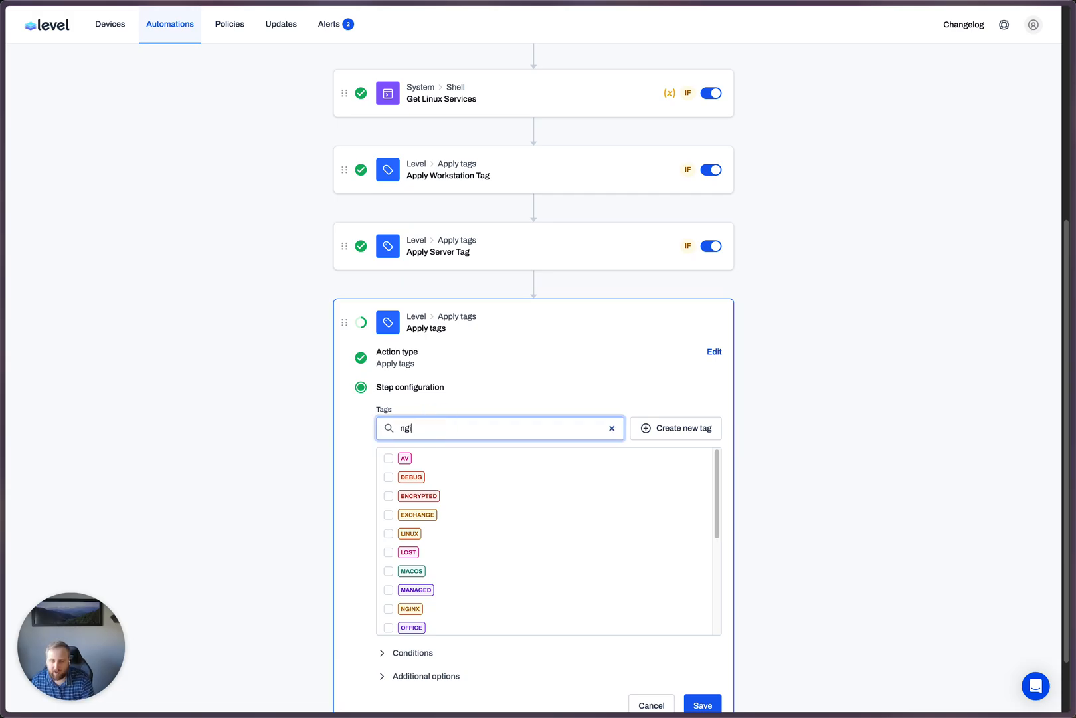
pyautogui.click(389, 459)
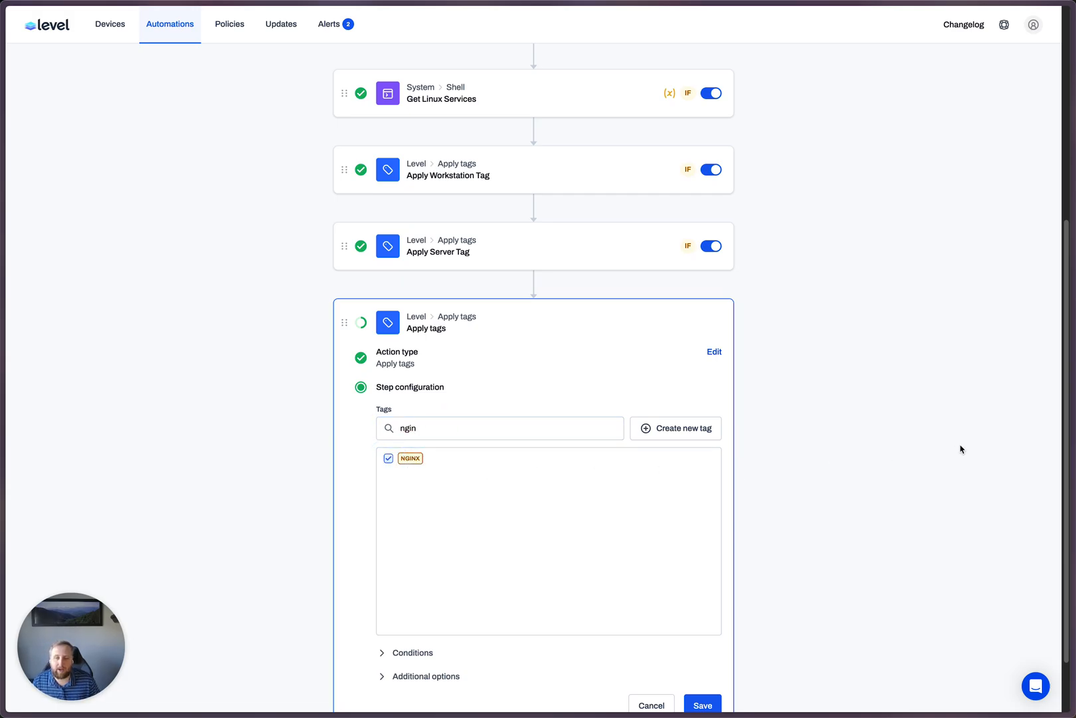
# - Add a condition to the NGINX tag action requiring Platform to be equal to Linux
pyautogui.scroll(-2, 960, 447)
pyautogui.click(434, 579)
pyautogui.scroll(-1, 420, 577)
pyautogui.click(420, 576)
pyautogui.scroll(-2, 629, 543)
pyautogui.scroll(-1, 572, 534)
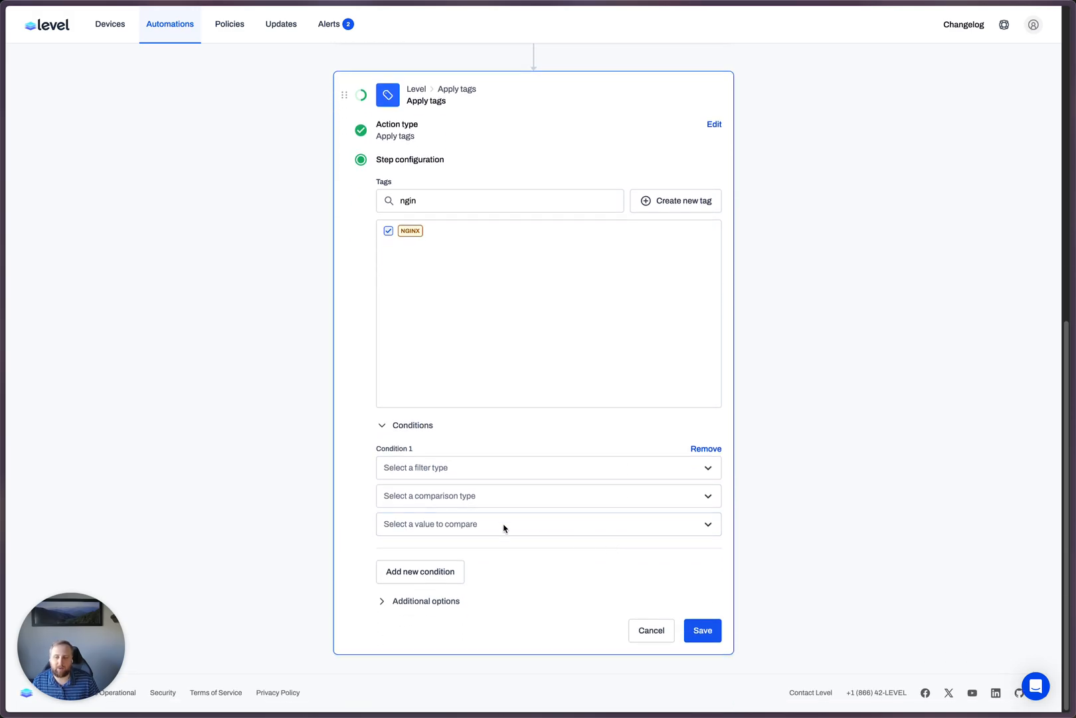
pyautogui.click(456, 469)
pyautogui.click(408, 507)
pyautogui.click(428, 524)
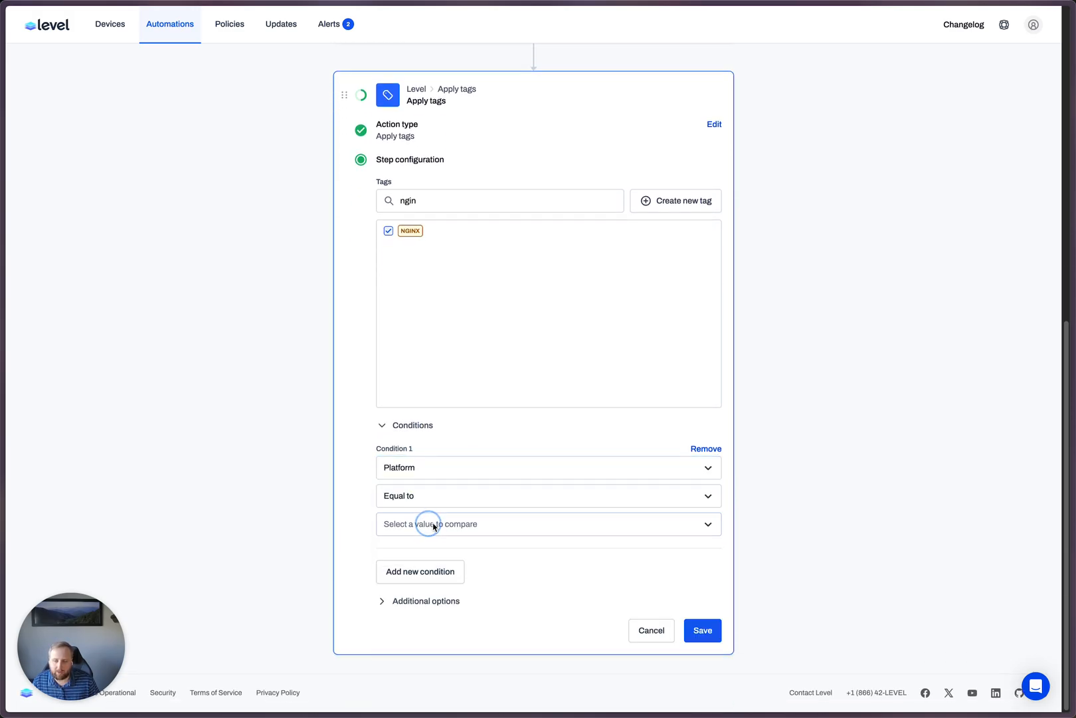
pyautogui.click(418, 555)
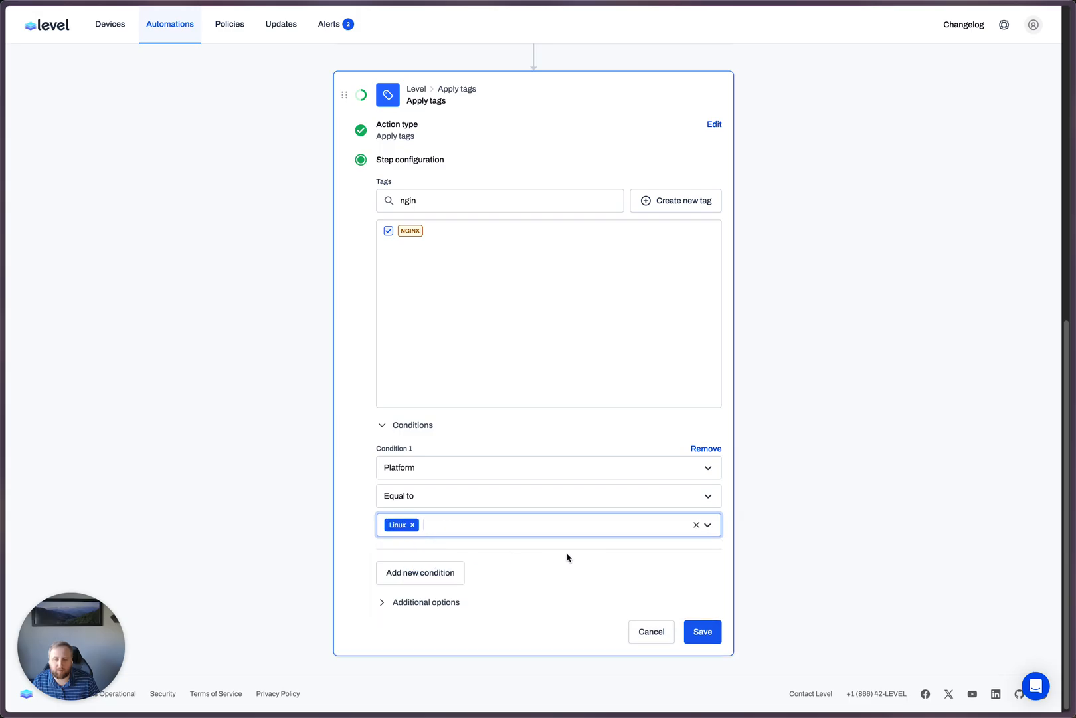
# - Add a second condition to the NGINX tag action requiring the LinuxServices variable to contain nginx.service
pyautogui.click(461, 577)
pyautogui.click(444, 582)
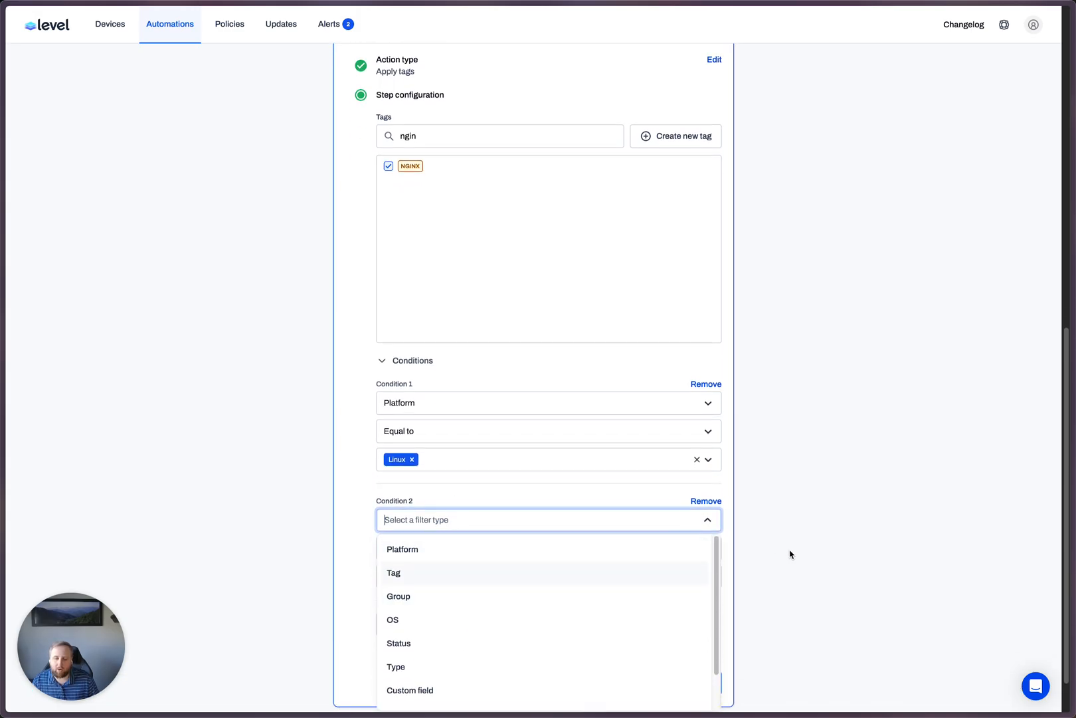
pyautogui.scroll(-1, 791, 555)
pyautogui.scroll(-2, 601, 546)
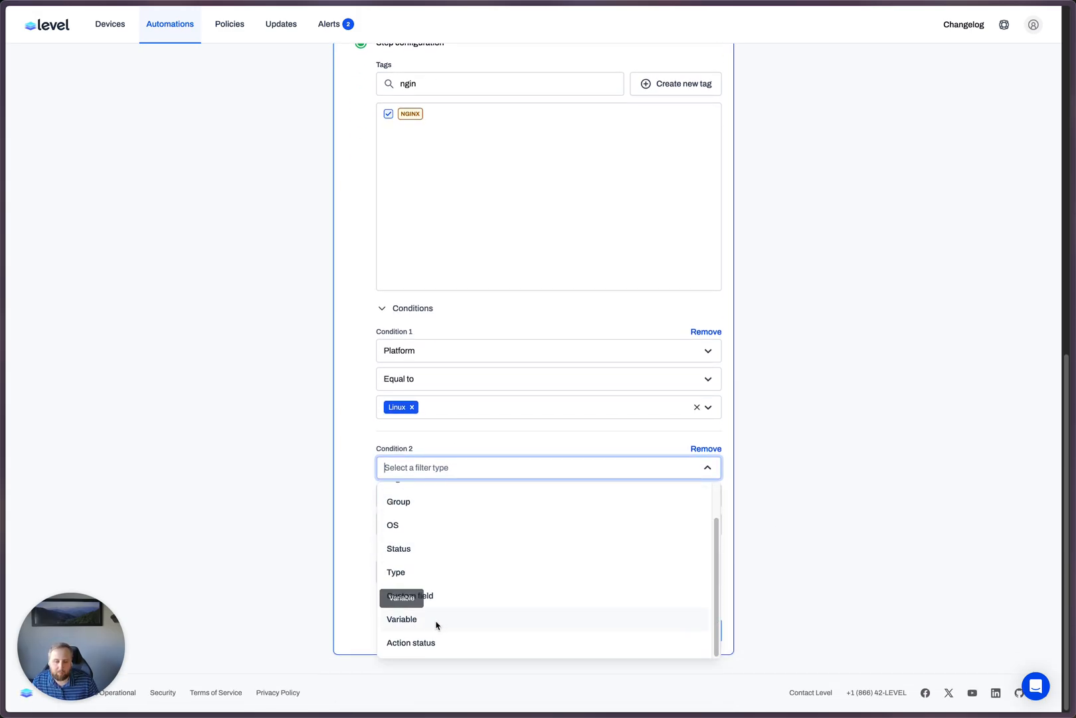
pyautogui.click(416, 620)
pyautogui.click(430, 497)
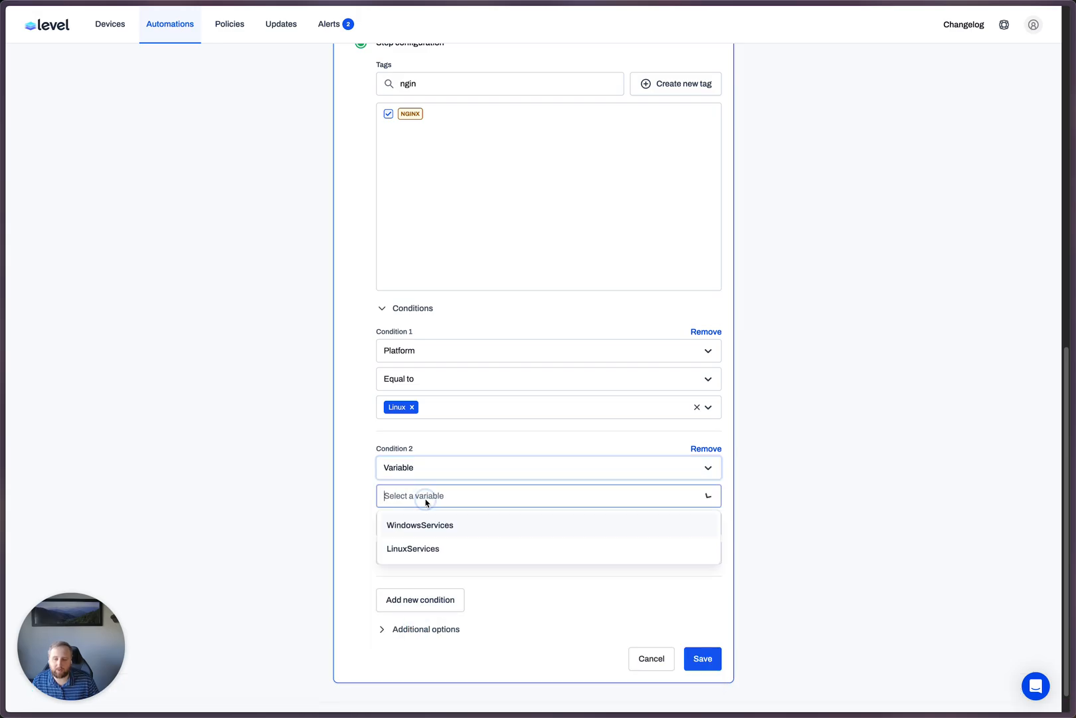
pyautogui.click(413, 548)
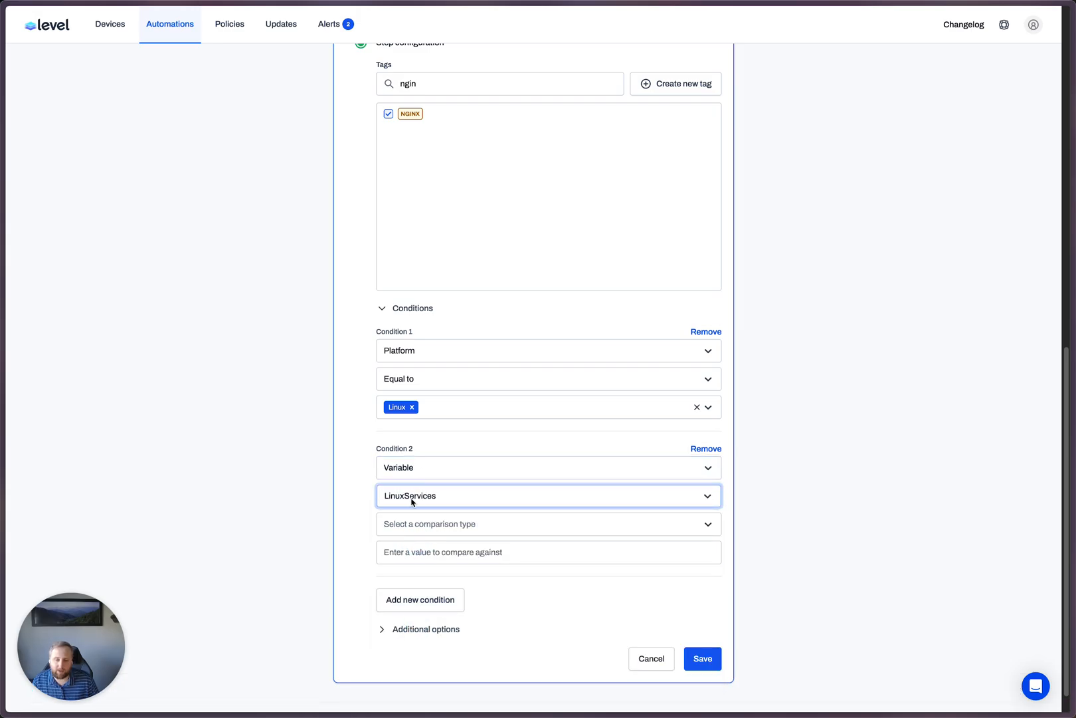
pyautogui.click(445, 525)
pyautogui.click(432, 554)
pyautogui.click(432, 553)
pyautogui.write('nginx.serv')
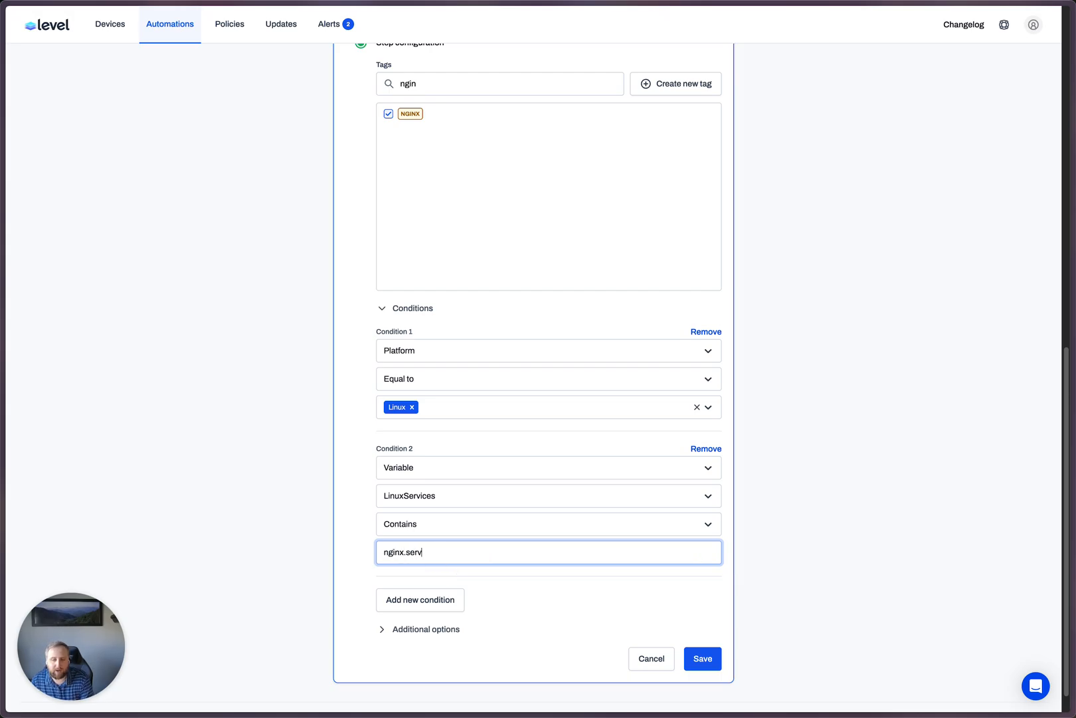
pyautogui.write('ice')
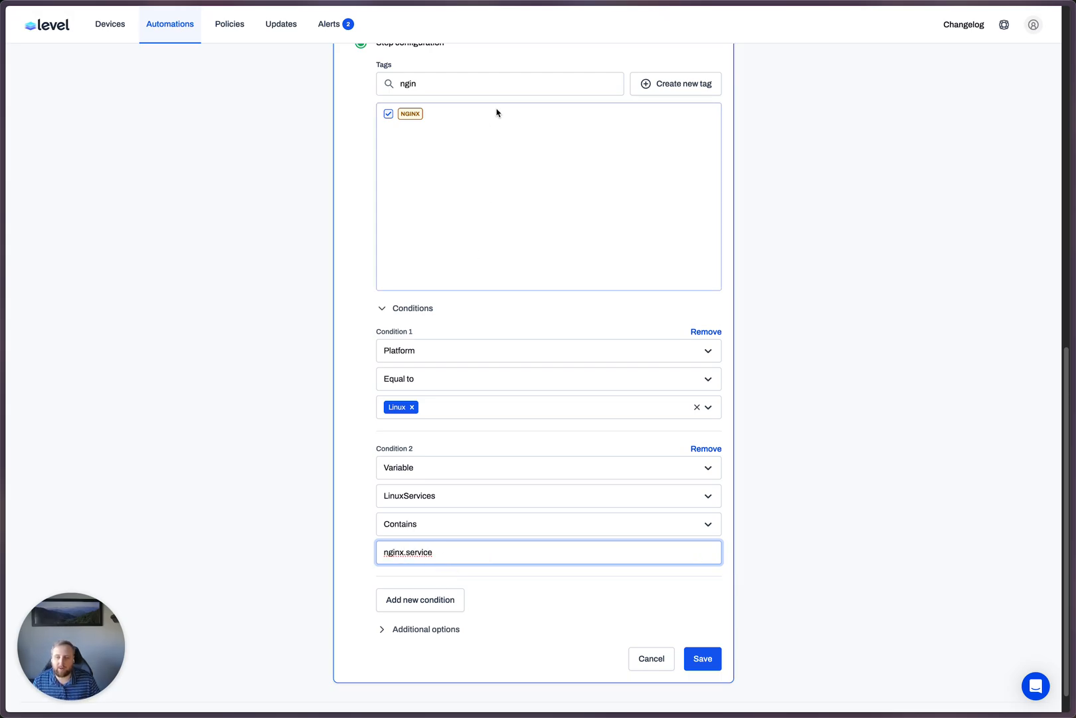
# - Name the NGINX tag action "Apply Nginx Tag" in its additional options and save it
pyautogui.scroll(5, 901, 252)
pyautogui.scroll(-5, 785, 391)
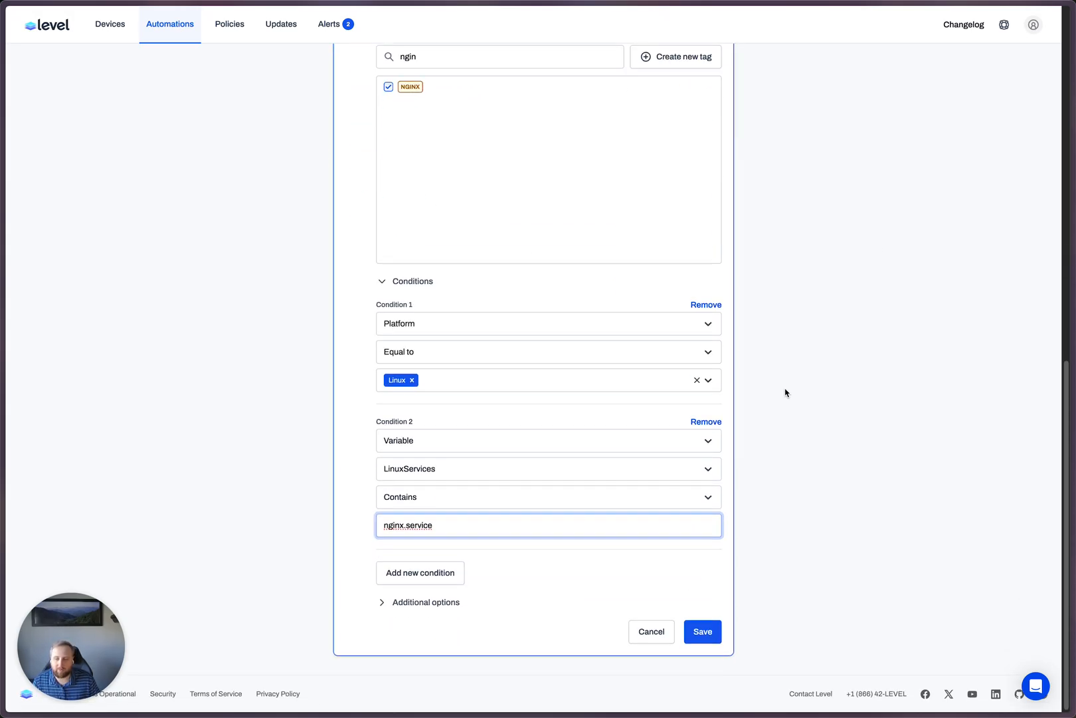
pyautogui.click(405, 600)
pyautogui.click(441, 641)
pyautogui.write('A')
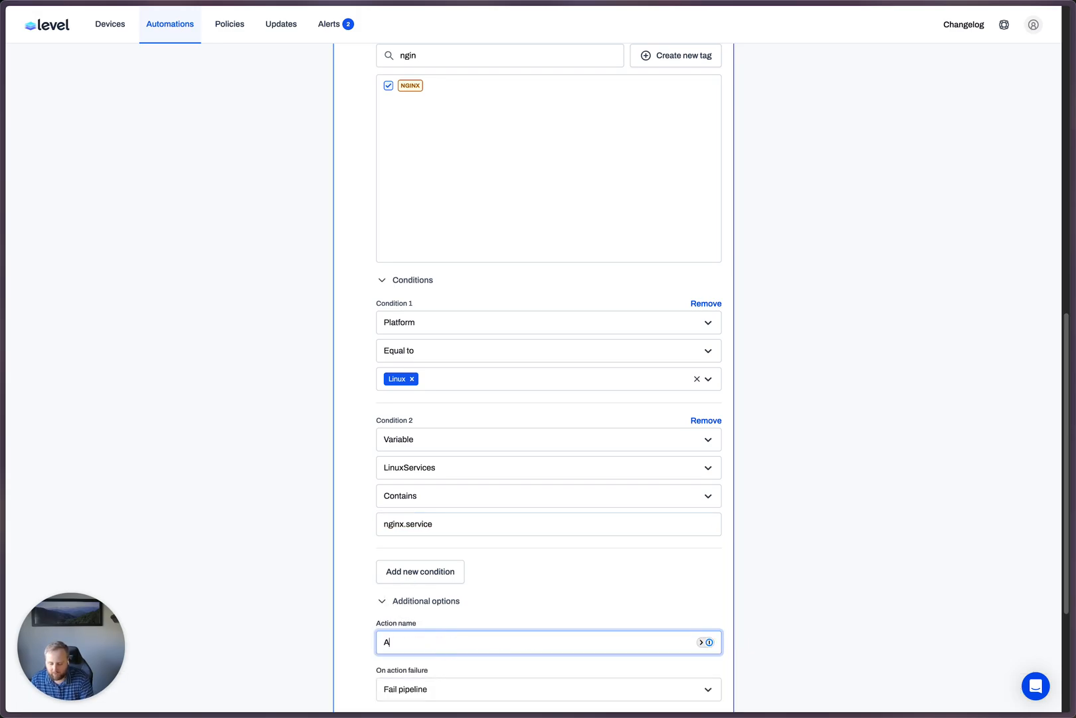
pyautogui.write('pply Nginx Tag')
pyautogui.press('Return')
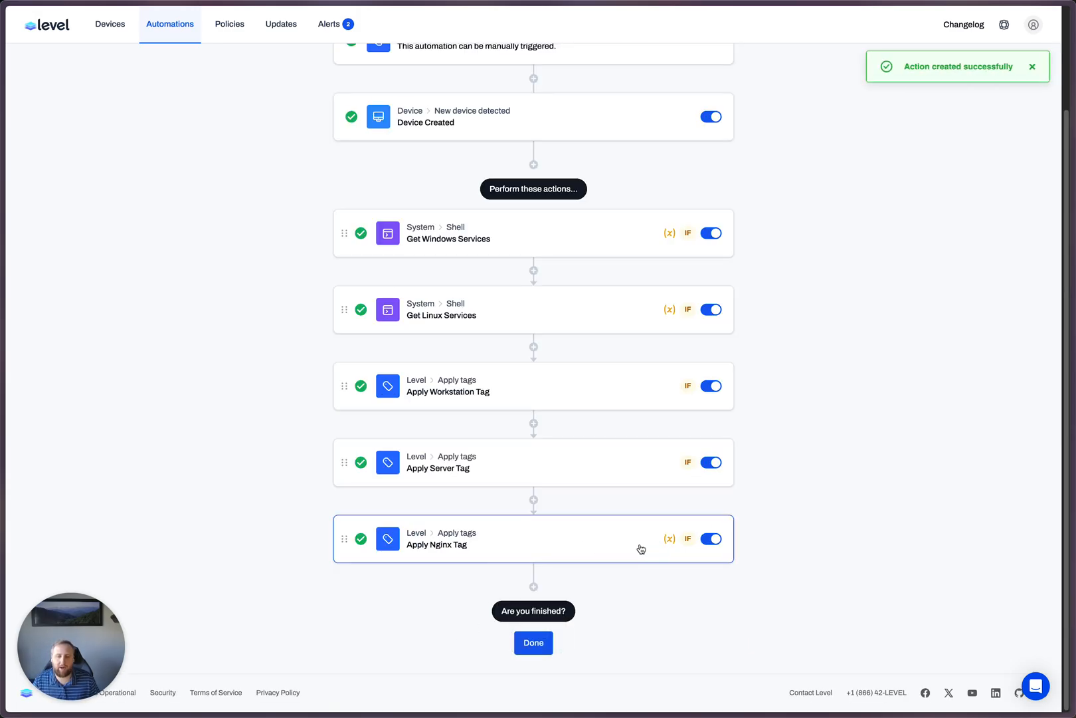
# - Add another Apply tags action after Apply Nginx Tag and select the EXCHANGE tag for it
pyautogui.click(533, 586)
pyautogui.scroll(-10, 534, 476)
pyautogui.click(492, 320)
pyautogui.write('tag')
pyautogui.click(408, 544)
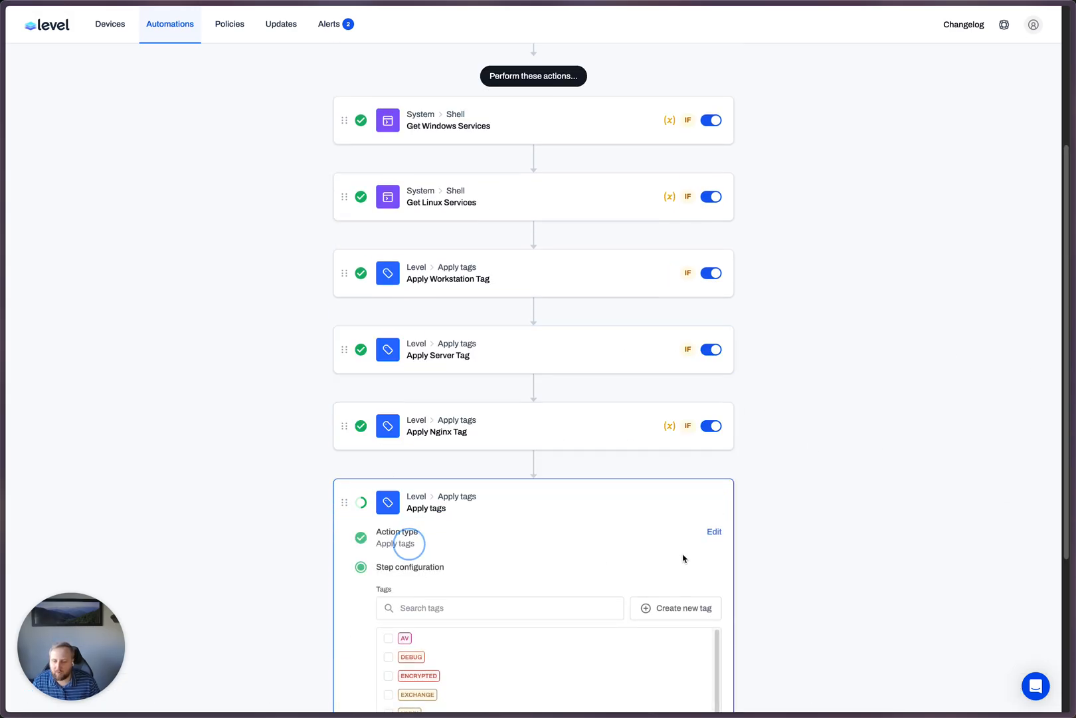
pyautogui.click(448, 351)
pyautogui.write('ex')
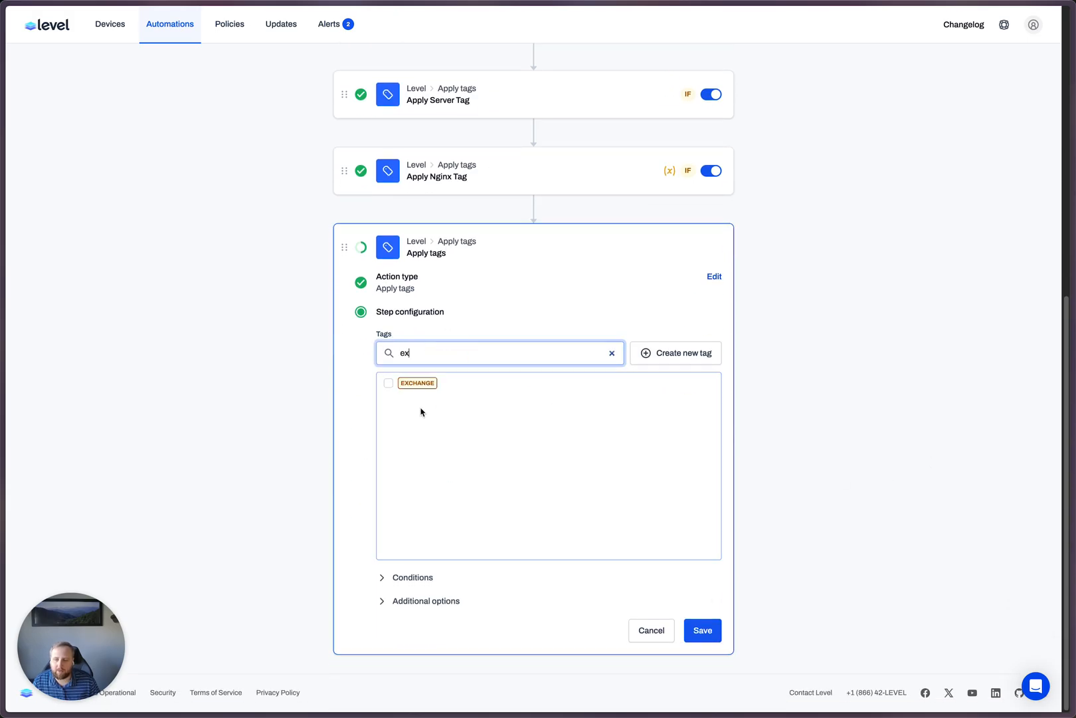
pyautogui.click(388, 384)
# - Add a condition to the EXCHANGE tag action requiring Platform to be equal to Windows
pyautogui.click(418, 577)
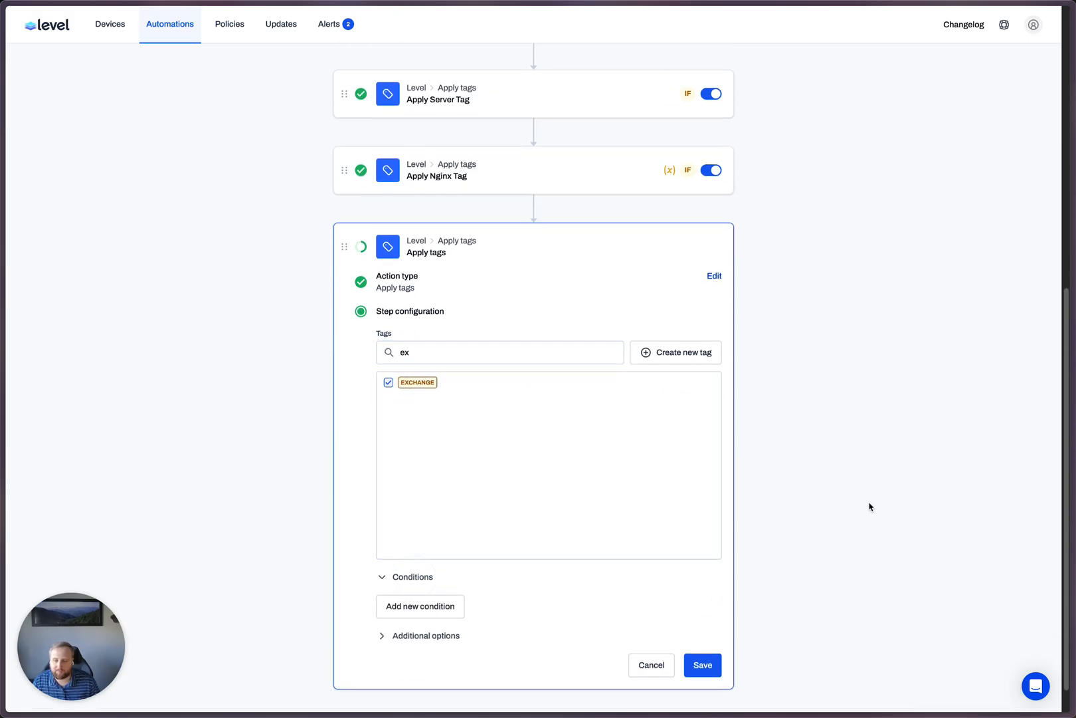
pyautogui.click(406, 569)
pyautogui.click(437, 499)
pyautogui.click(433, 525)
pyautogui.click(435, 527)
pyautogui.click(441, 555)
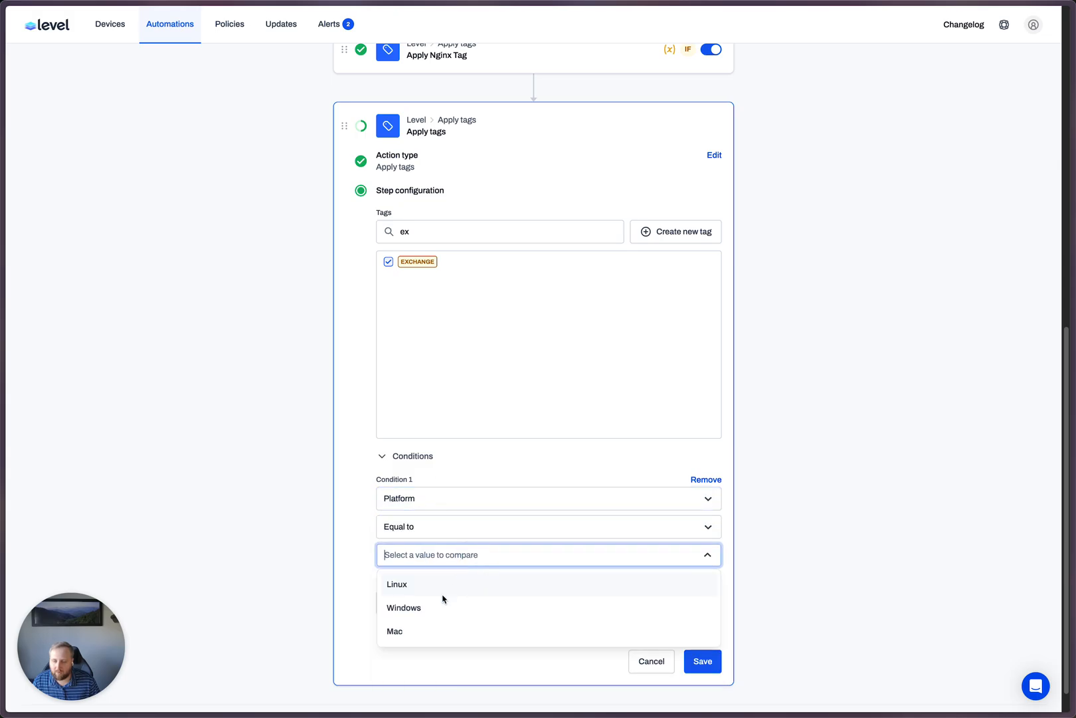
pyautogui.click(444, 608)
# - Add a second condition to the EXCHANGE tag action requiring the WindowsServices variable to contain Winmgmt
pyautogui.click(445, 605)
pyautogui.click(531, 610)
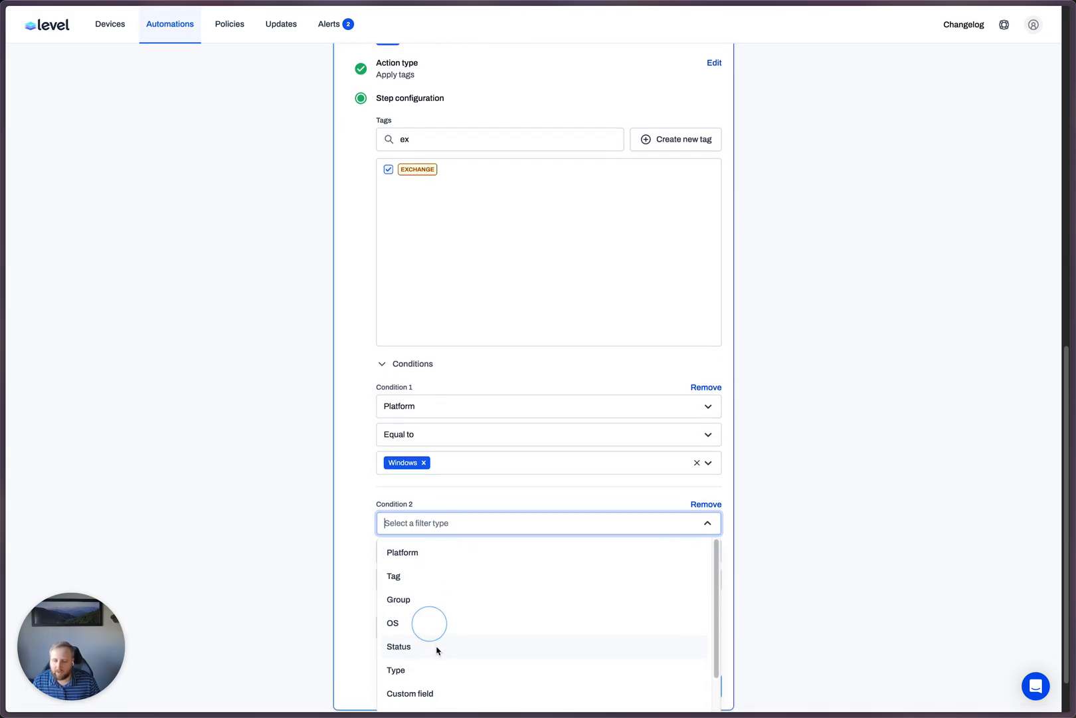
pyautogui.scroll(-2, 435, 665)
pyautogui.click(428, 673)
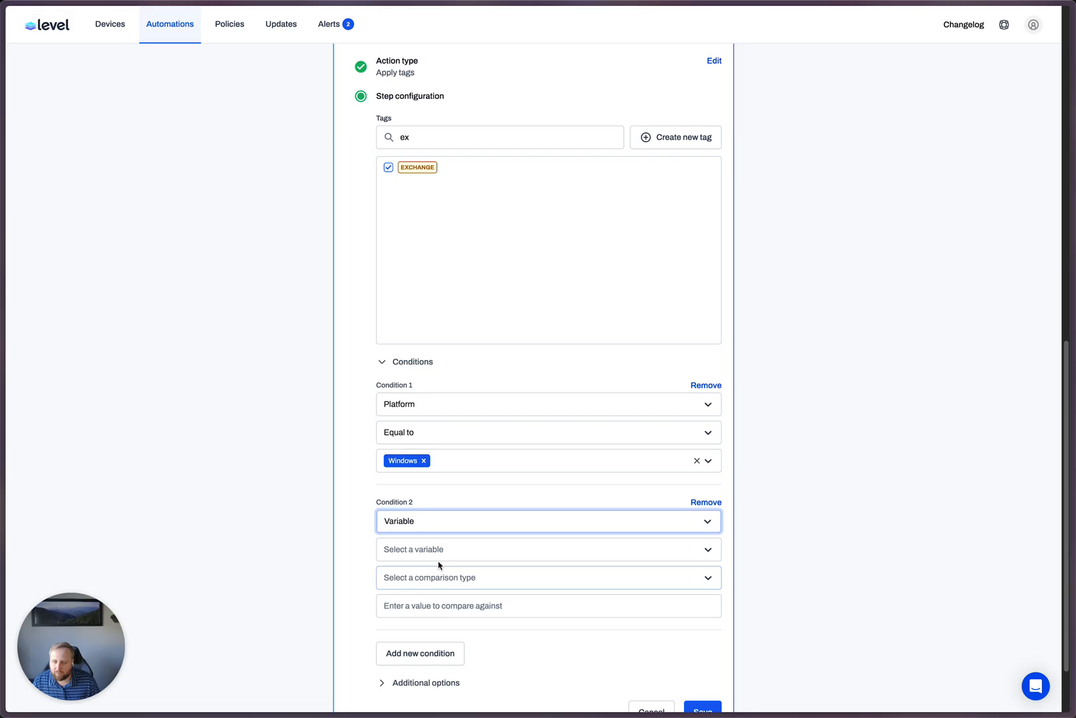
pyautogui.click(437, 552)
pyautogui.click(430, 582)
pyautogui.click(452, 577)
pyautogui.click(446, 606)
pyautogui.click(450, 607)
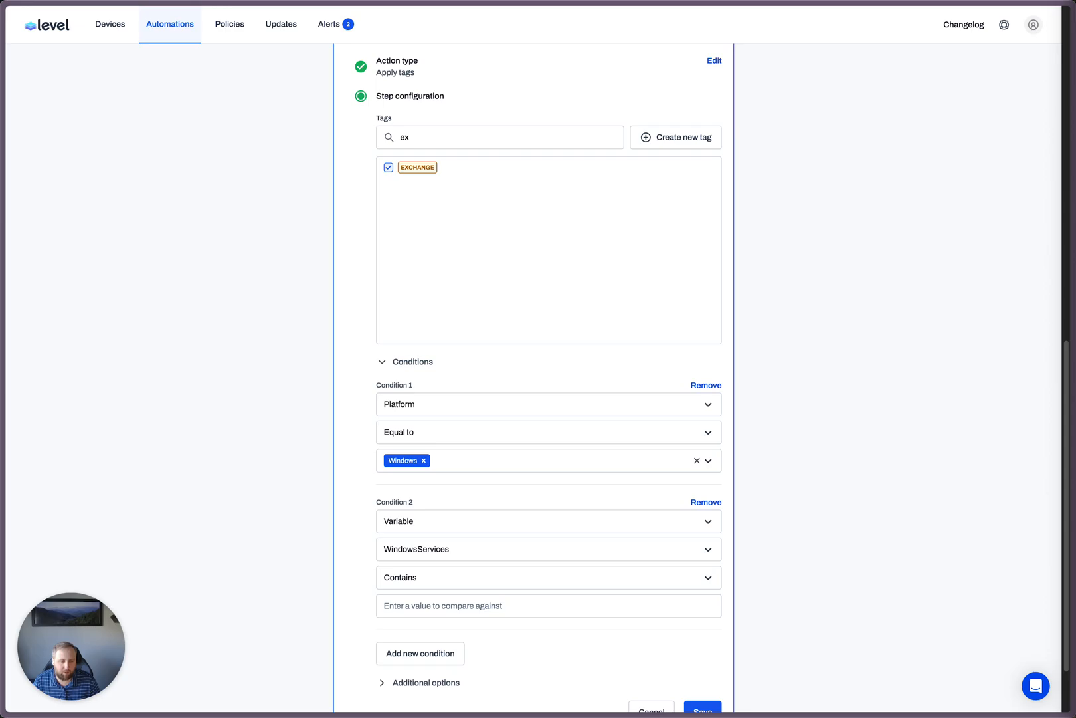
pyautogui.press('super+c')
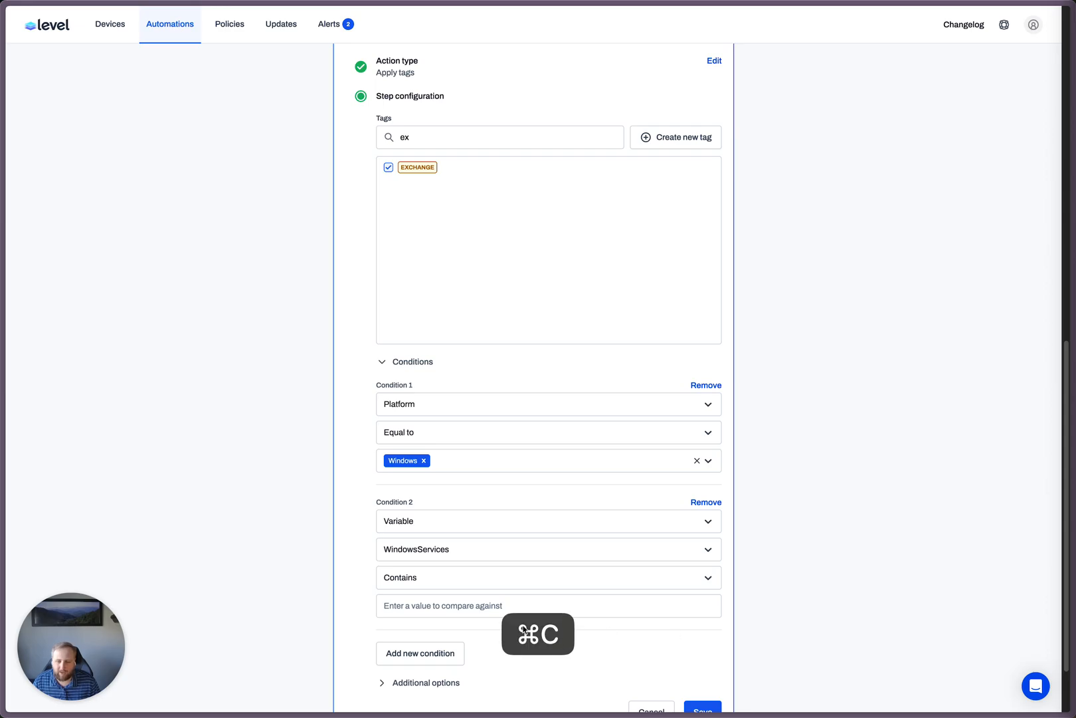
pyautogui.click(464, 606)
pyautogui.press('super+v')
pyautogui.click(445, 625)
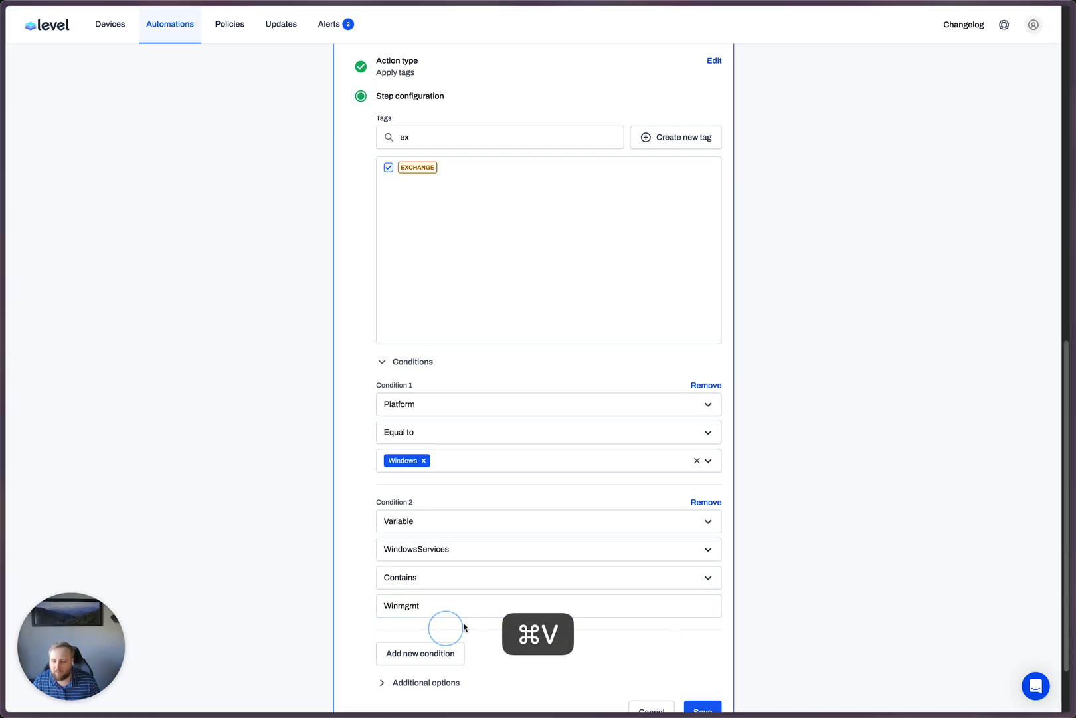
# - Name the EXCHANGE tag action "Apply Exchange Tag" in its additional options and save it
pyautogui.scroll(-2, 446, 618)
pyautogui.click(449, 601)
pyautogui.click(473, 639)
pyautogui.write('Apply Exchang')
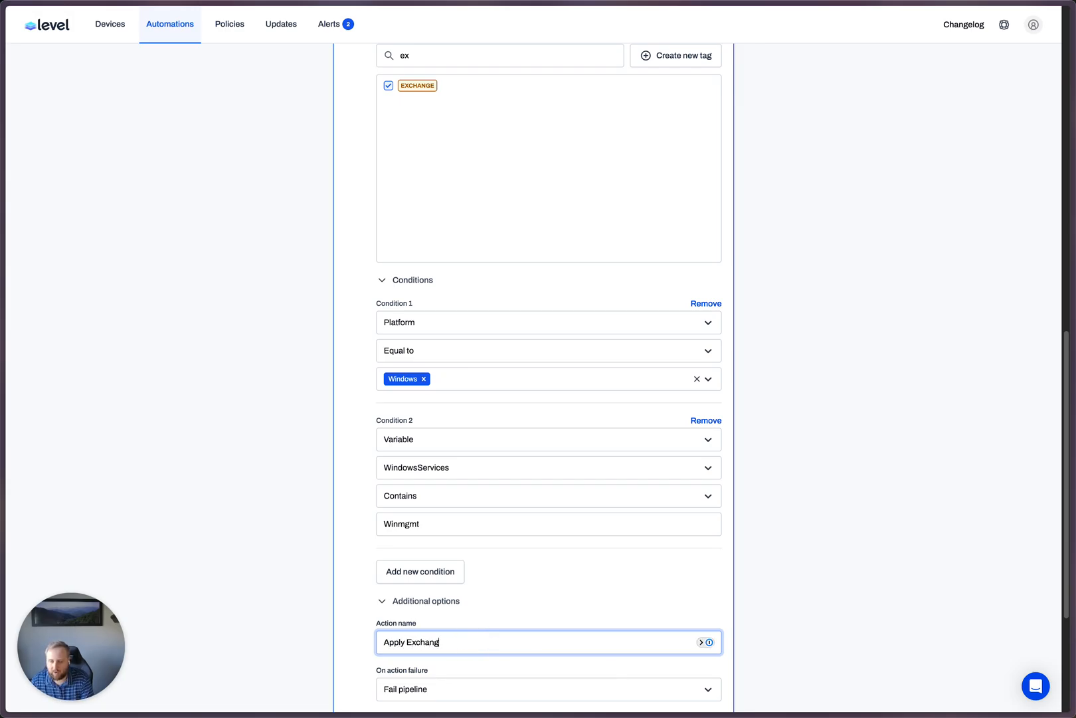
pyautogui.write('e Tag')
pyautogui.scroll(-5, 795, 604)
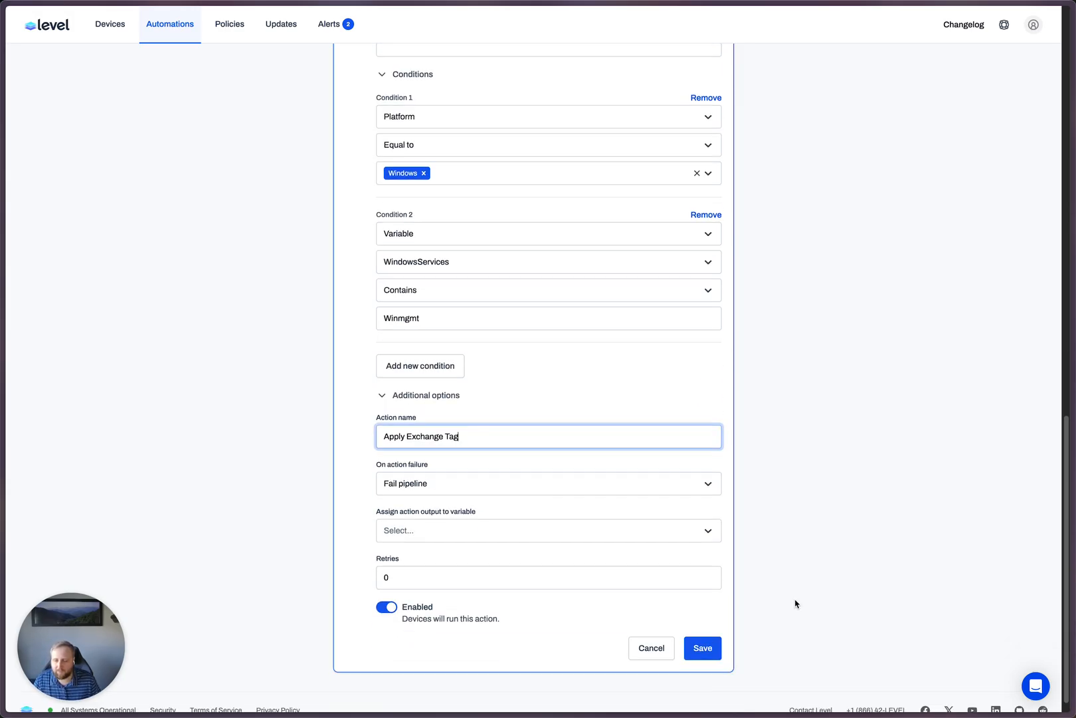
pyautogui.click(691, 642)
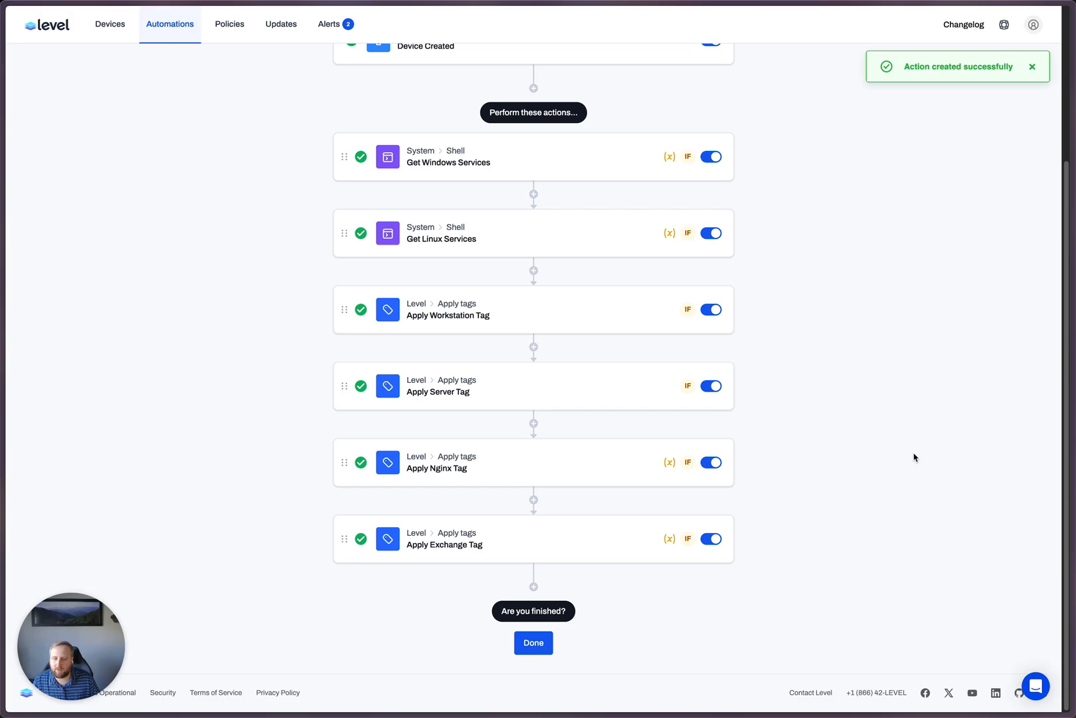
# - Finish editing the Default Tags automation, dismiss the notification and review the actions in its overview
pyautogui.click(534, 643)
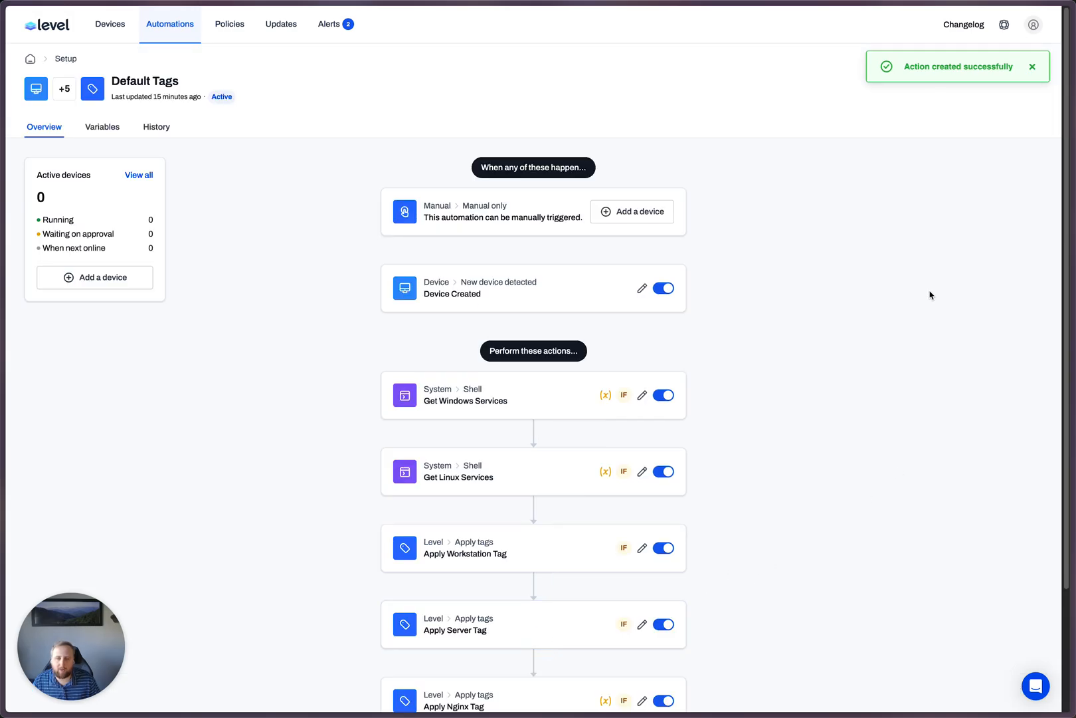
pyautogui.click(1032, 66)
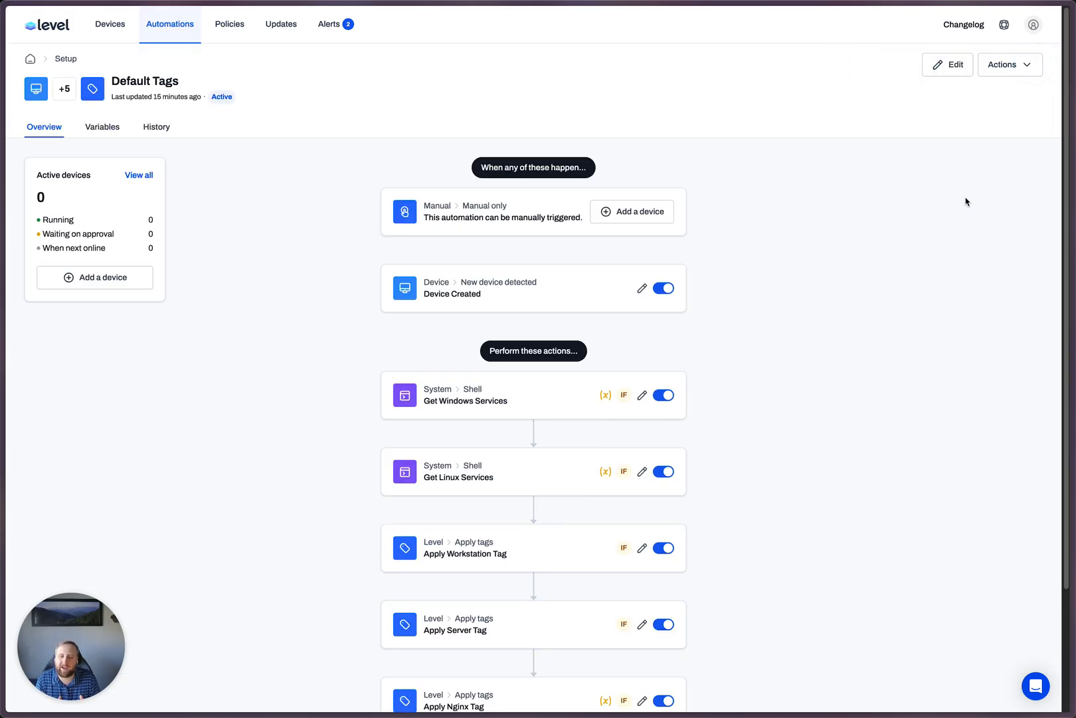
pyautogui.scroll(-2, 782, 312)
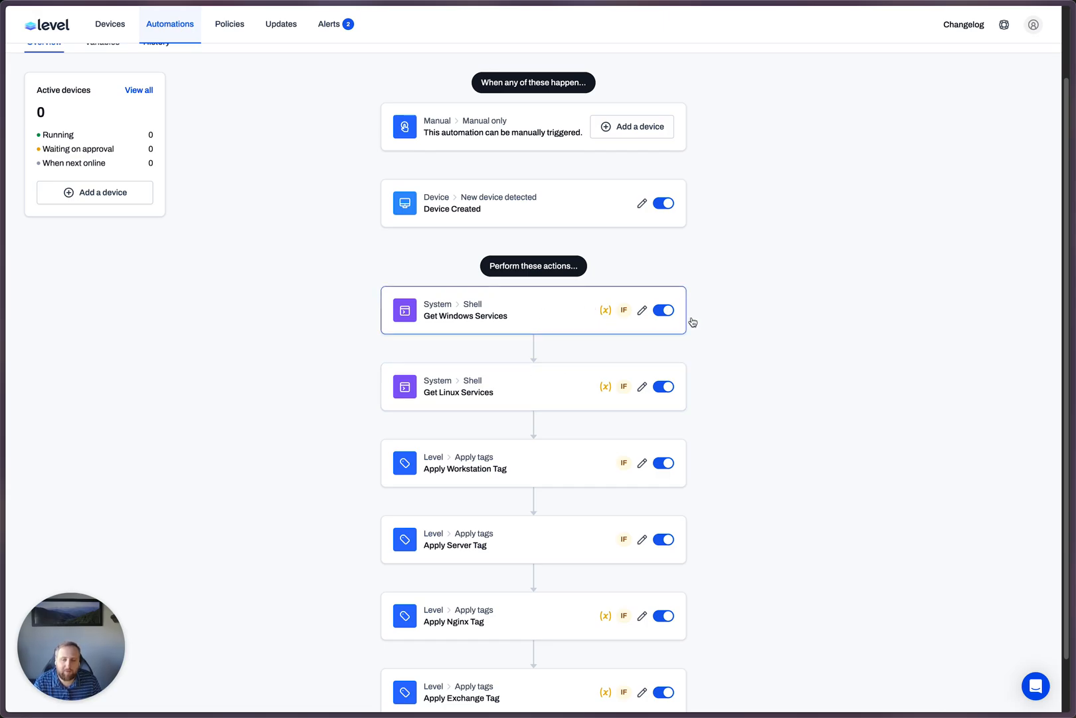
pyautogui.scroll(-2, 822, 315)
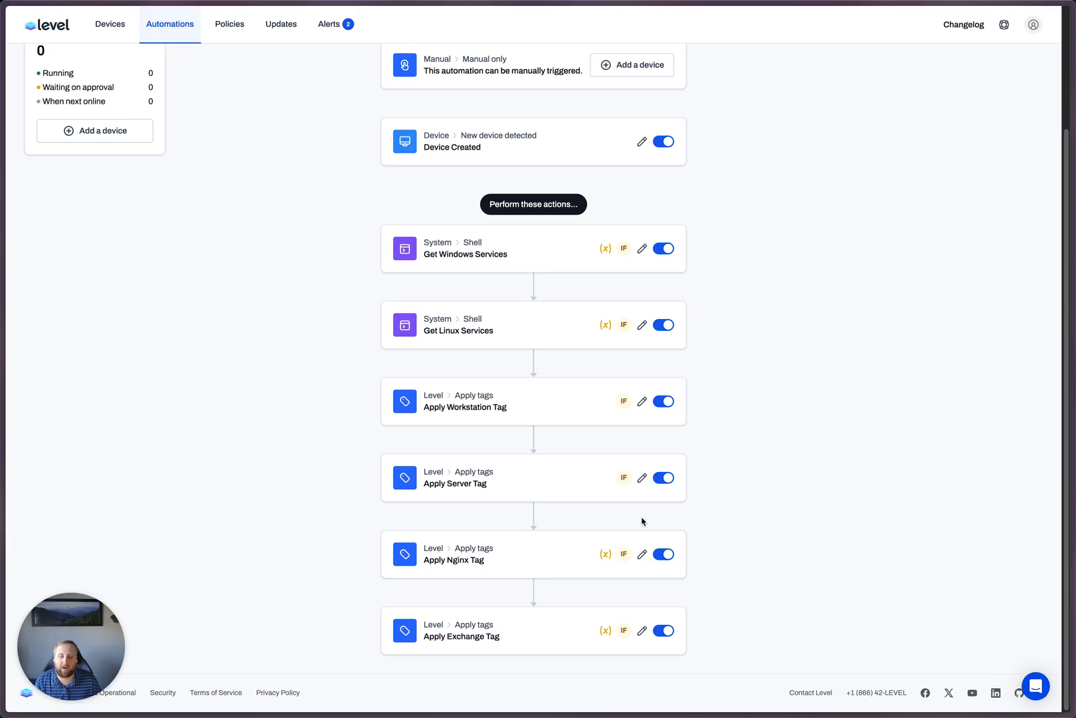
pyautogui.scroll(5, 835, 466)
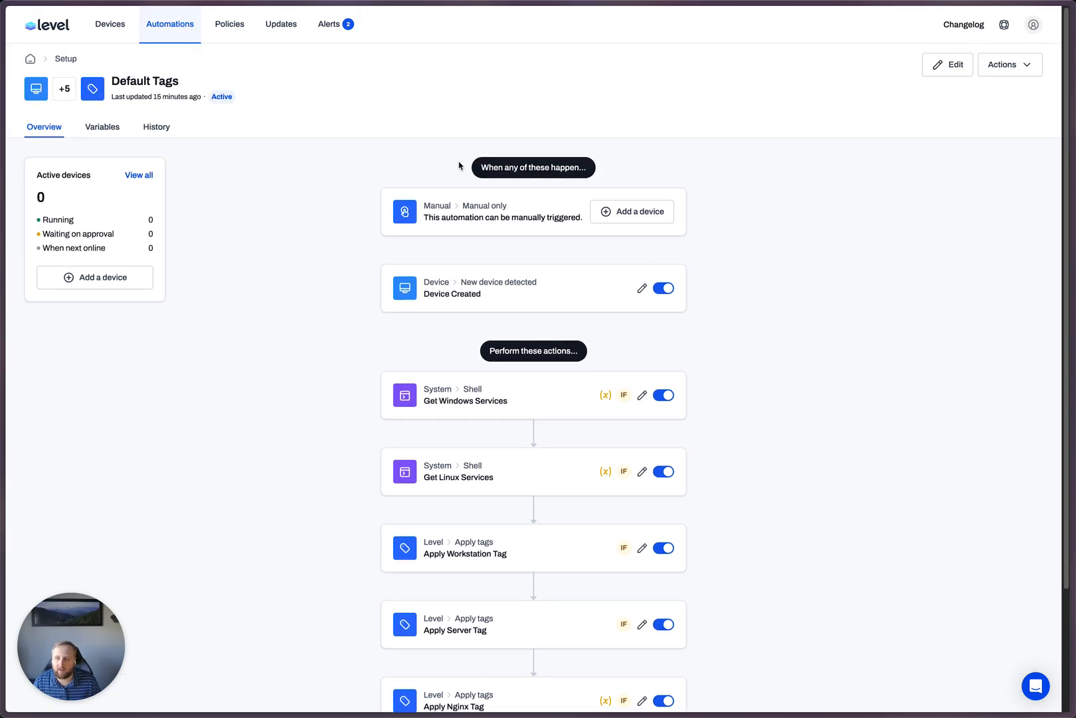
# - Remove the Nginx tag from the Debian 12 device in the device list and refresh the page
pyautogui.click(125, 26)
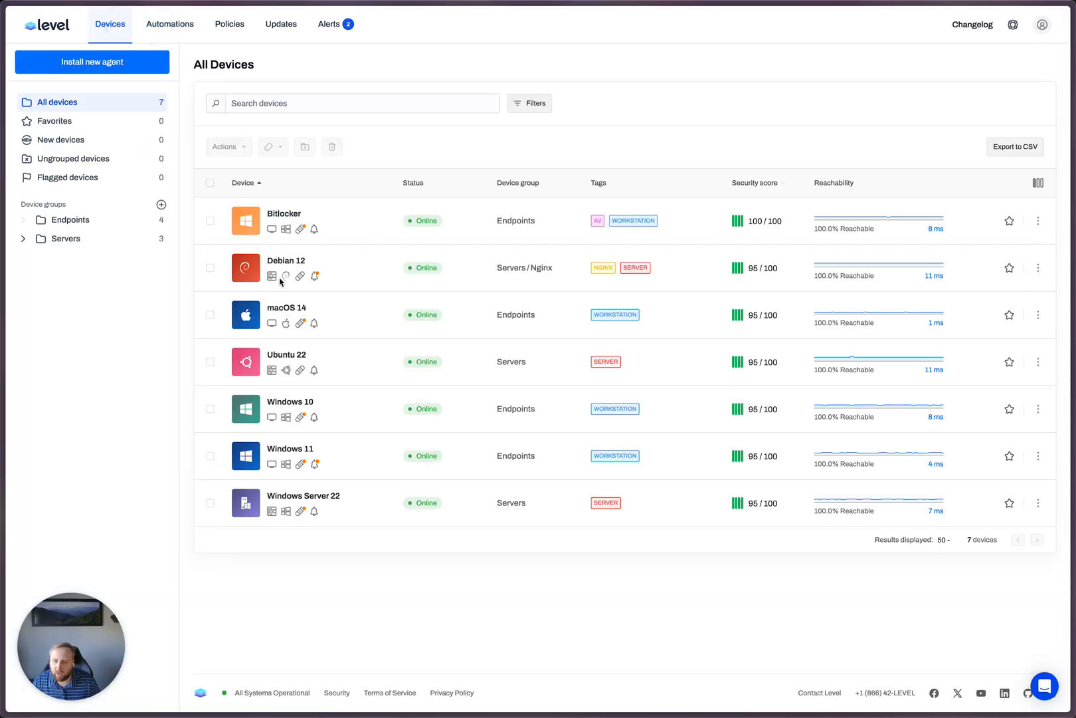
pyautogui.click(210, 268)
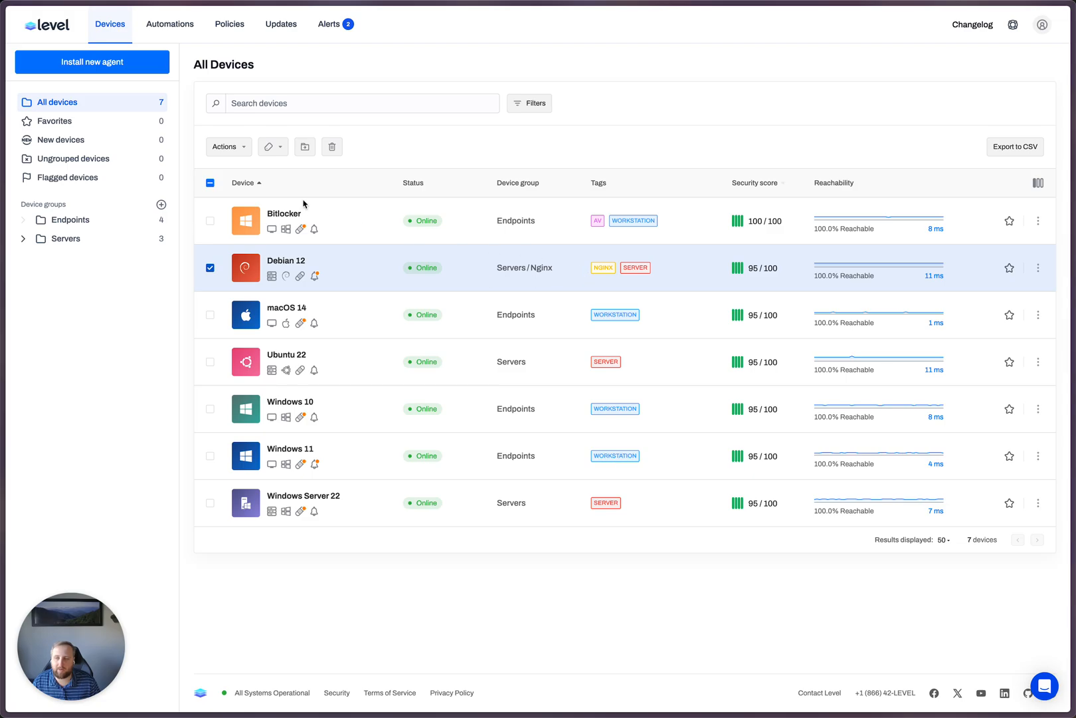
pyautogui.click(272, 146)
pyautogui.write('ngix')
pyautogui.press('BackSpace')
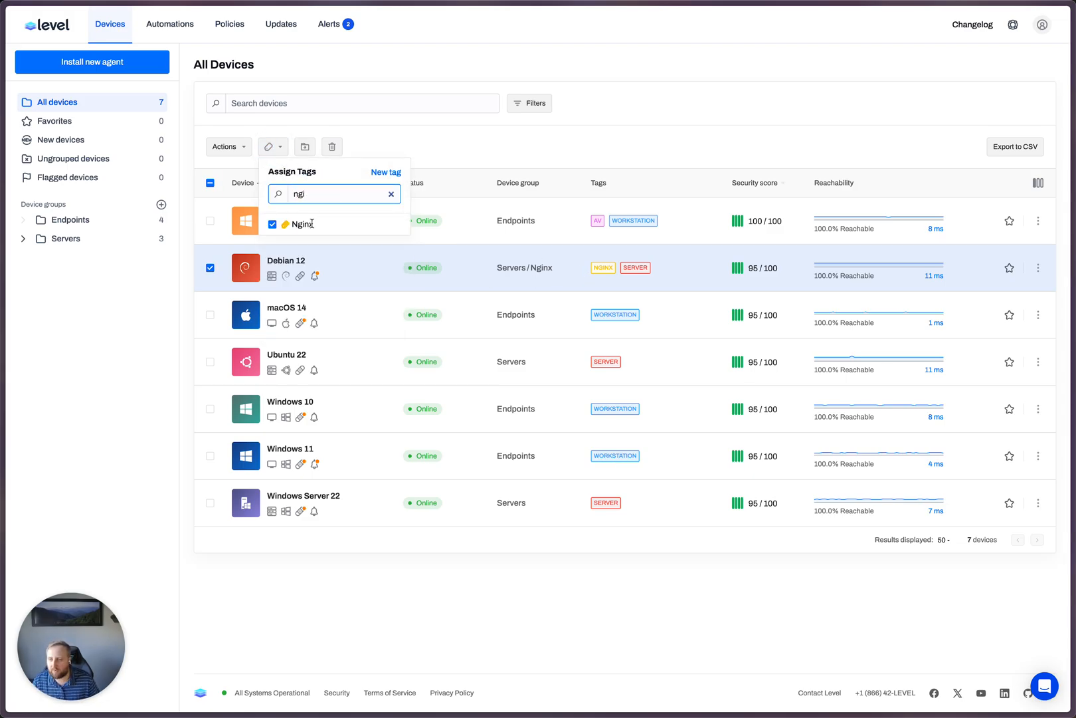
pyautogui.click(273, 223)
pyautogui.click(630, 146)
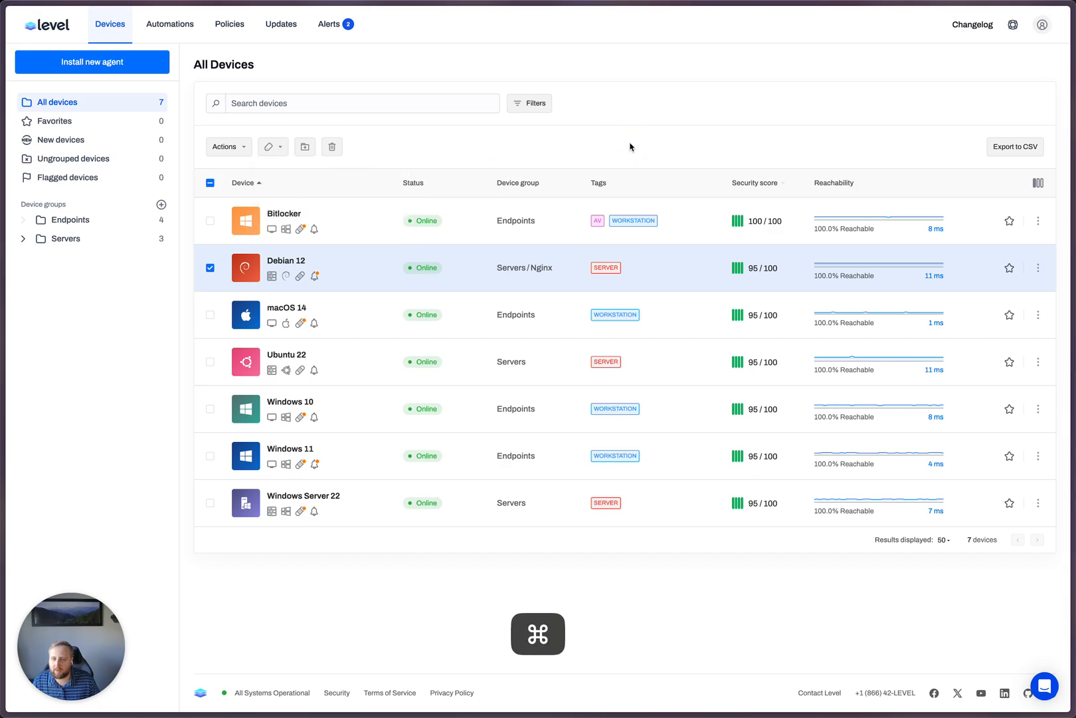
pyautogui.press('super+r')
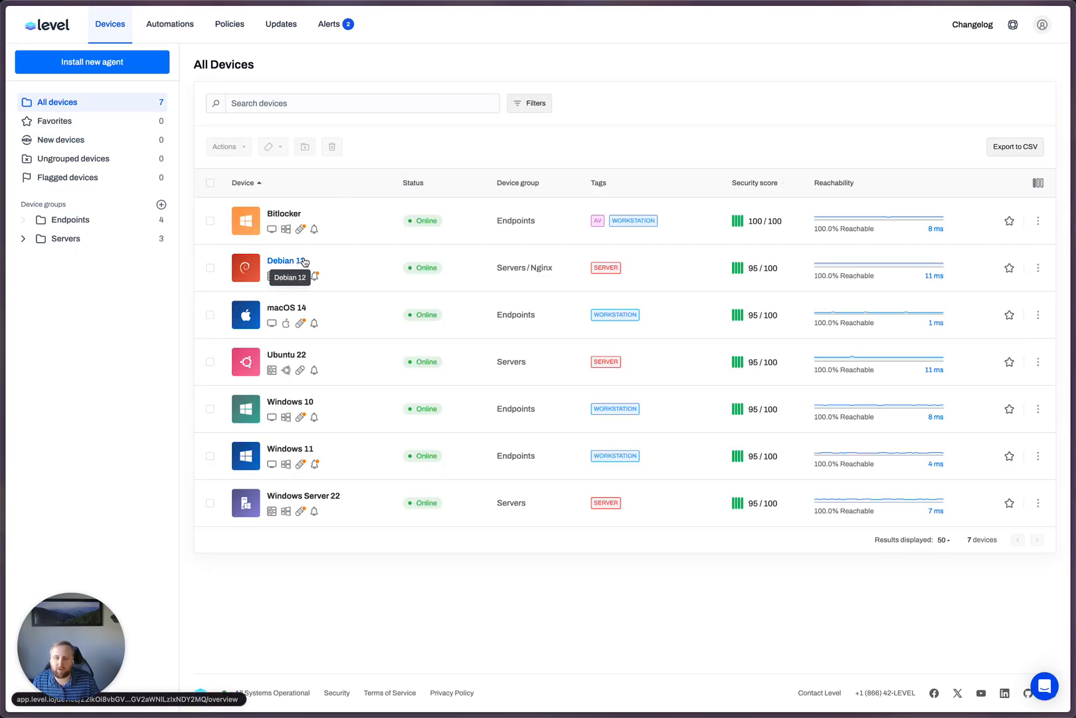
# - Run the Default Tags automation on the Debian 12 device
pyautogui.click(210, 268)
pyautogui.click(241, 147)
pyautogui.click(278, 213)
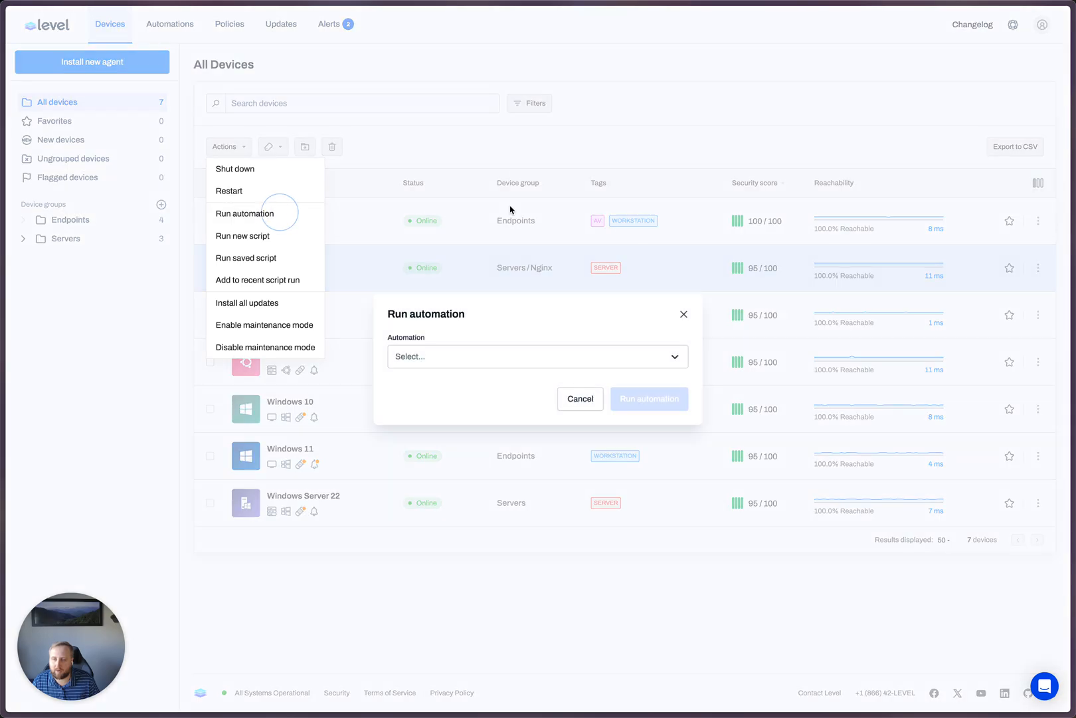
pyautogui.click(486, 355)
pyautogui.click(439, 410)
pyautogui.click(631, 399)
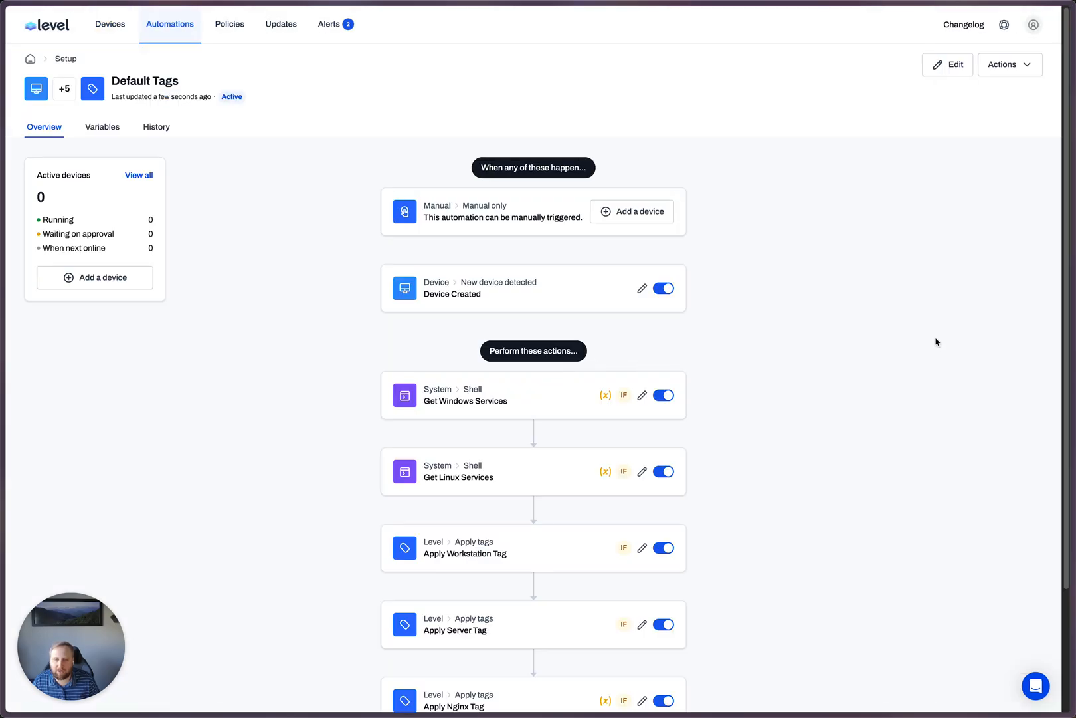
# - Inspect the Debian 12 automation run, examining the outputs of Get Linux Services and Apply Nginx Tag
pyautogui.click(702, 212)
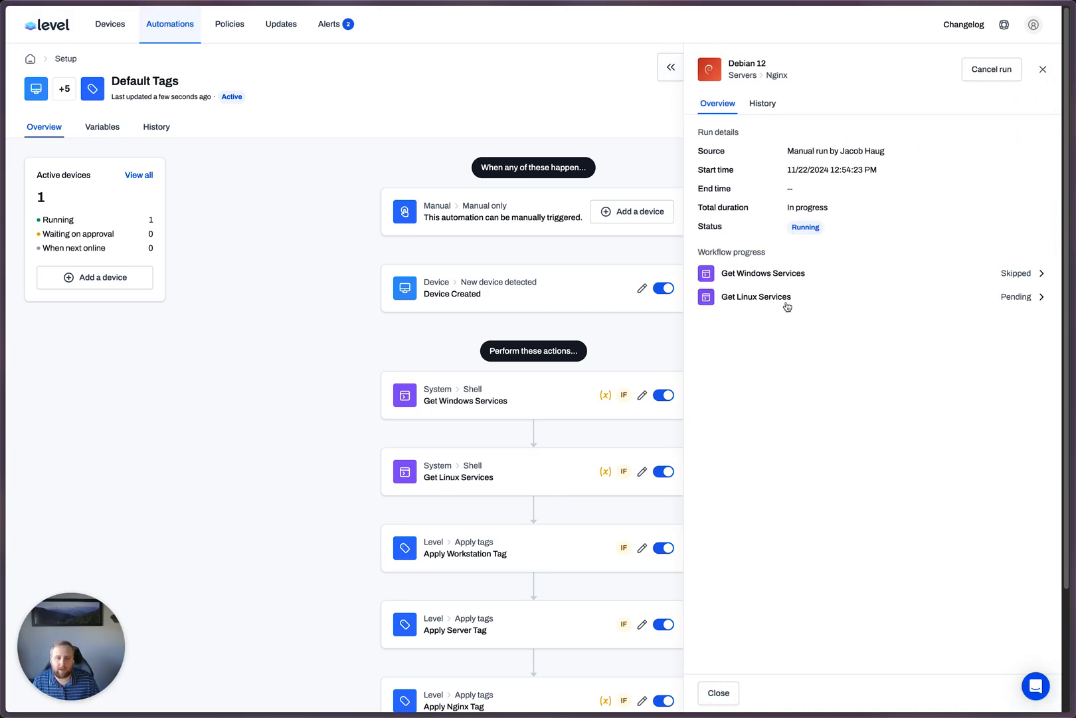
pyautogui.click(784, 303)
pyautogui.scroll(-1, 814, 390)
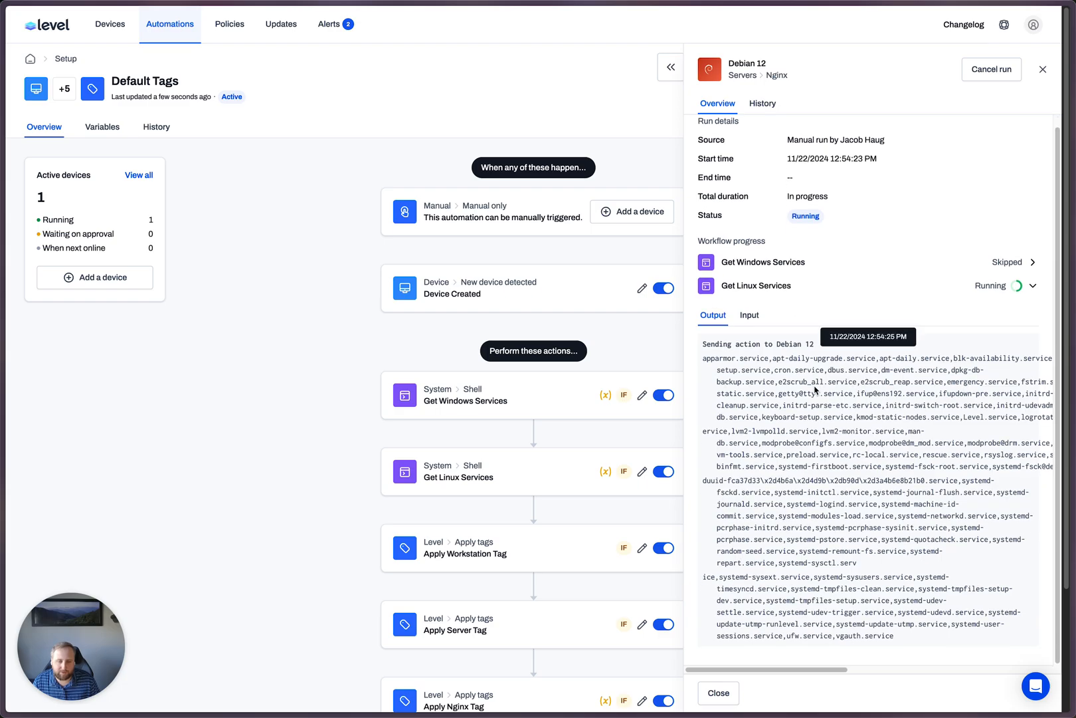
pyautogui.click(774, 292)
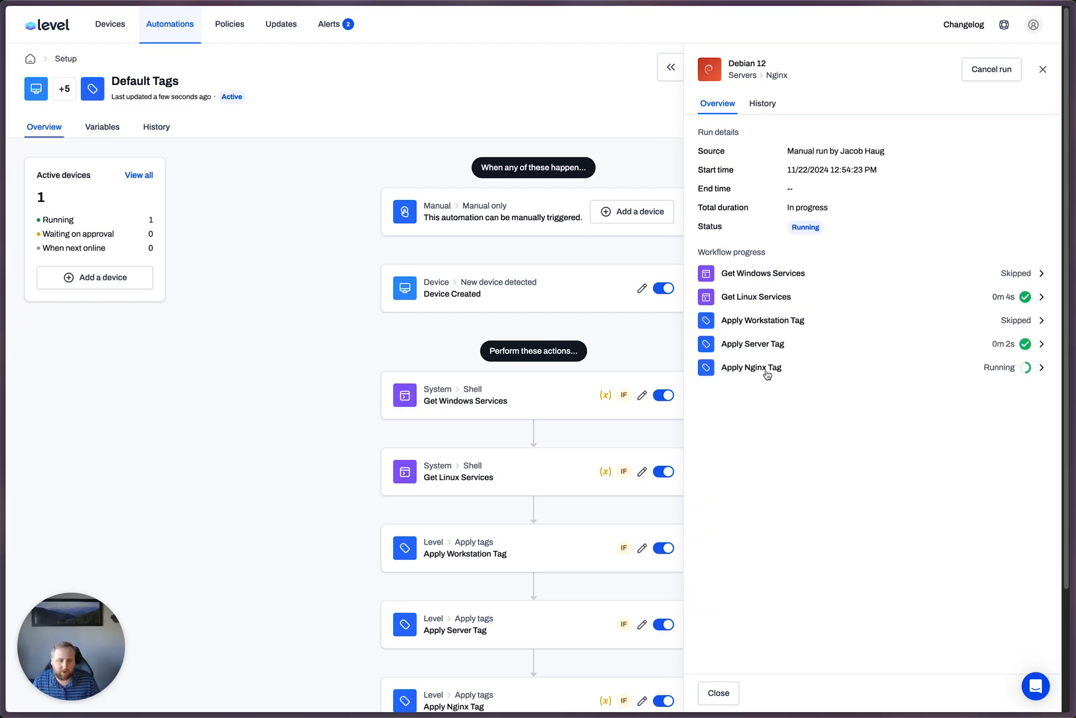
pyautogui.click(767, 371)
pyautogui.click(778, 368)
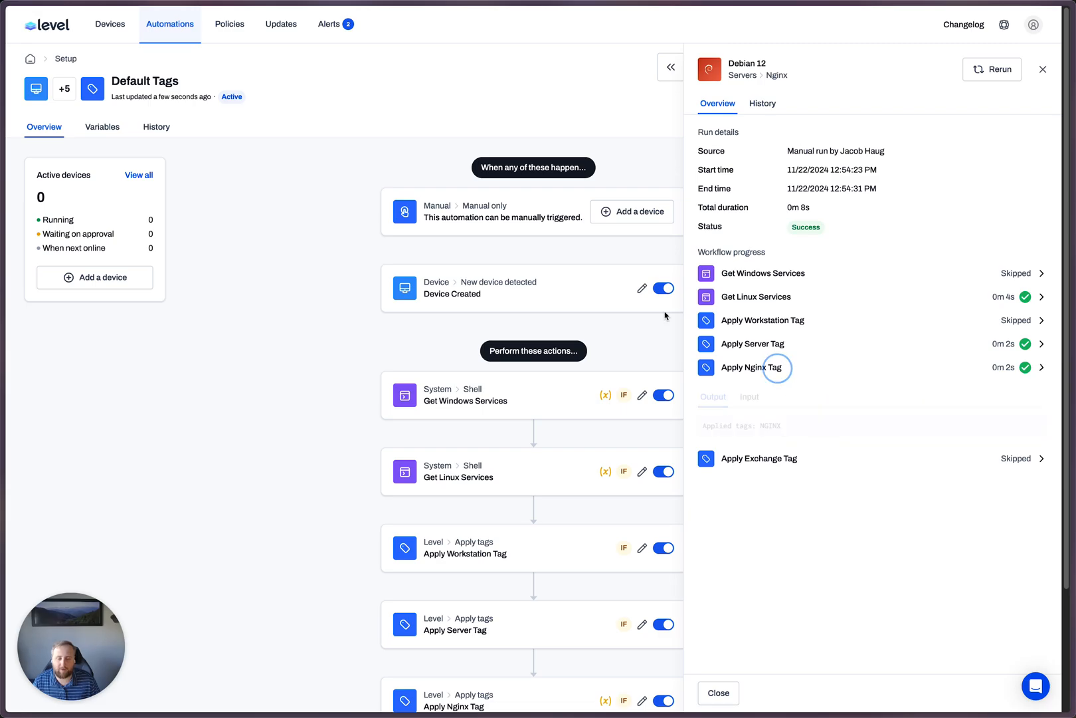
# - Check the tags and applied policies of the Debian 12 device, then return to the device list
pyautogui.click(97, 25)
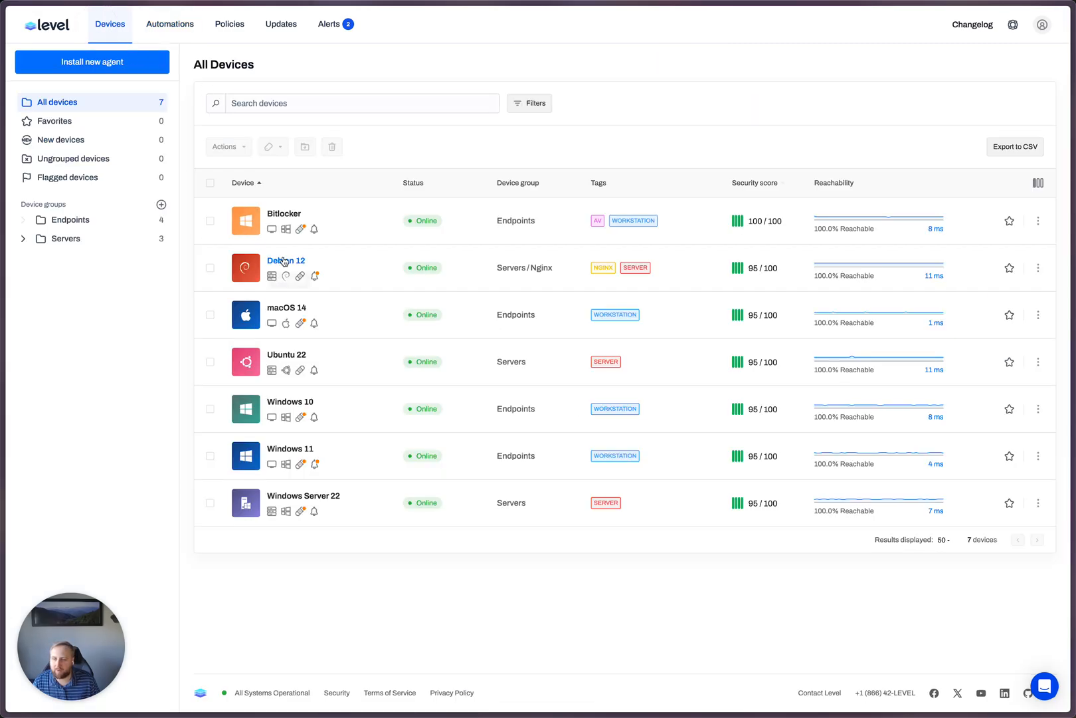
pyautogui.click(300, 263)
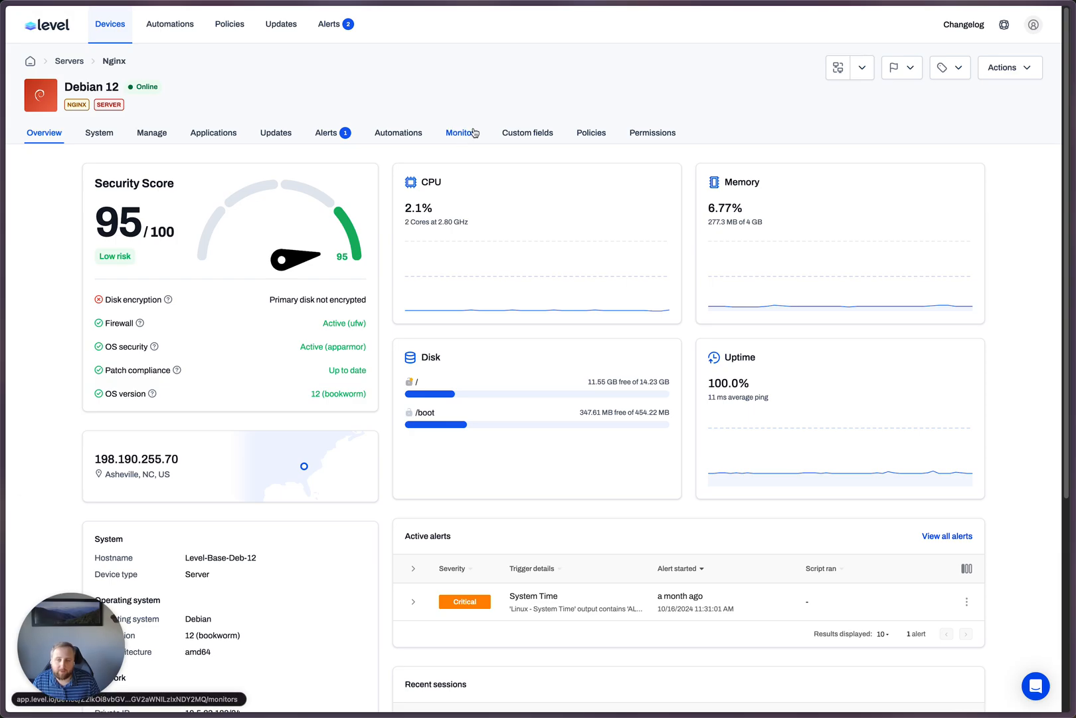
pyautogui.click(592, 132)
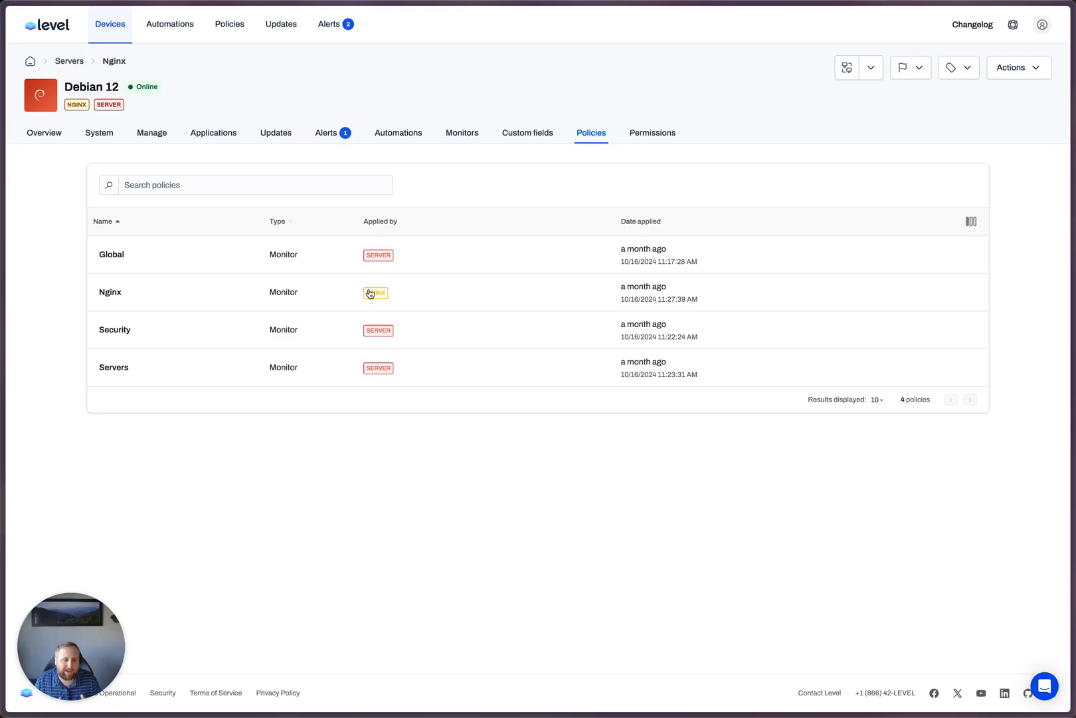
pyautogui.click(111, 25)
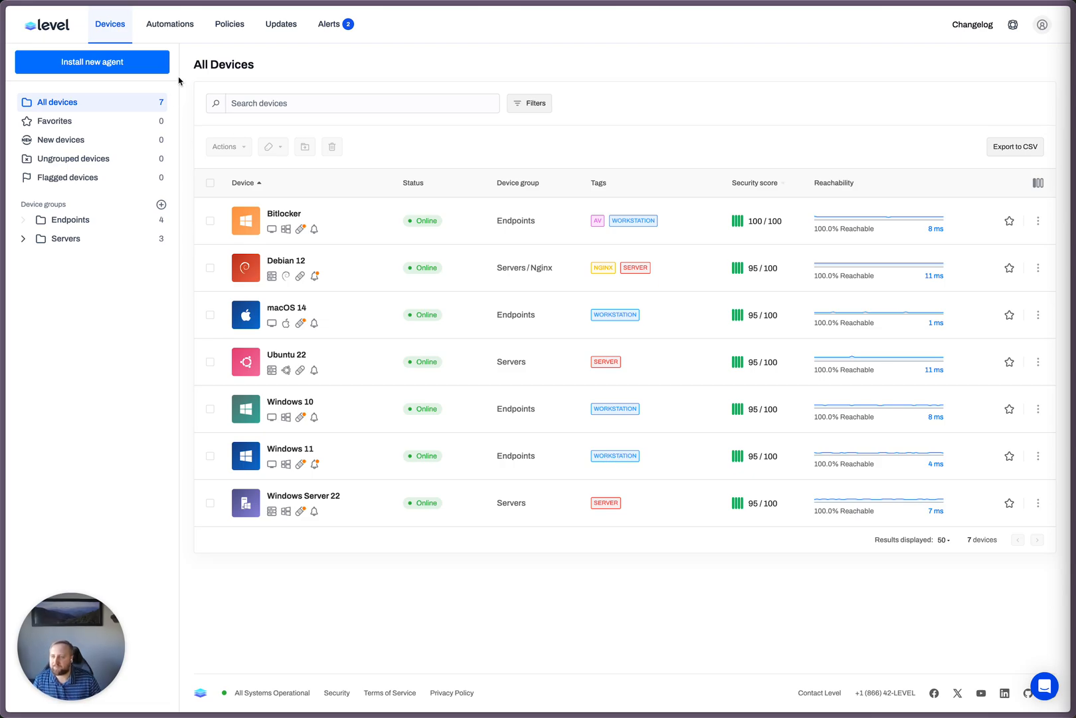
# - Create a new automation named "Manage Reboots" with a Manual only trigger
pyautogui.click(171, 25)
pyautogui.click(937, 75)
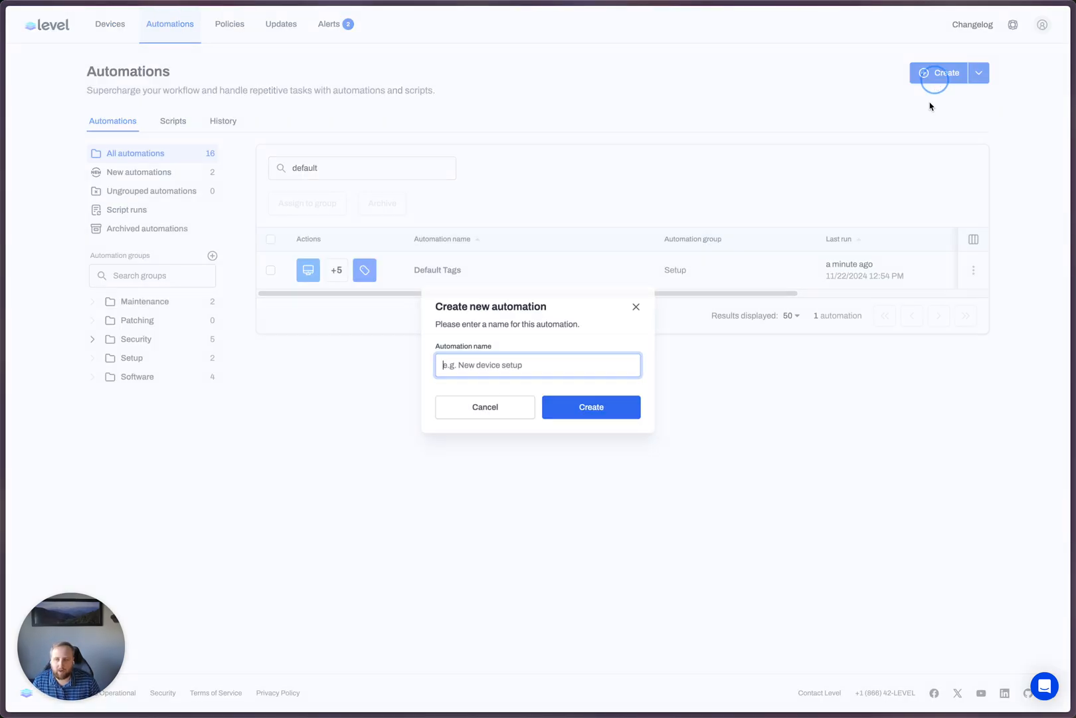
pyautogui.write('T')
pyautogui.press('BackSpace')
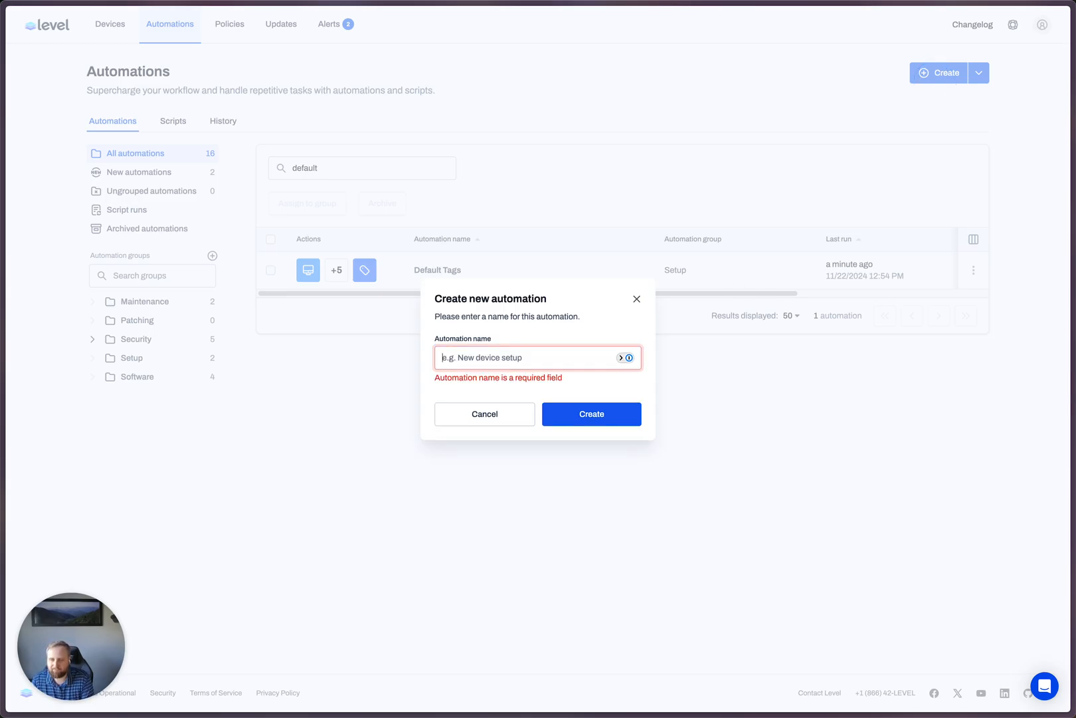
pyautogui.write('Manage Re')
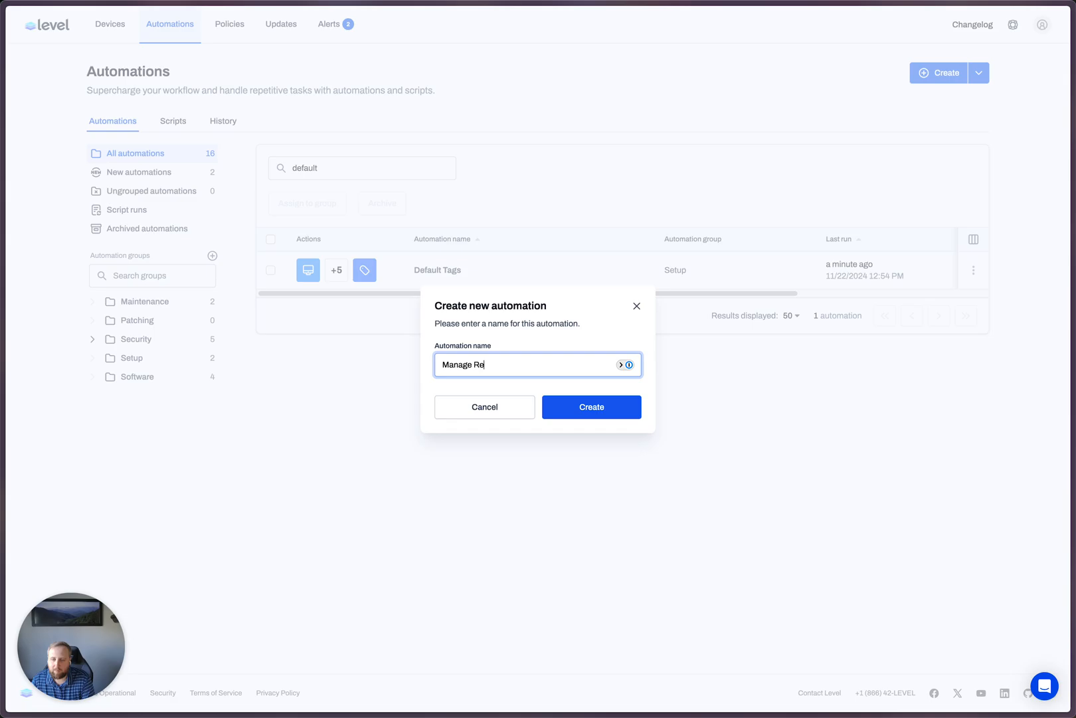
pyautogui.press('Return')
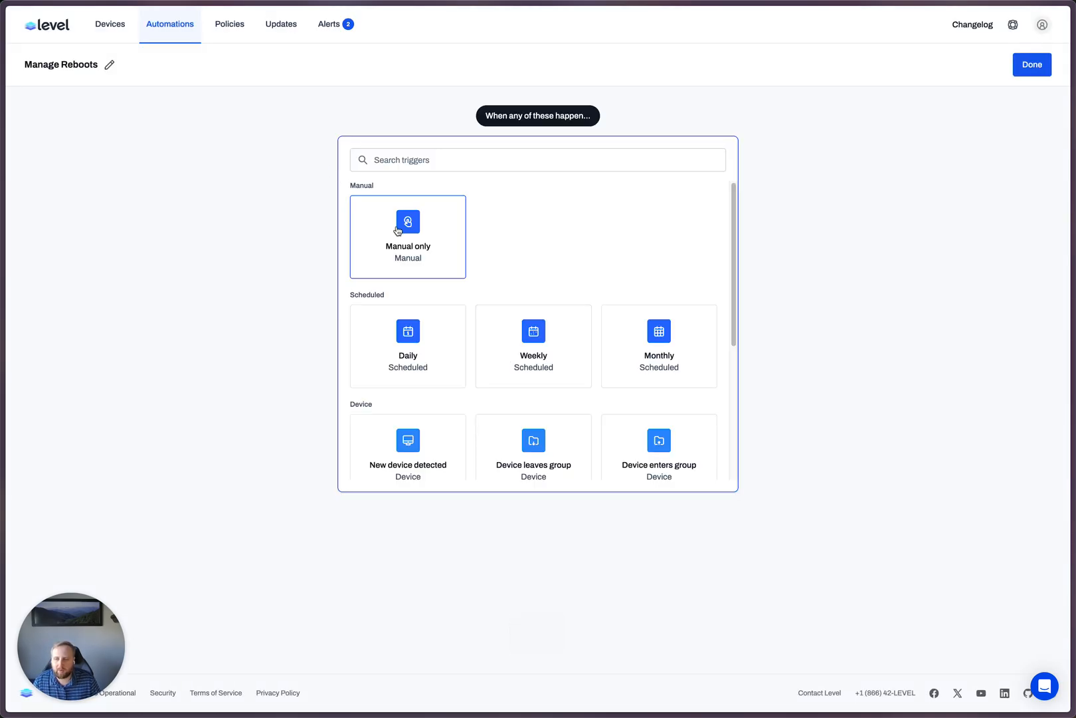
pyautogui.click(401, 232)
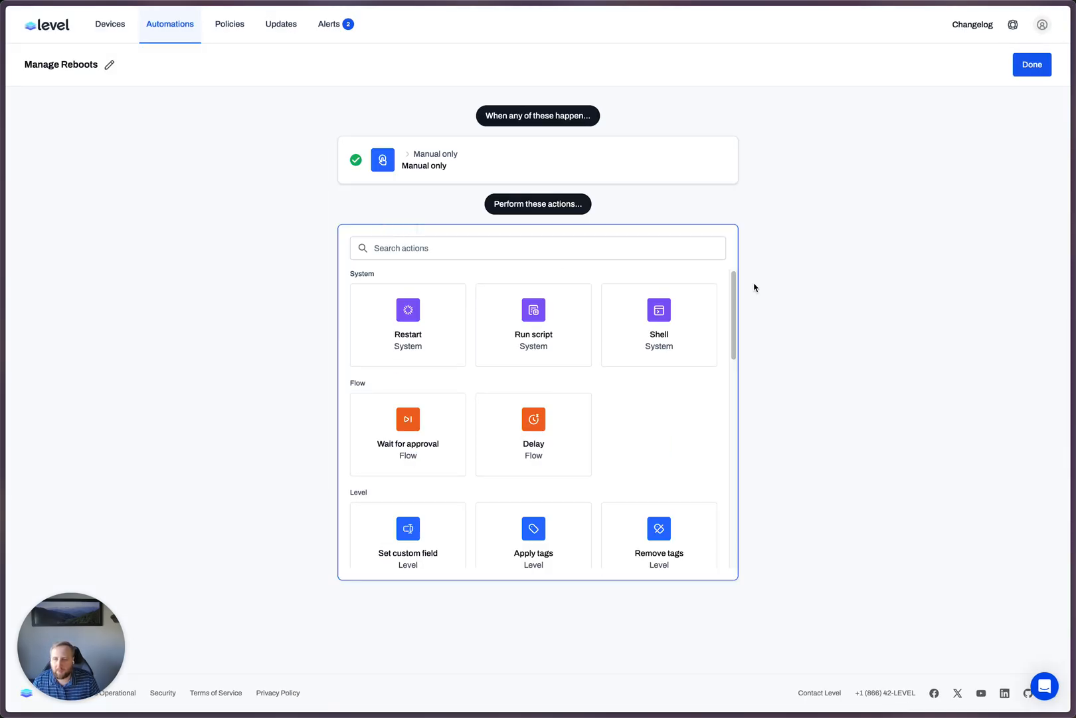
# - Add a Run script action to the automation using the "Windows - Reboot Check" script
pyautogui.click(655, 349)
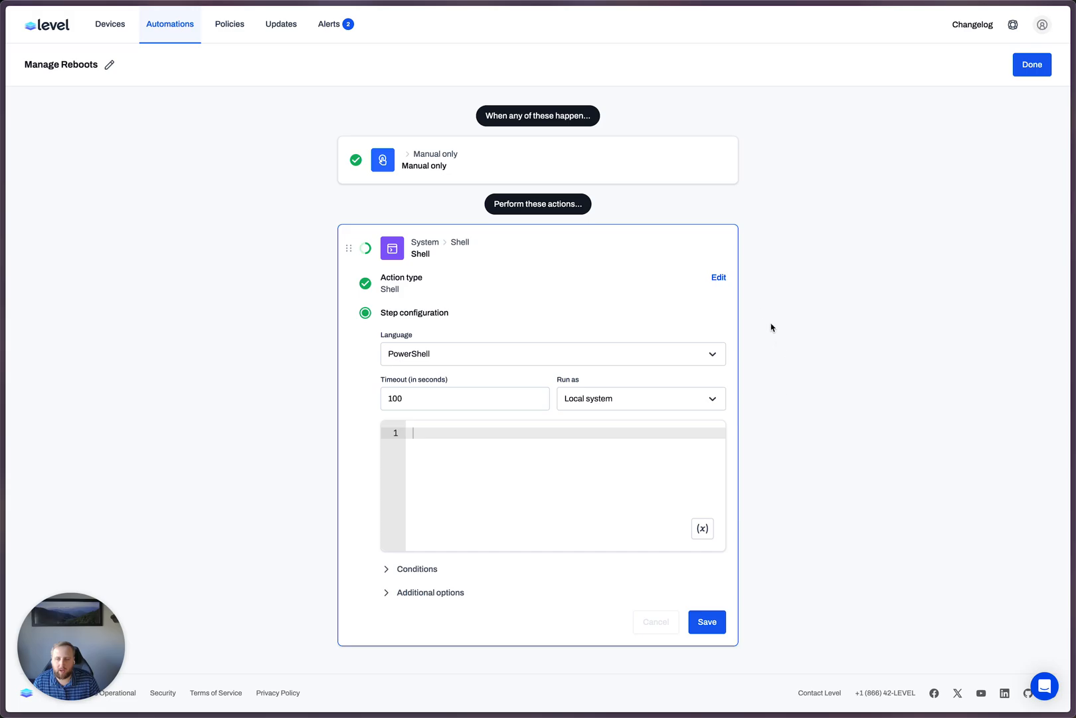
pyautogui.click(718, 278)
pyautogui.click(490, 334)
pyautogui.click(533, 360)
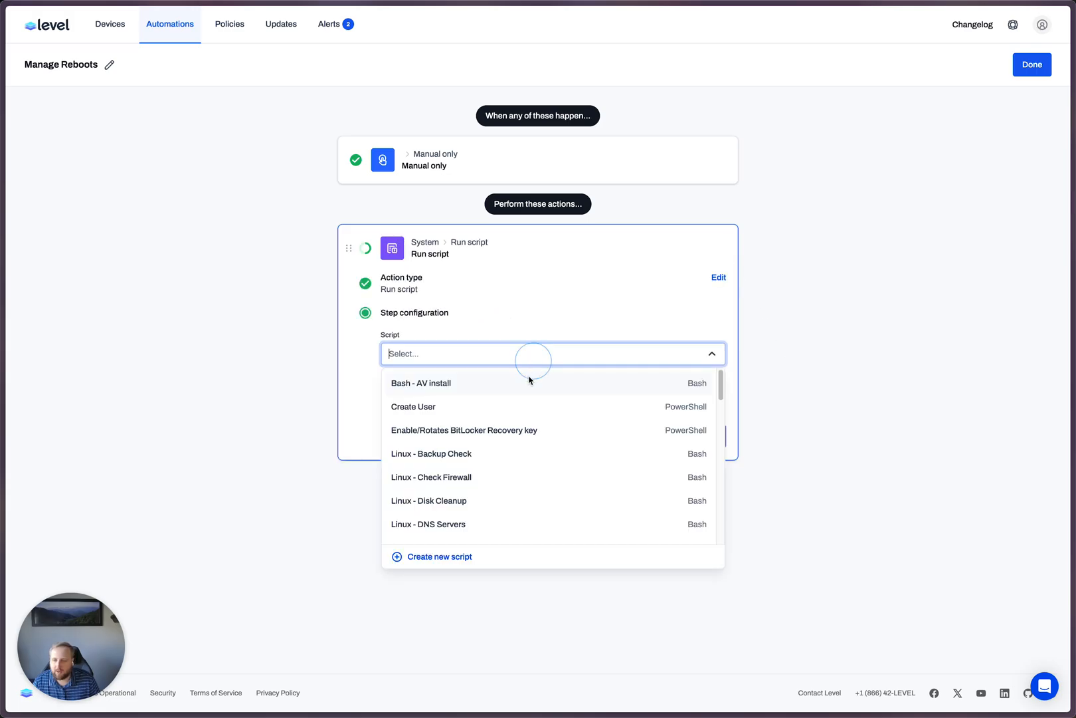
pyautogui.write('reboo')
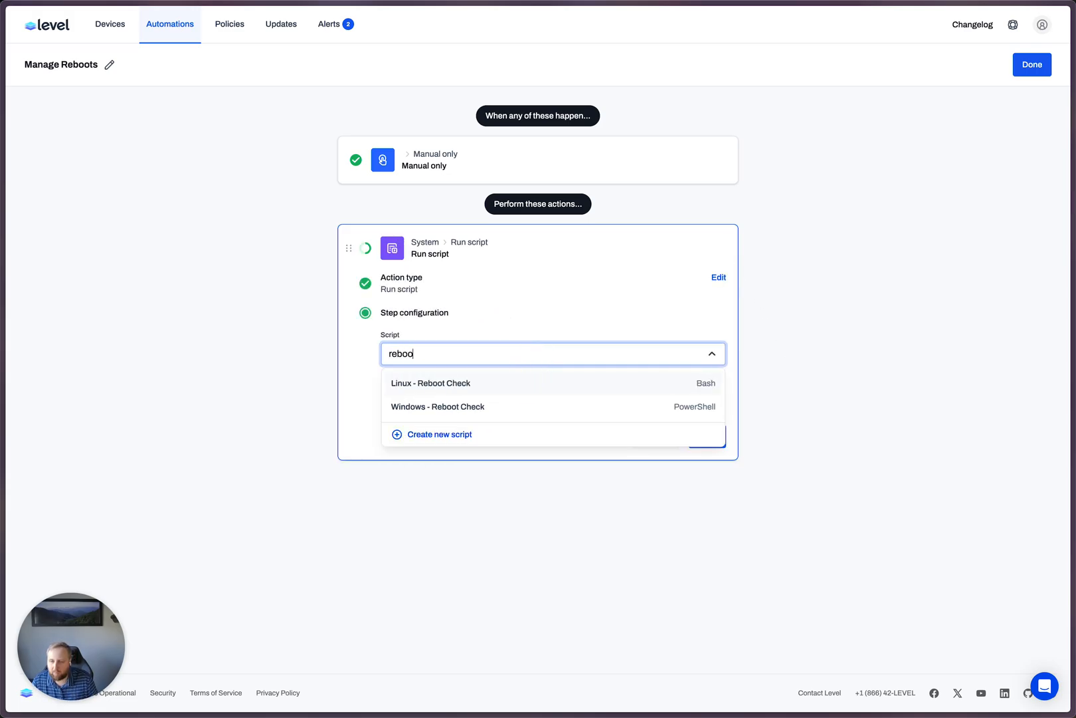
pyautogui.click(517, 408)
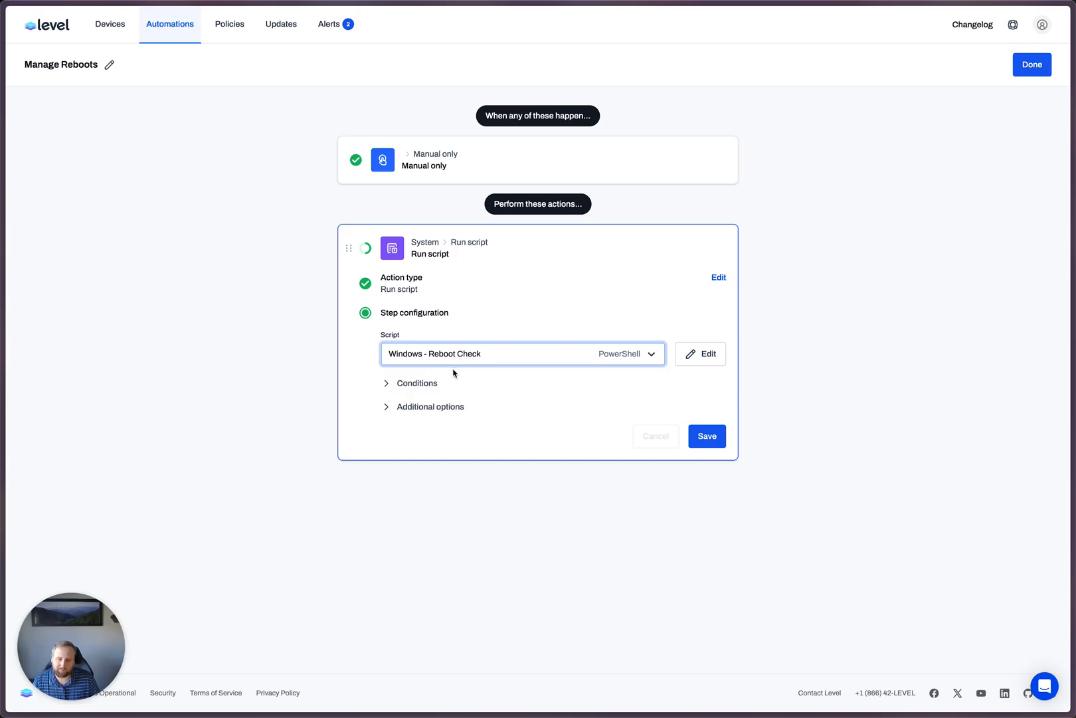
# - Review the code of the Windows - Reboot Check script and close it without changes
pyautogui.click(685, 356)
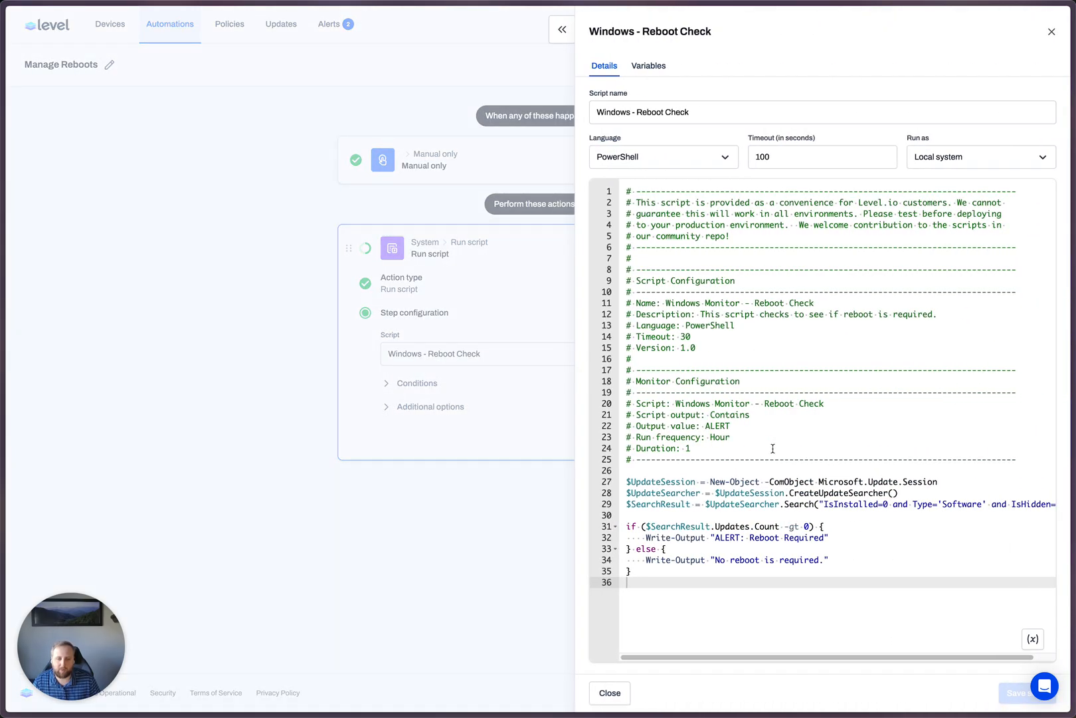
pyautogui.moveTo(882, 591); pyautogui.dragTo(858, 336)
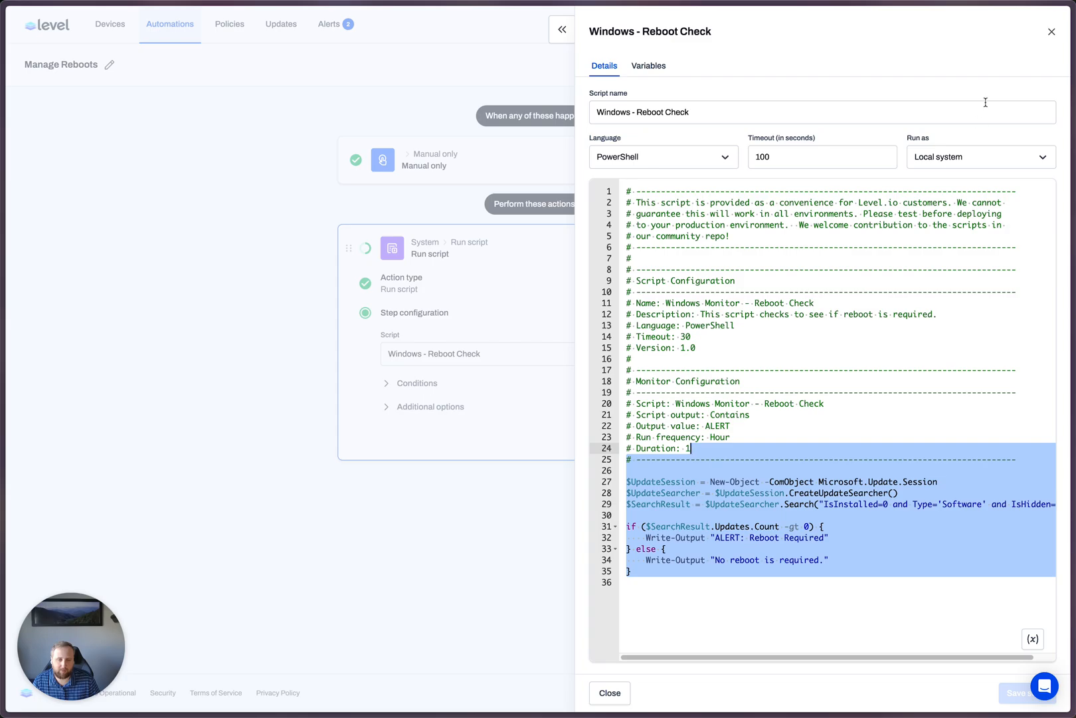
pyautogui.click(1052, 32)
# - Create a variable named RebootRequired and assign the script action's output to it
pyautogui.click(425, 406)
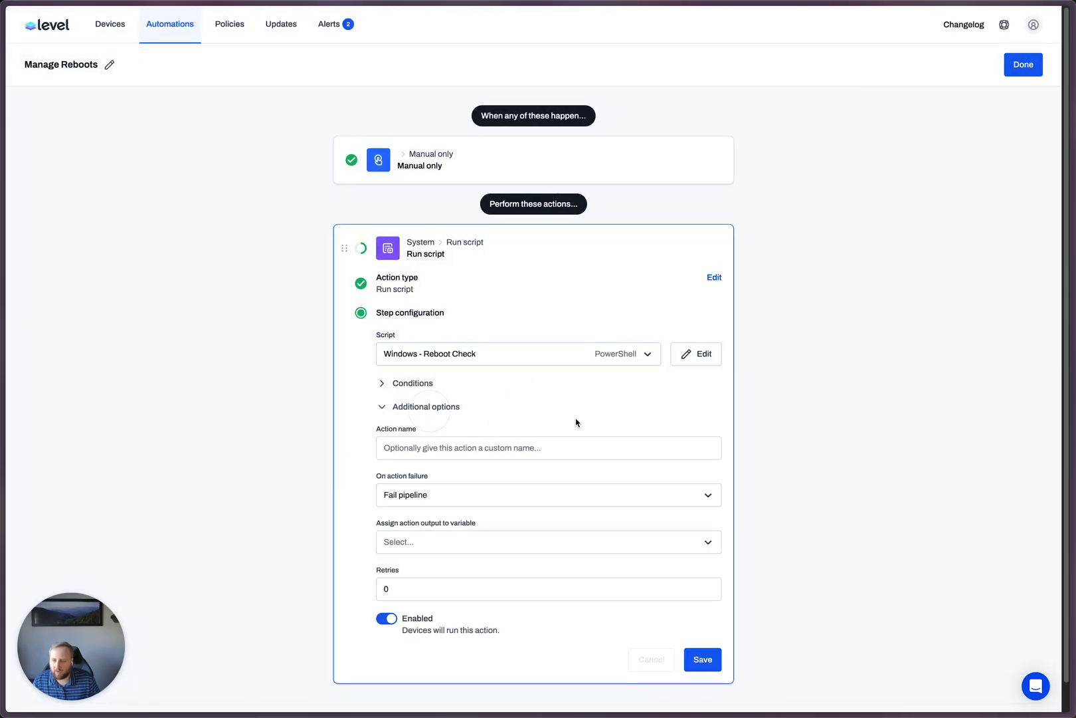
pyautogui.scroll(-1, 544, 430)
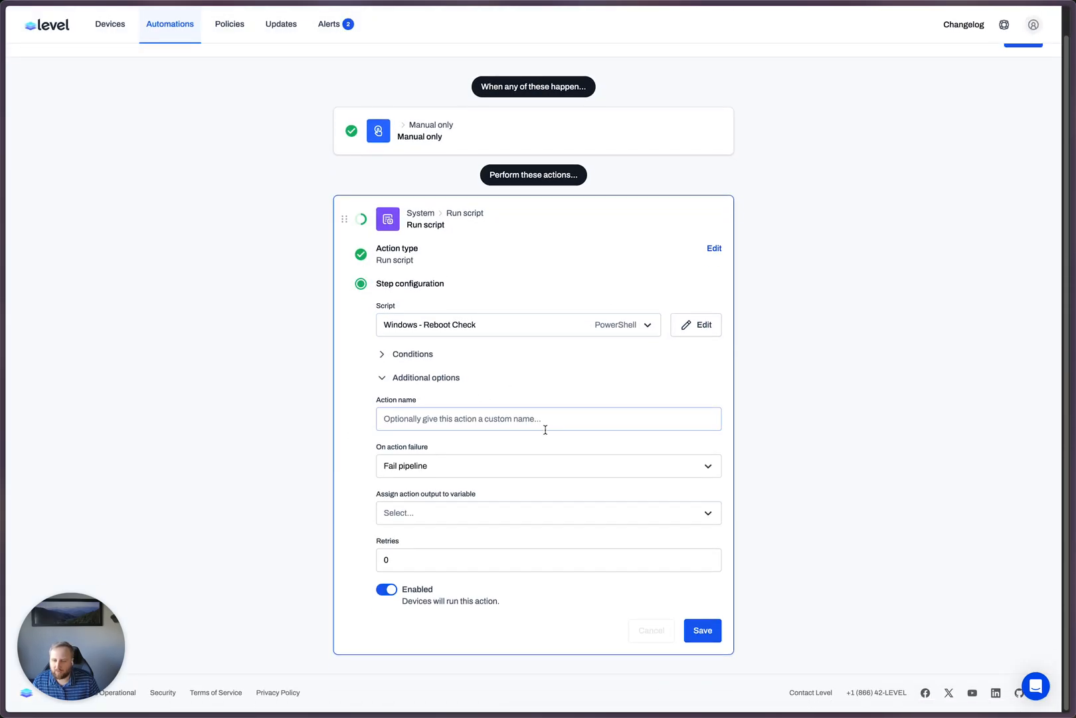
pyautogui.click(430, 515)
pyautogui.click(435, 596)
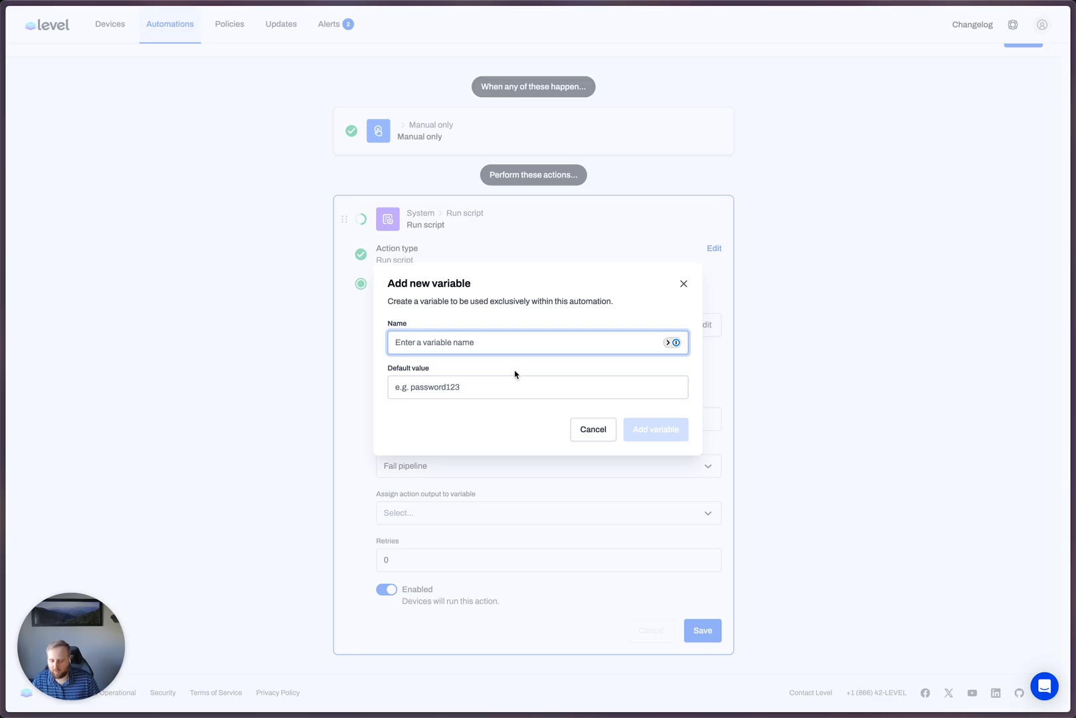
pyautogui.write('RebootRequ')
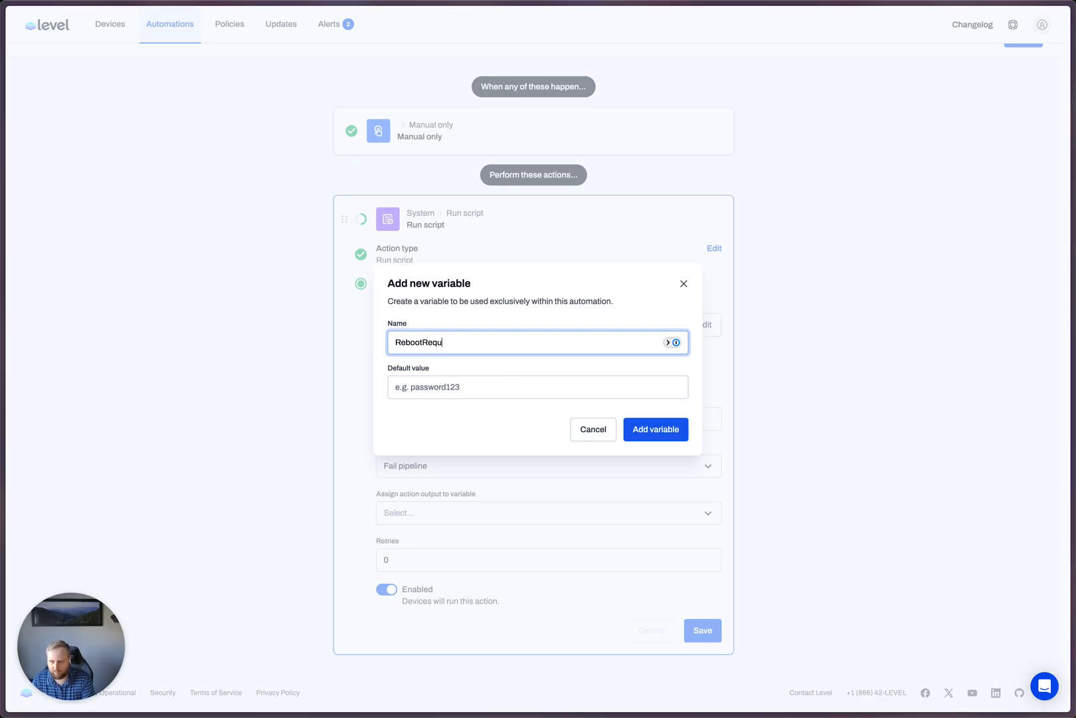
pyautogui.write('ired')
pyautogui.press('Return')
pyautogui.click(434, 511)
pyautogui.click(428, 541)
# - Name the script action "Get Reboot State" and save it
pyautogui.click(440, 420)
pyautogui.write('Get Reboot State')
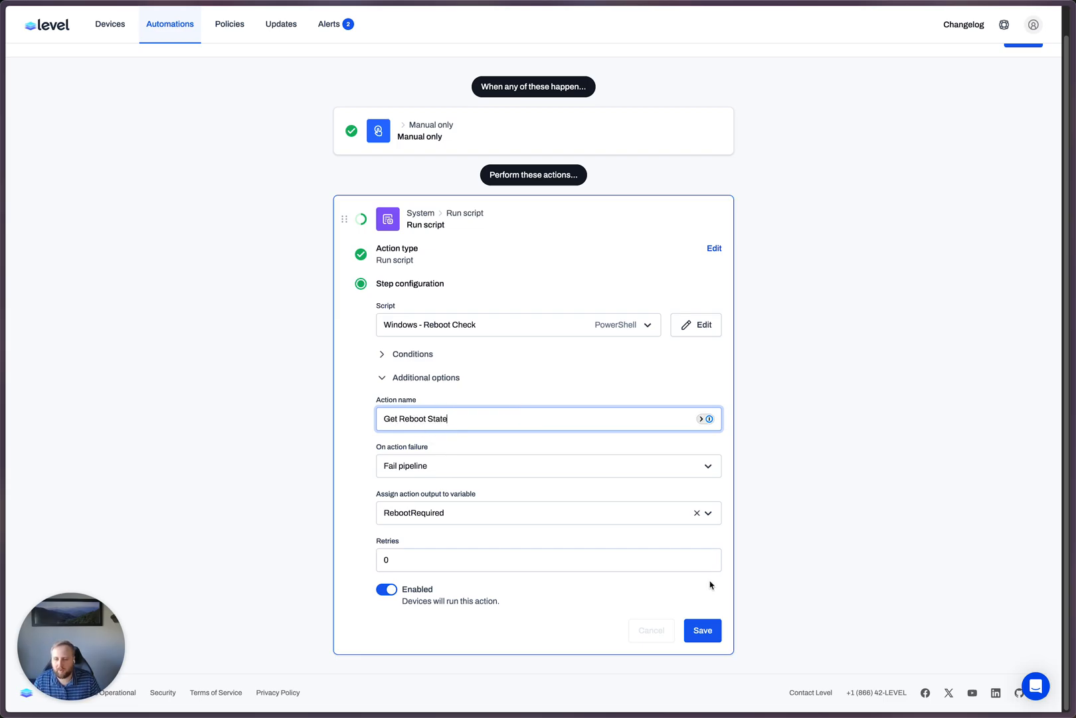
pyautogui.click(702, 630)
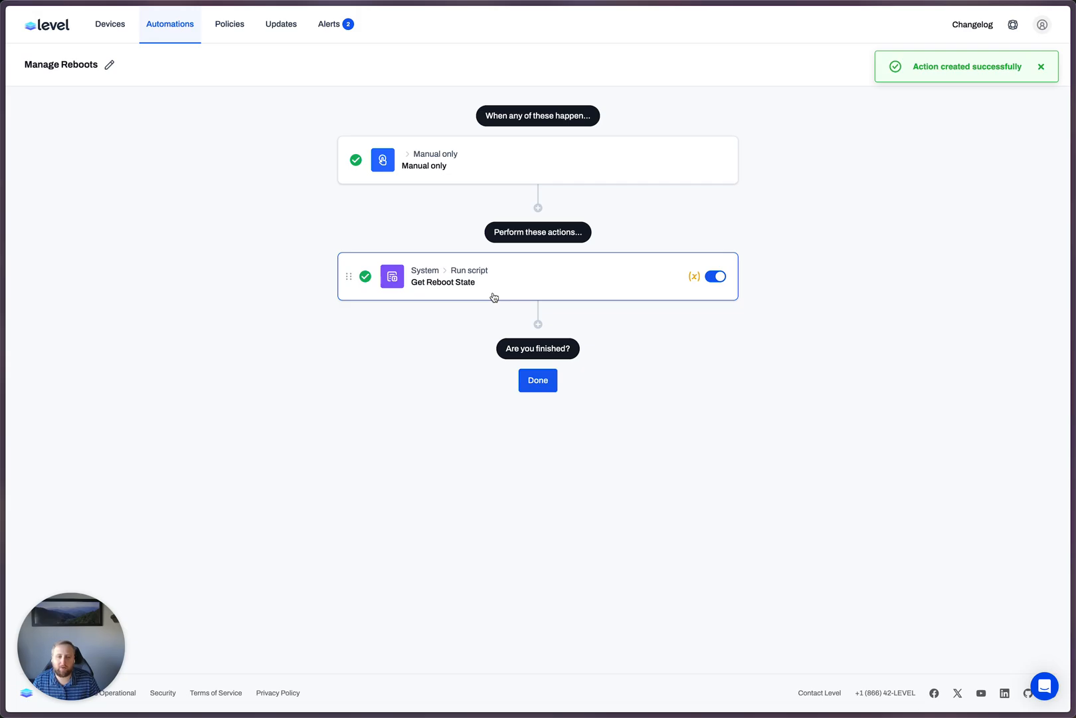
pyautogui.click(493, 297)
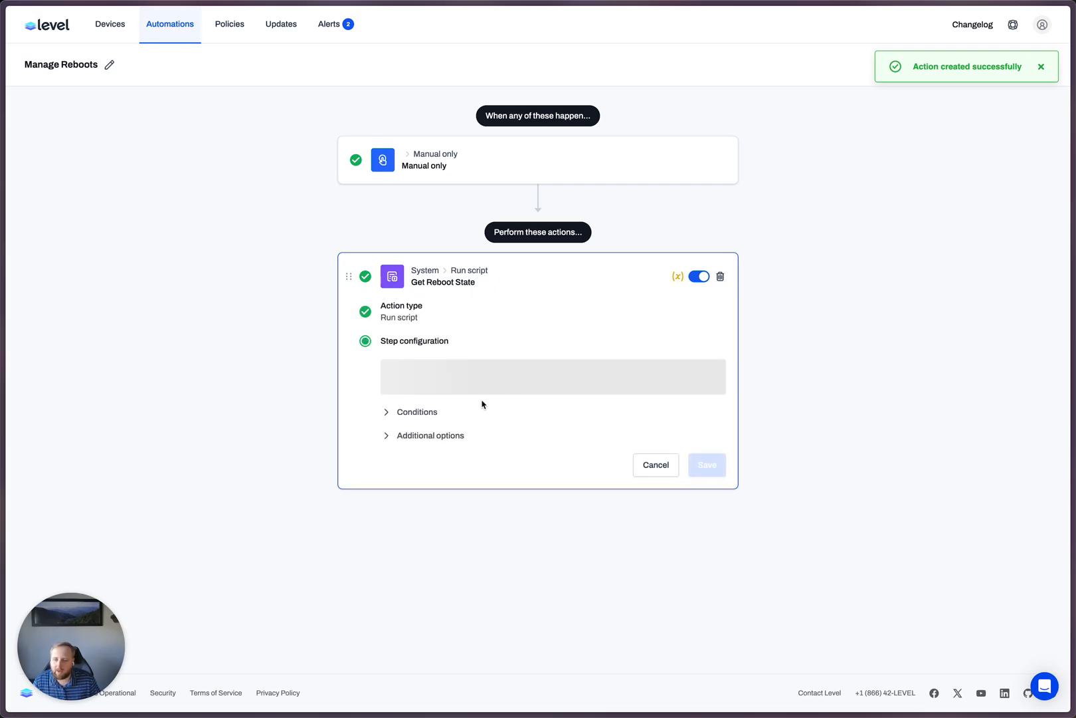
pyautogui.click(428, 412)
pyautogui.click(451, 447)
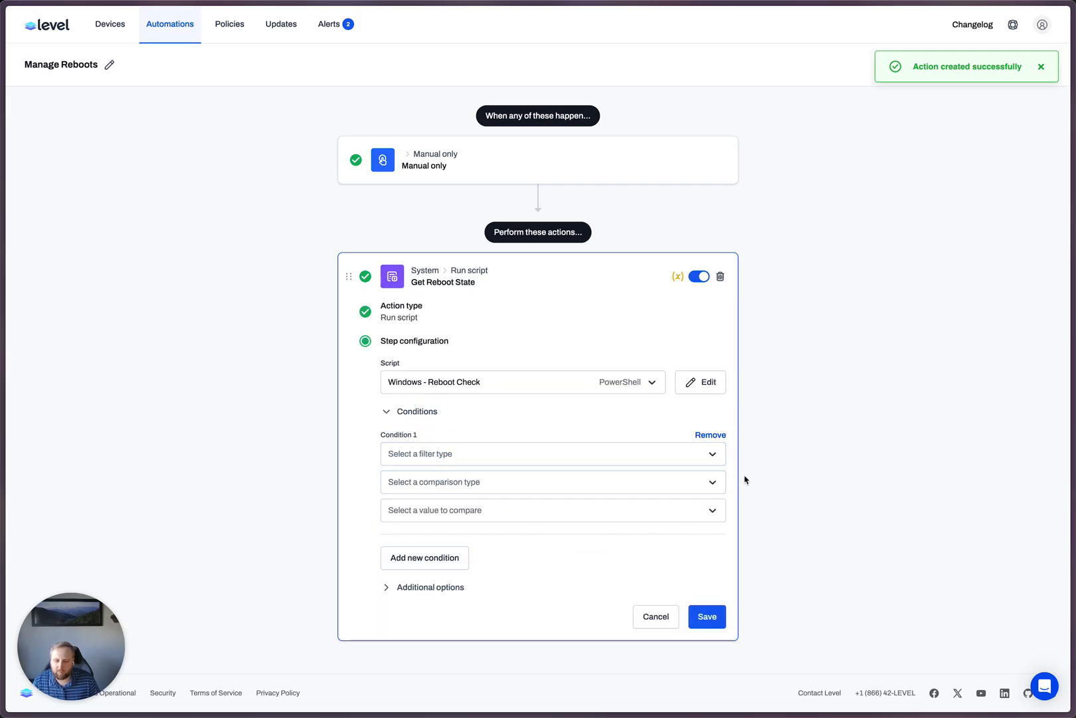
pyautogui.click(724, 440)
pyautogui.click(672, 500)
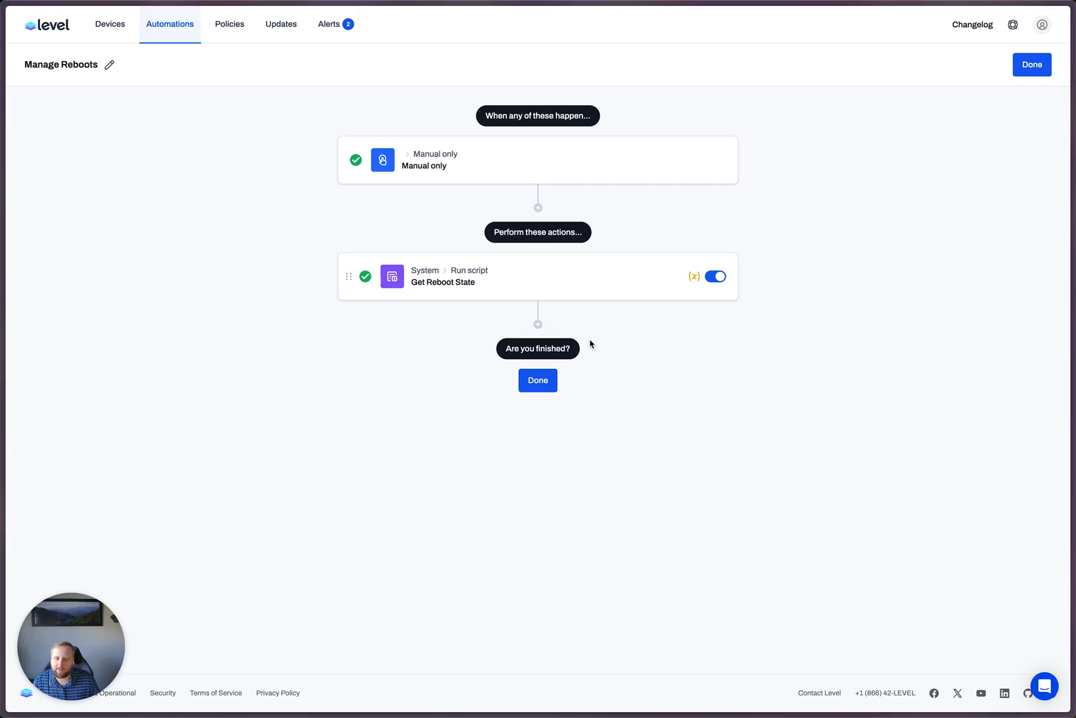
# - Add an Apply tags action after the Get Reboot State action and select the REBOOT tag for it
pyautogui.click(539, 322)
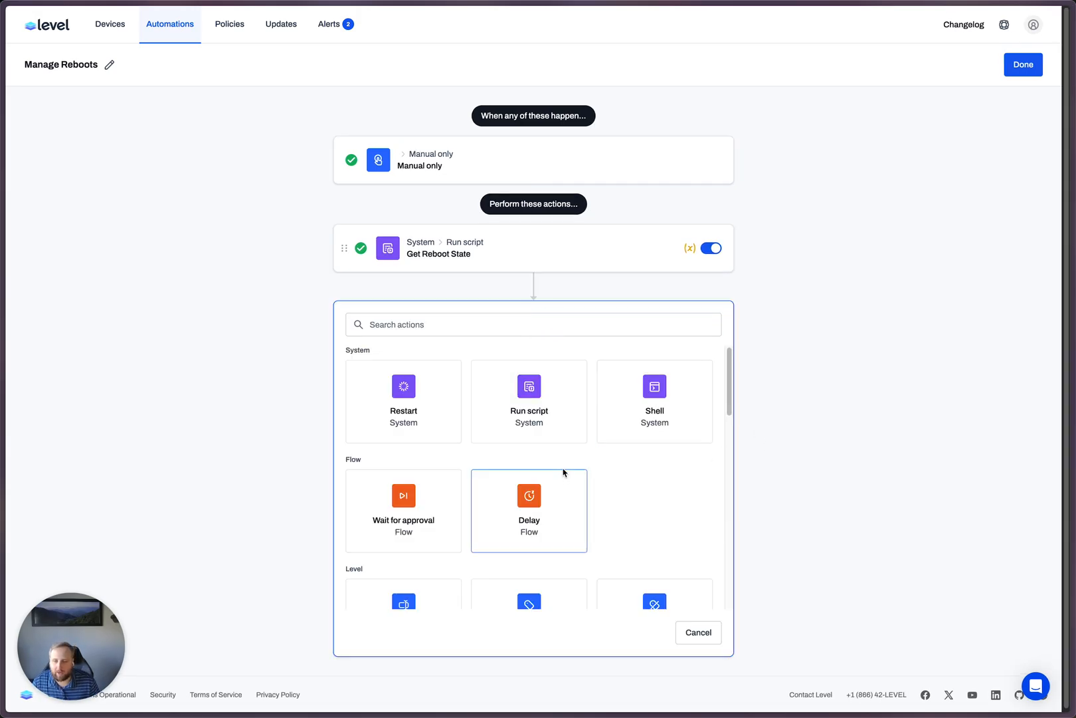
pyautogui.scroll(-10, 565, 473)
pyautogui.scroll(3, 554, 452)
pyautogui.scroll(2, 531, 438)
pyautogui.click(437, 324)
pyautogui.write('tag')
pyautogui.click(416, 394)
pyautogui.click(470, 430)
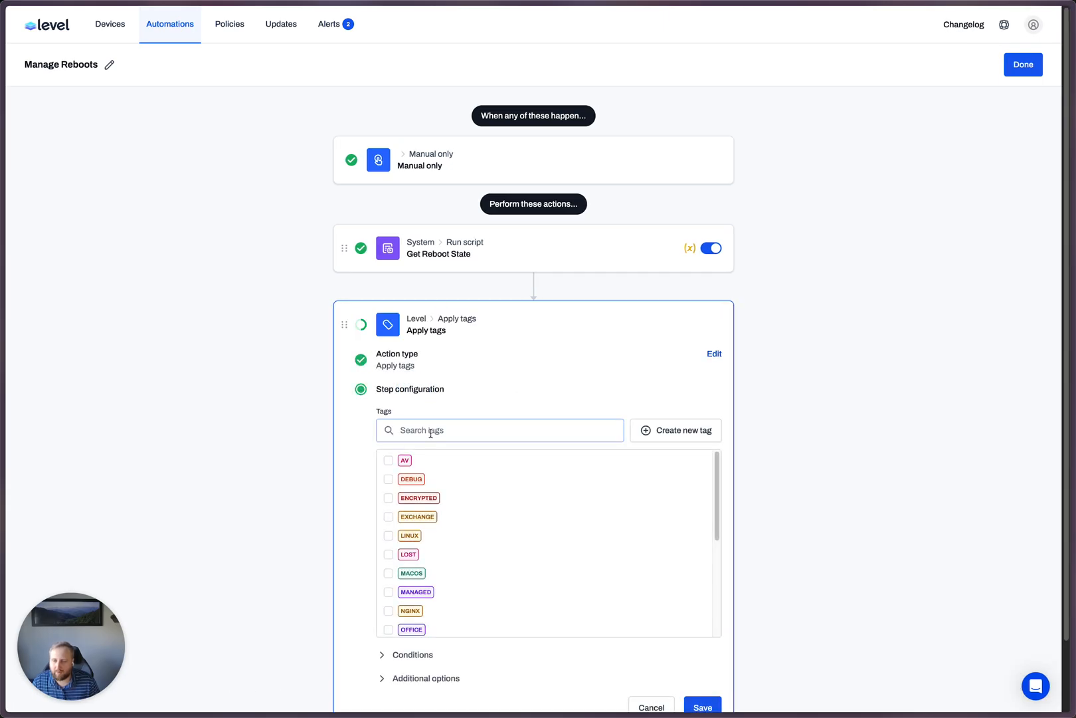
pyautogui.write('reboo')
pyautogui.click(389, 460)
pyautogui.scroll(-2, 663, 448)
# - Add a condition to the tag action requiring the variable RebootRequired to contain ALERT
pyautogui.click(425, 582)
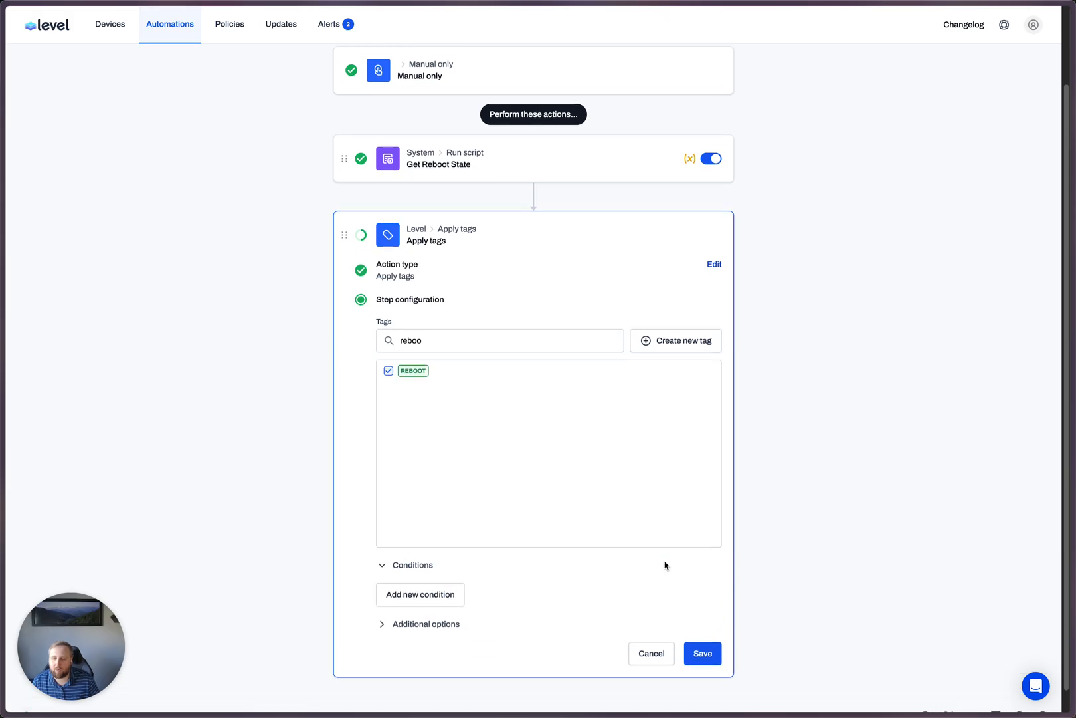
pyautogui.click(416, 570)
pyautogui.scroll(-2, 473, 621)
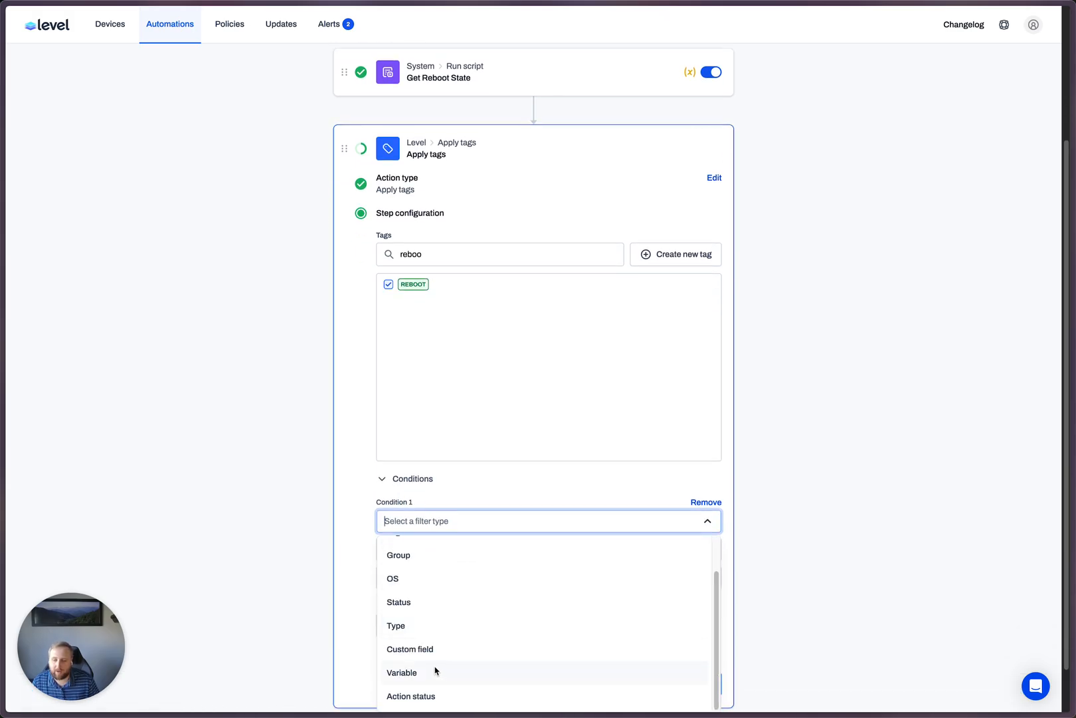
pyautogui.click(435, 669)
pyautogui.click(466, 549)
pyautogui.click(447, 585)
pyautogui.click(440, 579)
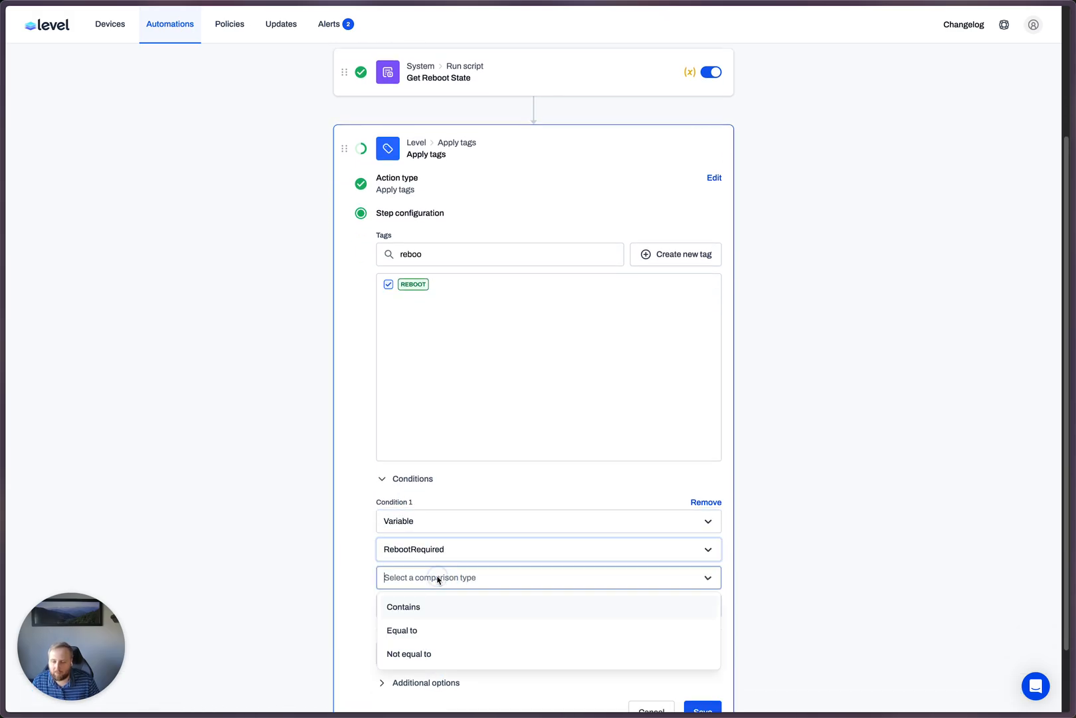
pyautogui.click(425, 607)
pyautogui.click(483, 605)
pyautogui.write('ALERT')
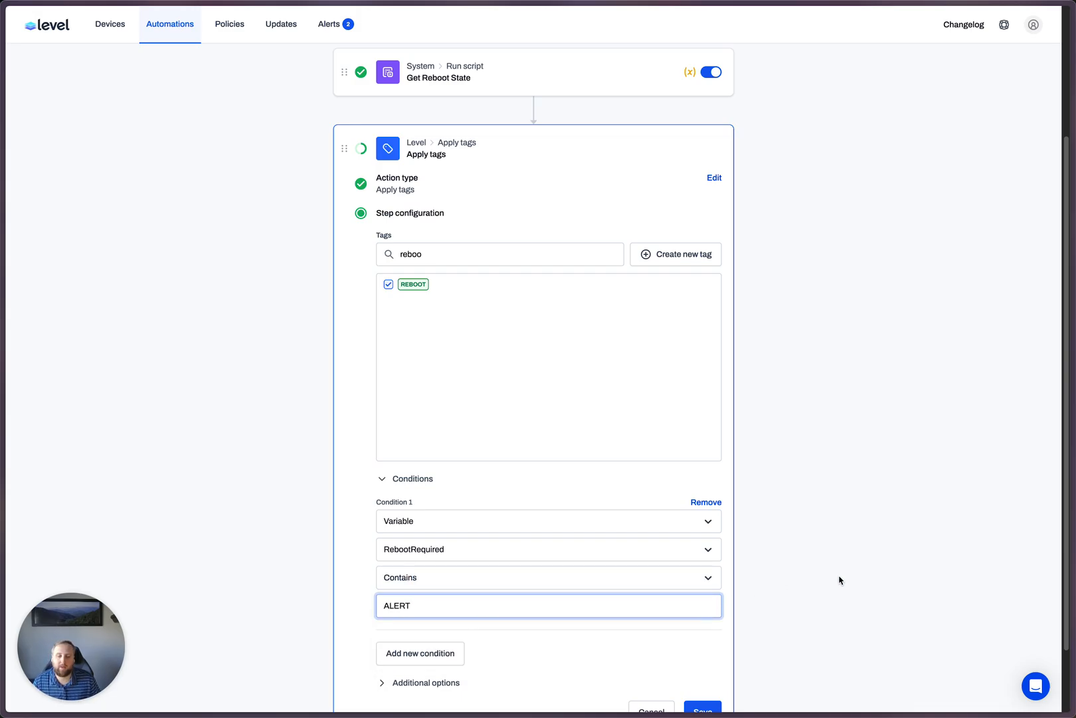
pyautogui.click(839, 580)
# - Name the tag action "Tag Reboot", save it and finish editing the automation
pyautogui.scroll(-2, 731, 571)
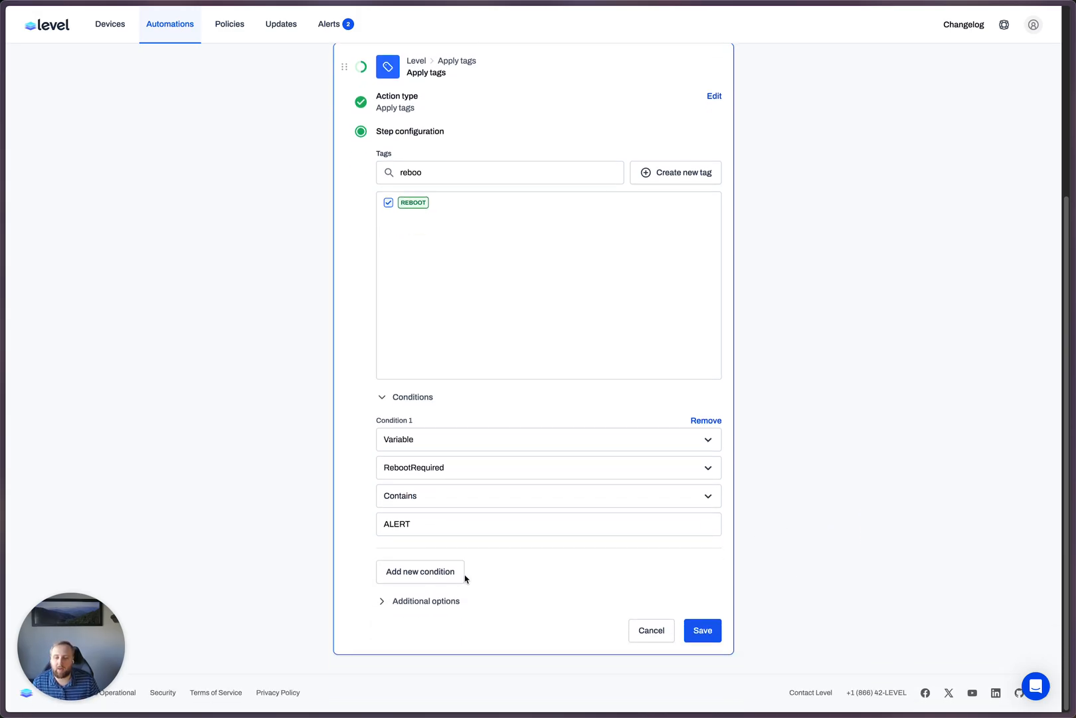
pyautogui.click(408, 604)
pyautogui.click(443, 641)
pyautogui.write('Tag')
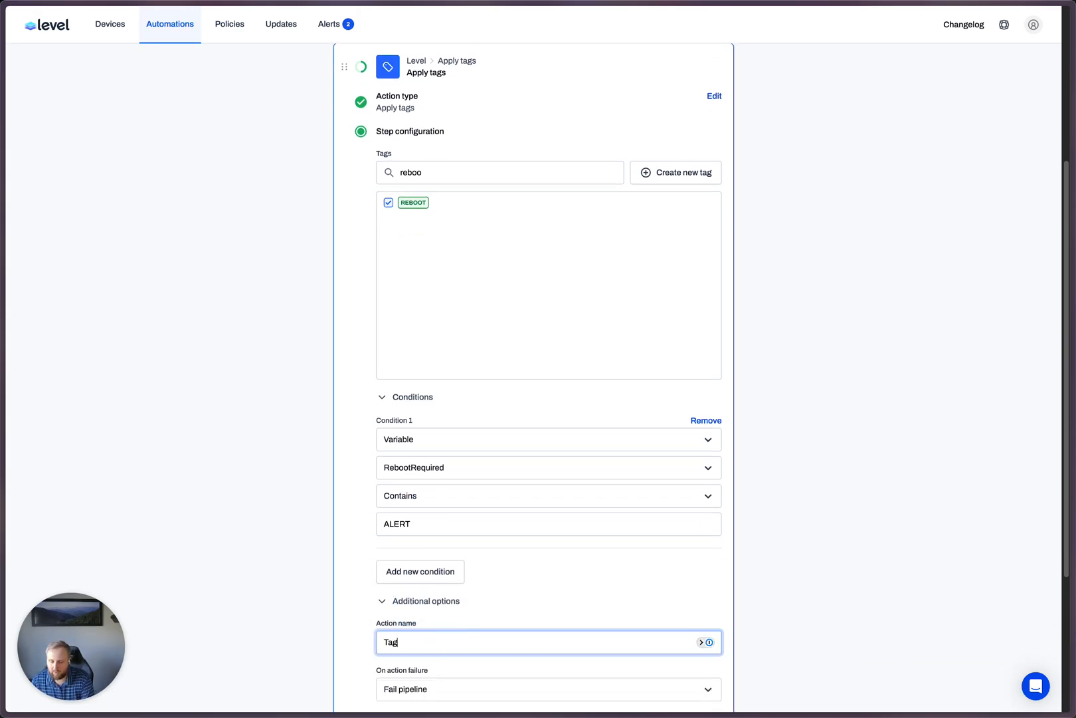
pyautogui.write(' Reboot')
pyautogui.press('Return')
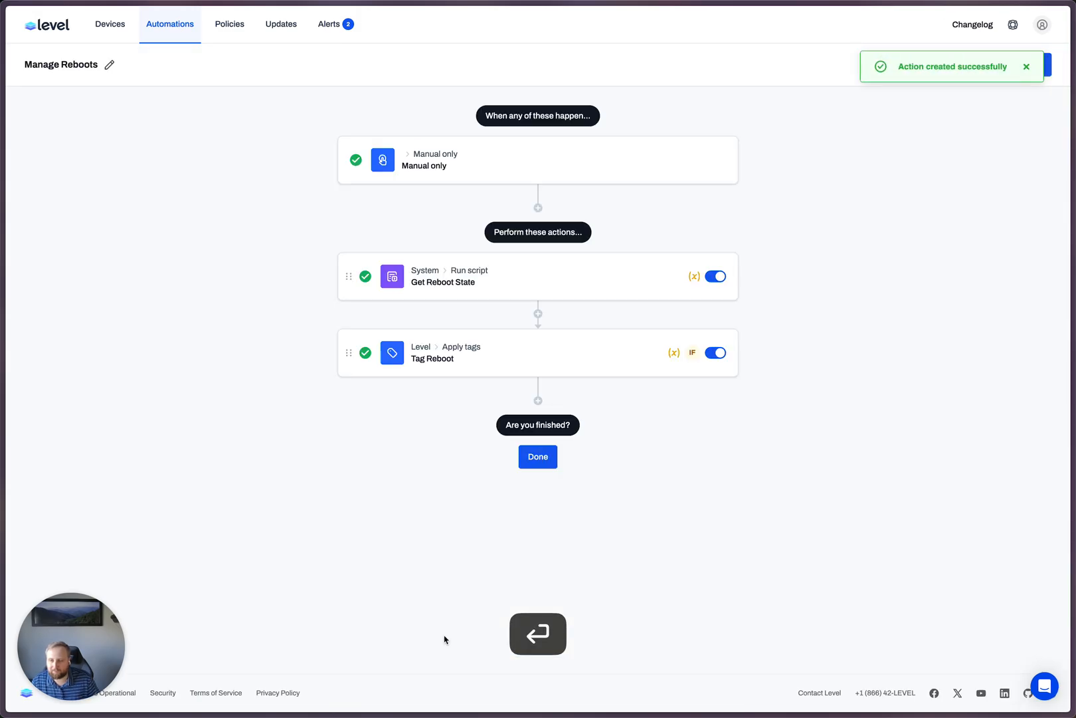
pyautogui.click(539, 456)
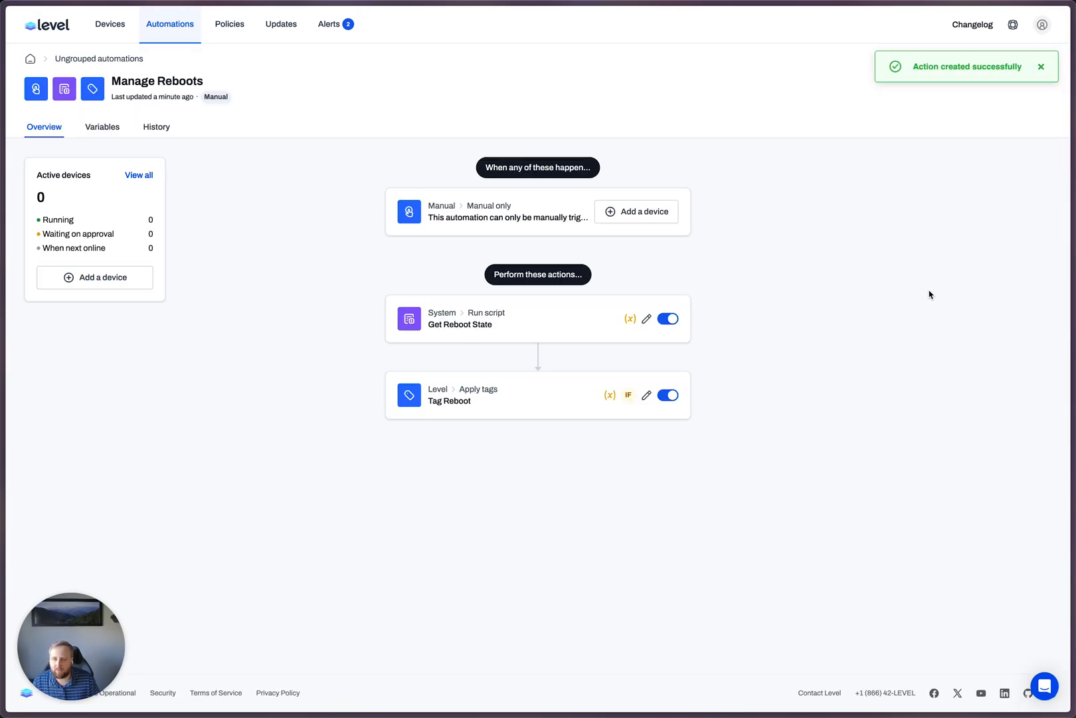
pyautogui.click(1042, 67)
# - Edit the Manage Reboots automation again and add a weekly trigger scheduled for Friday at 8:00 PM
pyautogui.click(962, 66)
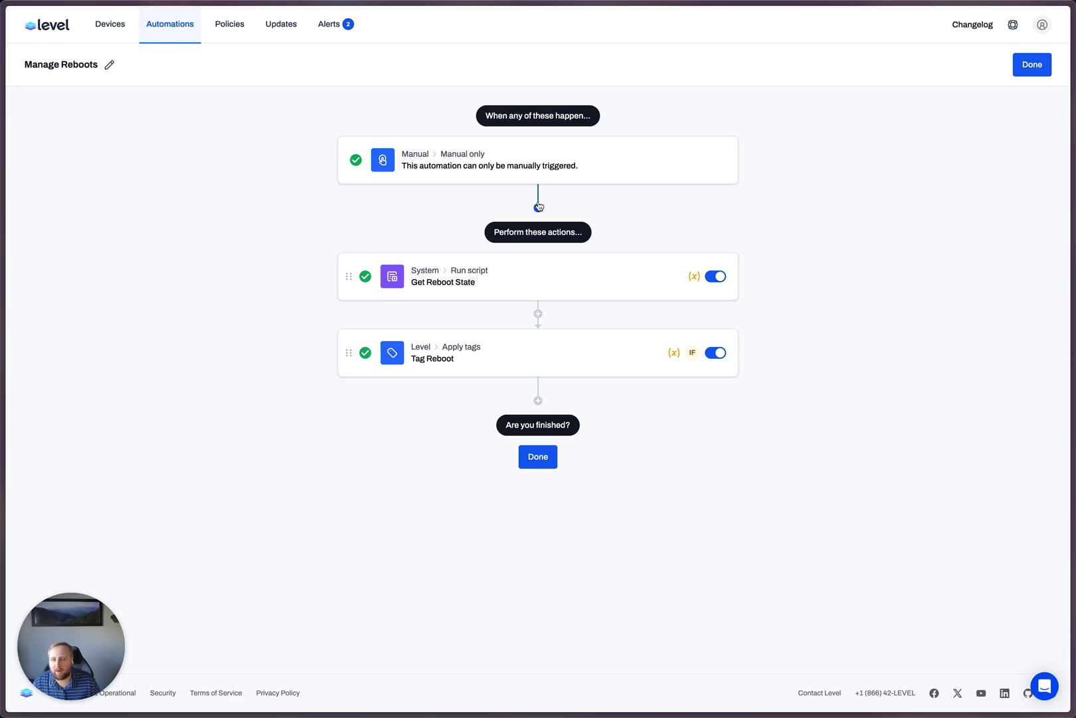
pyautogui.click(538, 207)
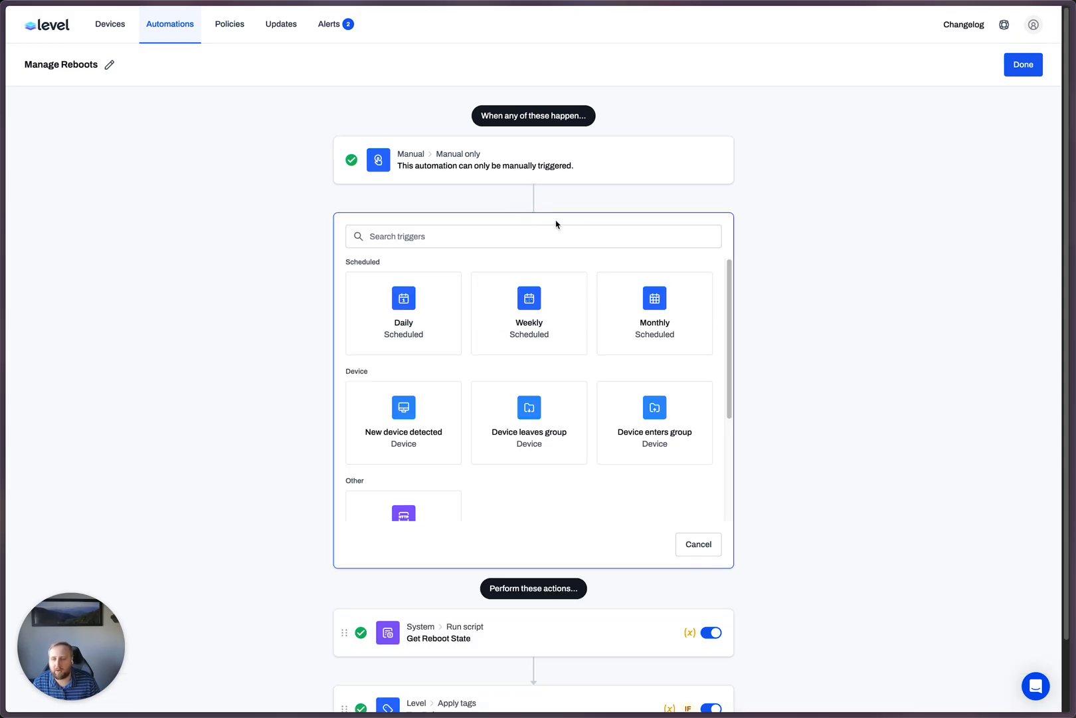
pyautogui.click(540, 314)
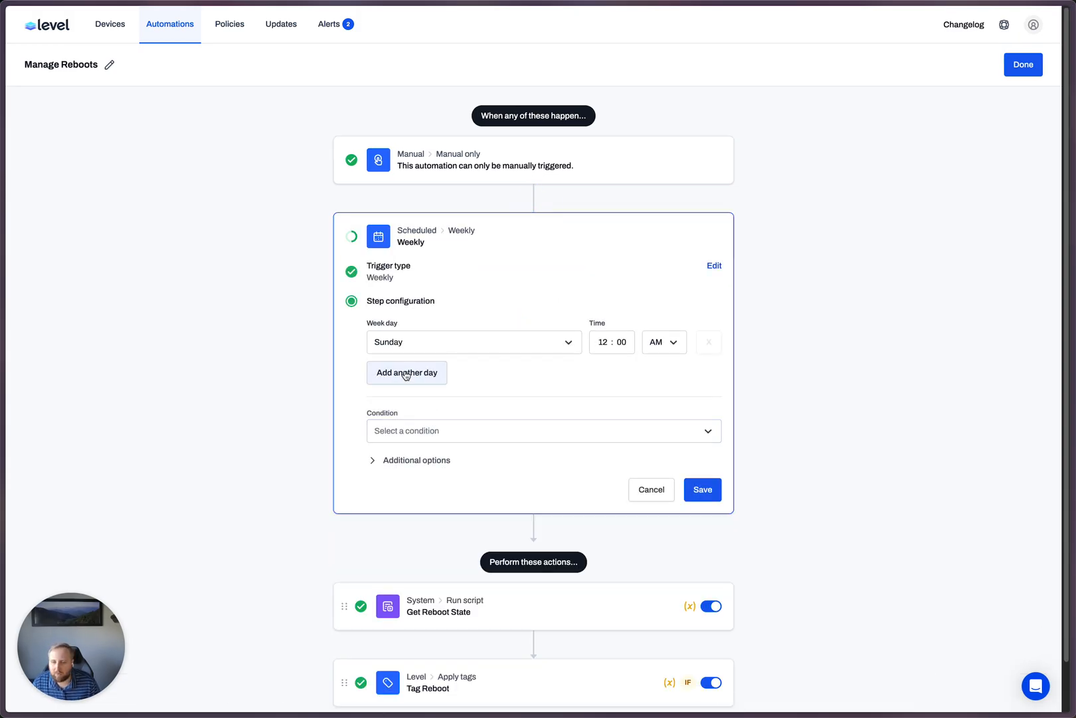
pyautogui.click(484, 348)
pyautogui.click(408, 490)
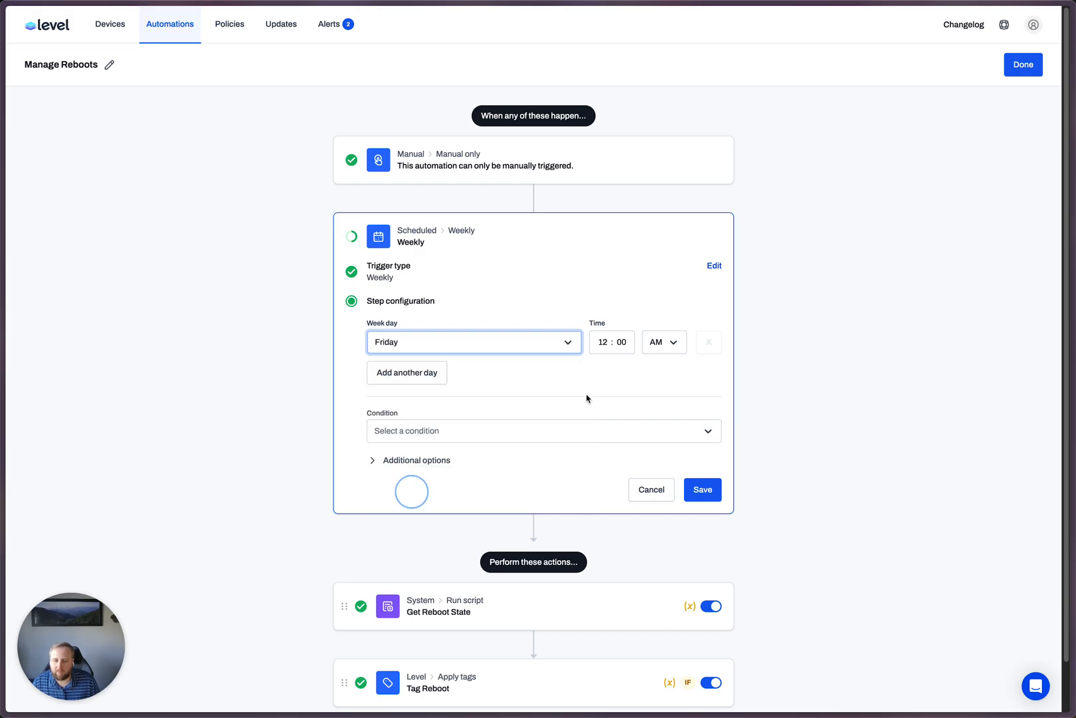
pyautogui.click(605, 340)
pyautogui.press('super+a')
pyautogui.write('8')
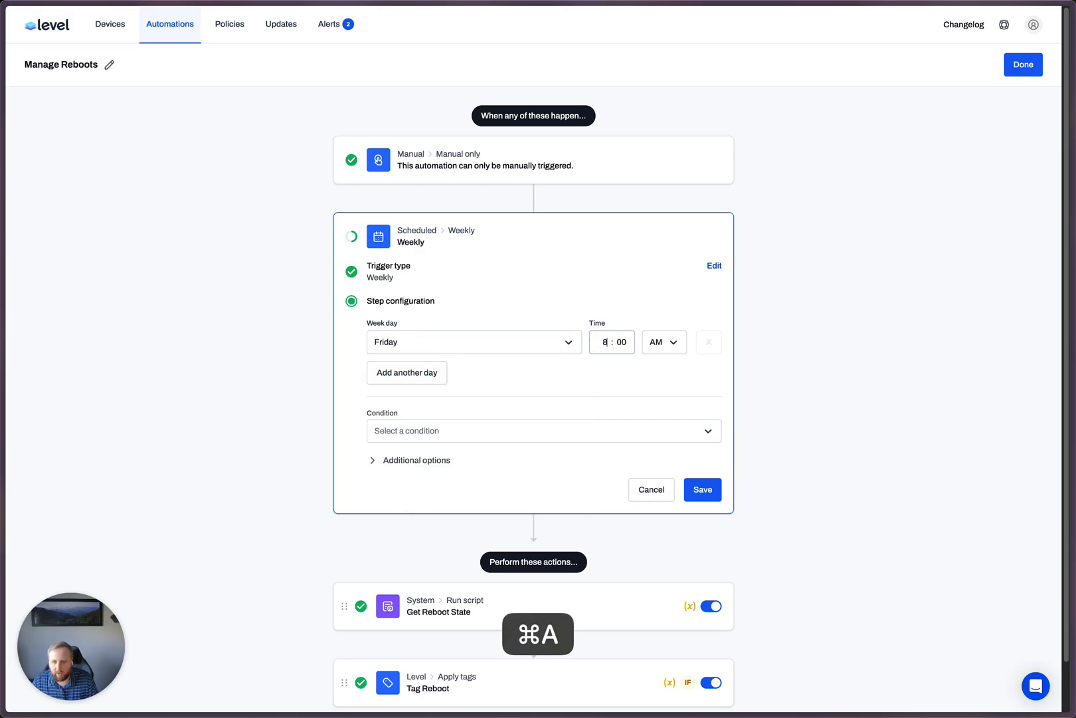
pyautogui.click(664, 342)
pyautogui.click(659, 395)
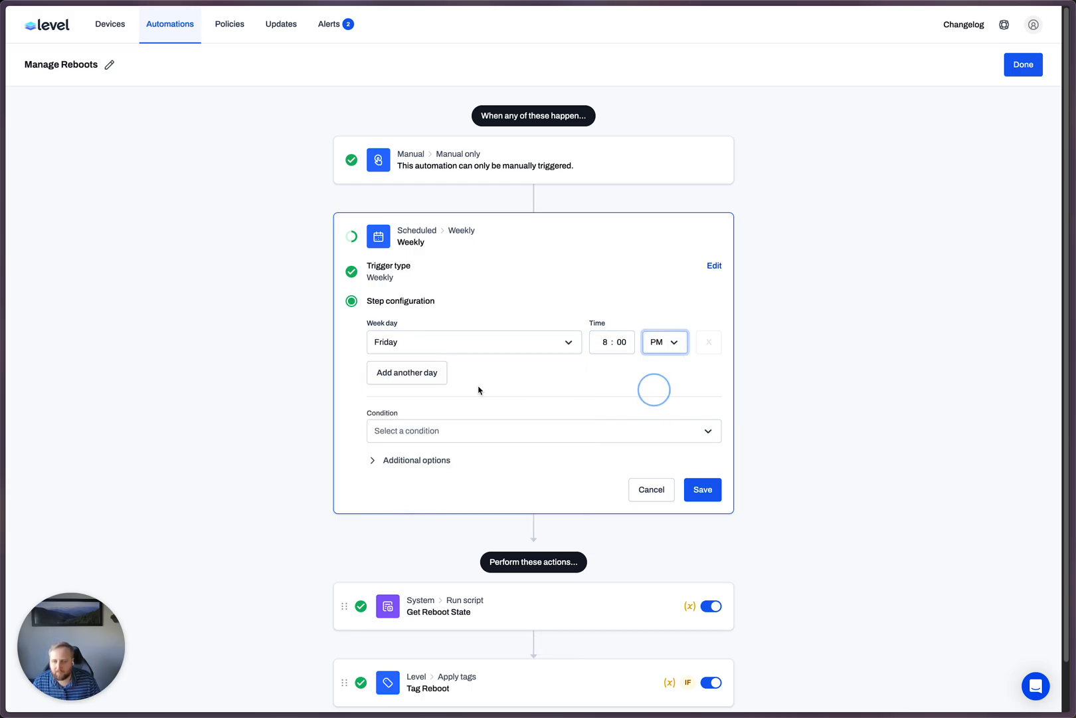
# - Restrict the weekly trigger with the condition Platform equal to Windows
pyautogui.click(438, 430)
pyautogui.click(423, 459)
pyautogui.click(438, 430)
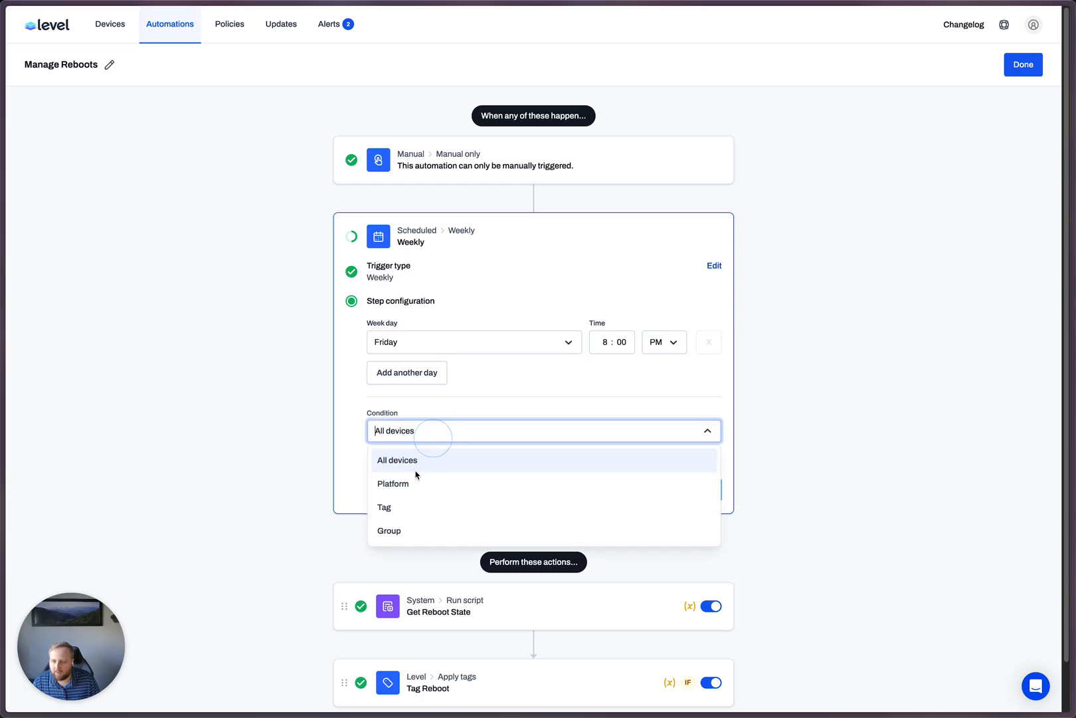
pyautogui.click(416, 481)
pyautogui.click(422, 459)
pyautogui.click(435, 487)
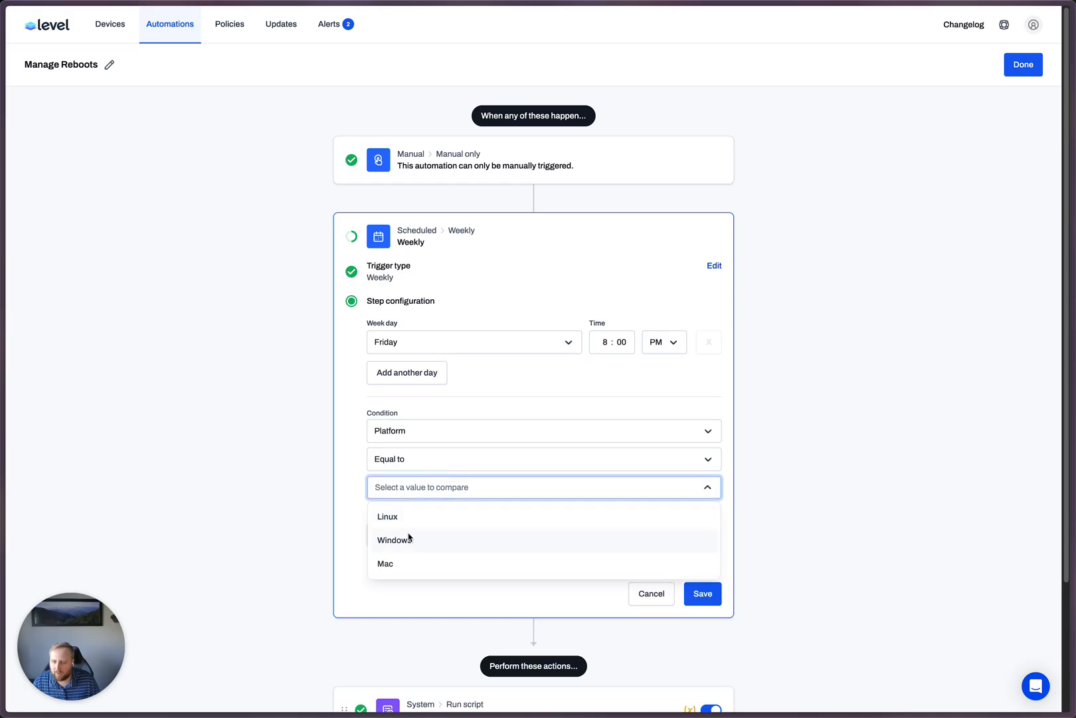
pyautogui.click(408, 539)
# - Name the weekly trigger "Weekly Reboot Check" and save it
pyautogui.click(426, 565)
pyautogui.click(426, 604)
pyautogui.write('Weekly Reboot Check')
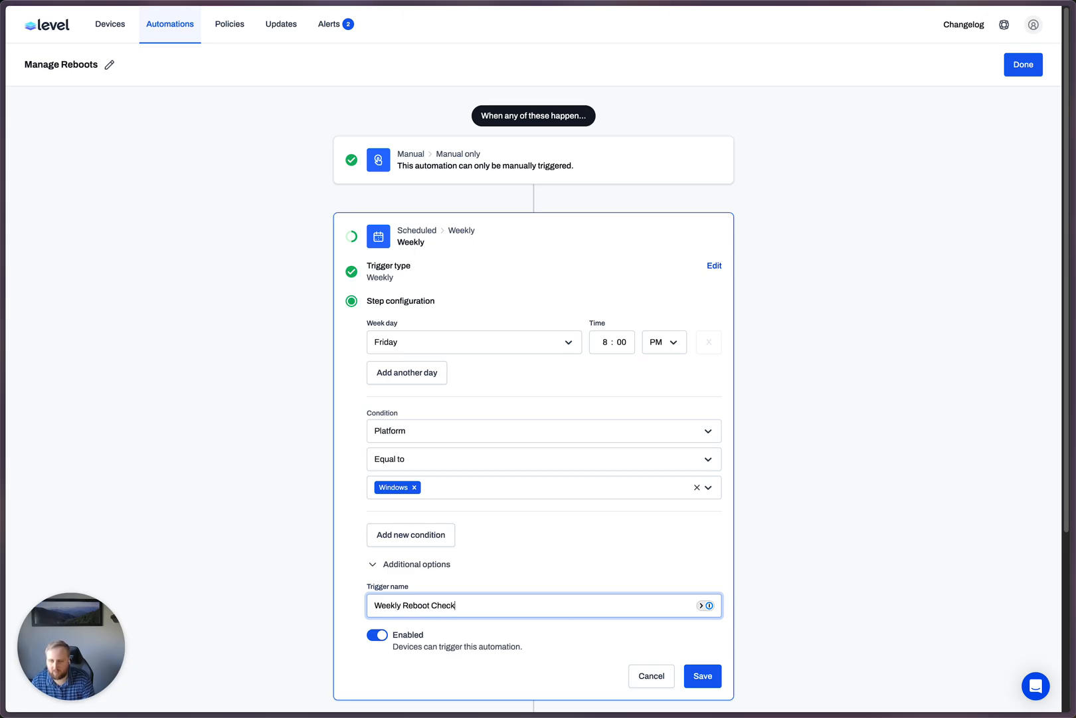
pyautogui.press('Return')
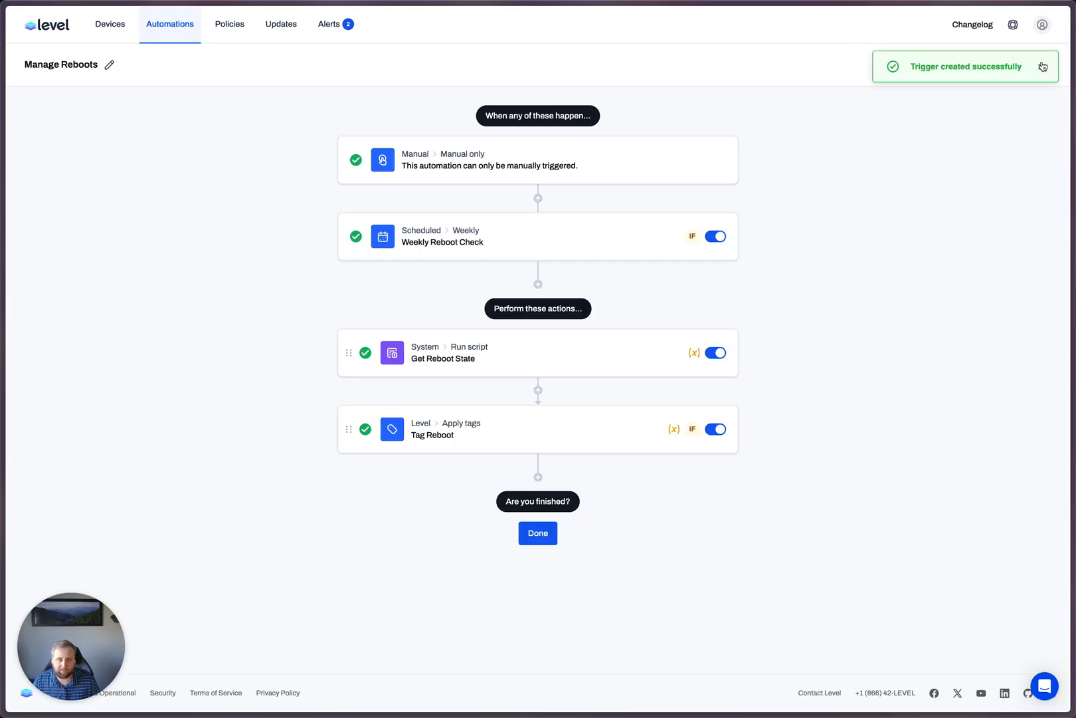
pyautogui.click(1038, 65)
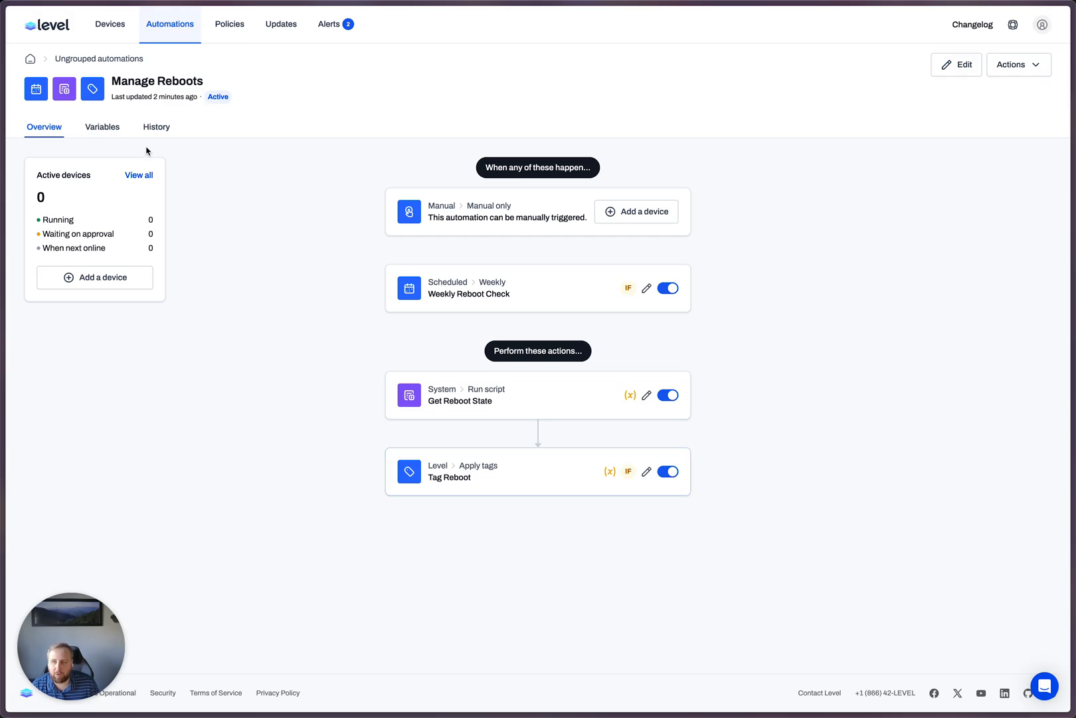
# - Search all automations for "reboot" and open the Ask User To Reboot automation
pyautogui.click(167, 25)
pyautogui.click(384, 172)
pyautogui.press('super+a')
pyautogui.press('BackSpace')
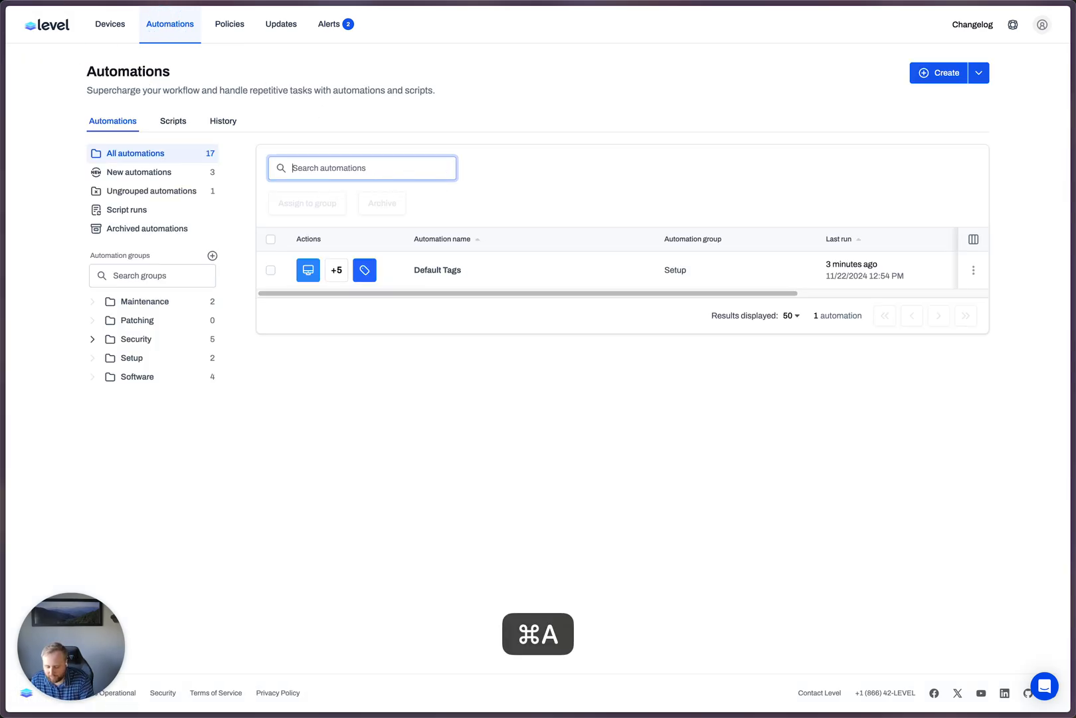
pyautogui.write('reboot')
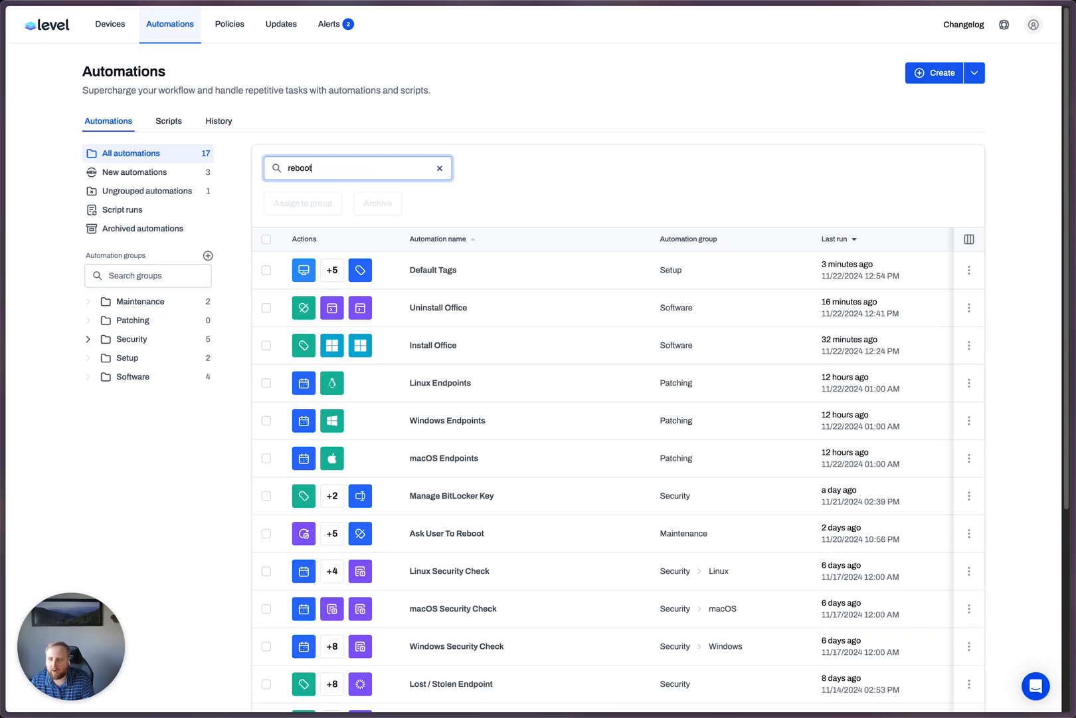
pyautogui.click(442, 271)
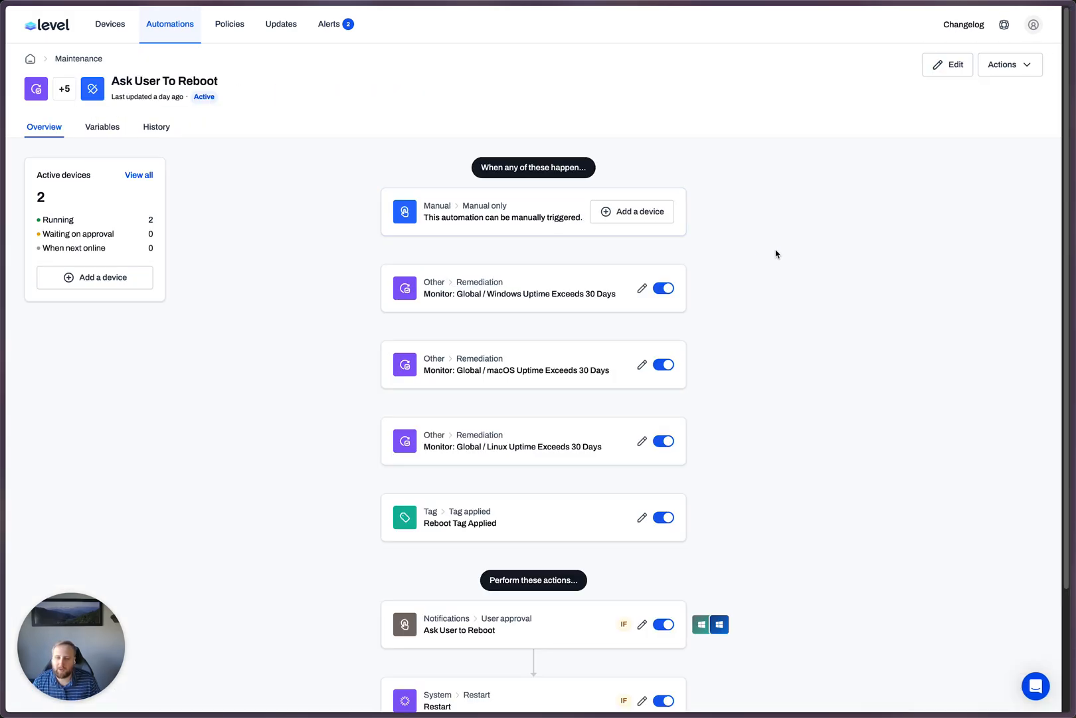
# - Examine the triggers and actions of Ask User To Reboot, including the question in its user approval action, and close that action without changes
pyautogui.scroll(-2, 664, 385)
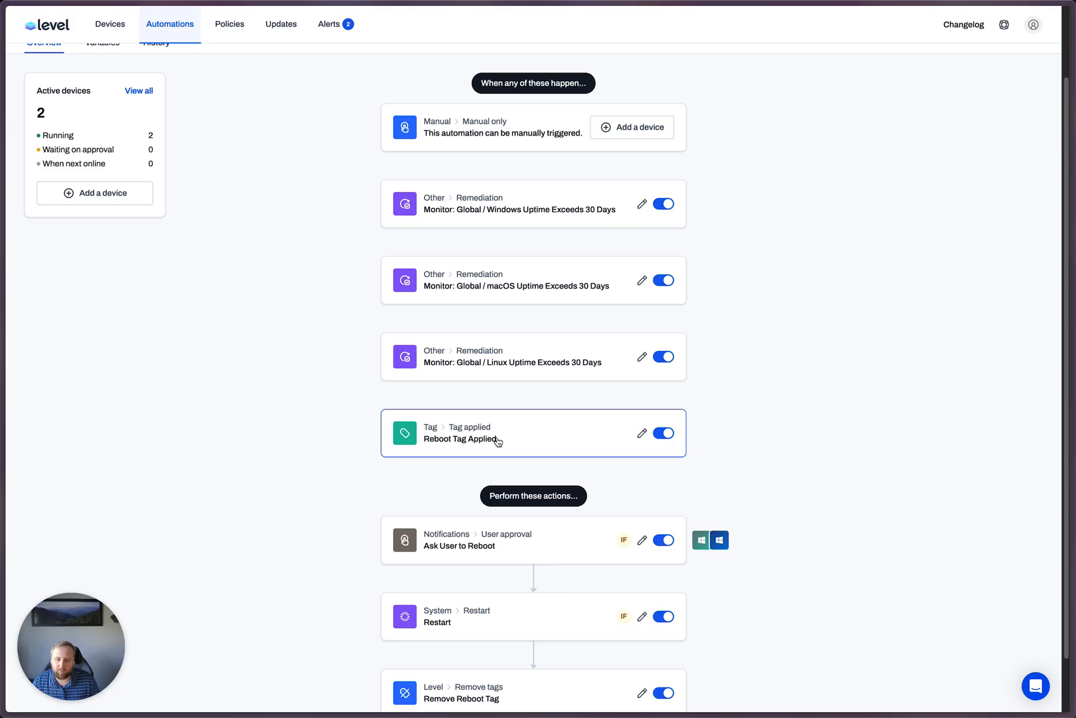
pyautogui.scroll(2, 822, 173)
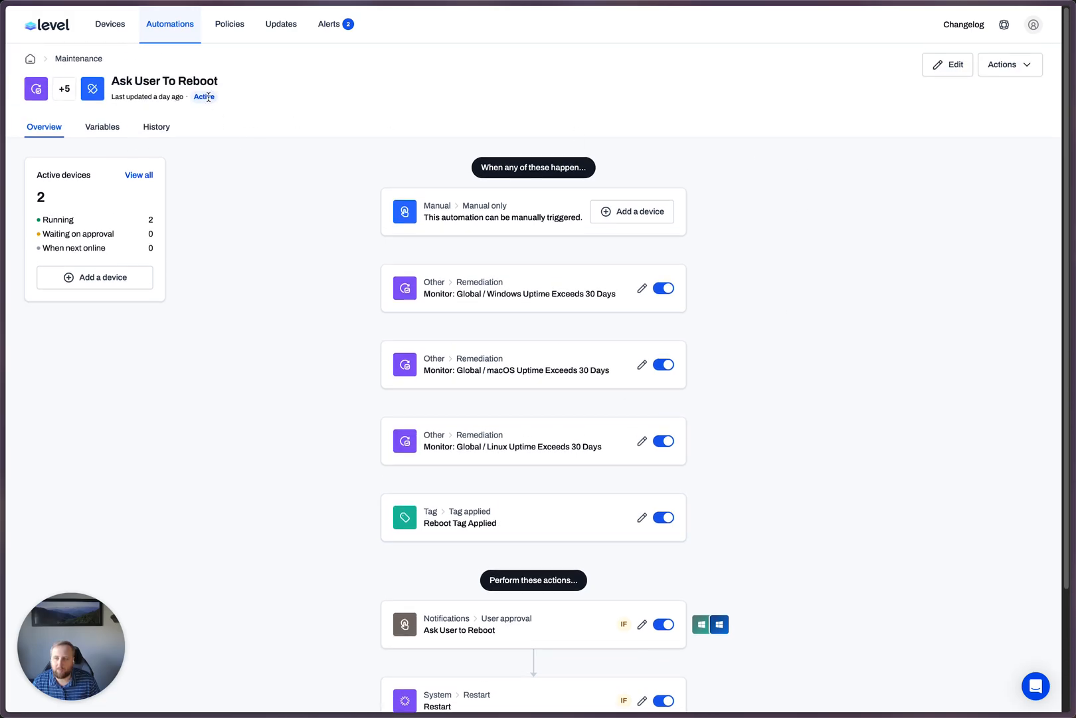
pyautogui.scroll(-3, 819, 341)
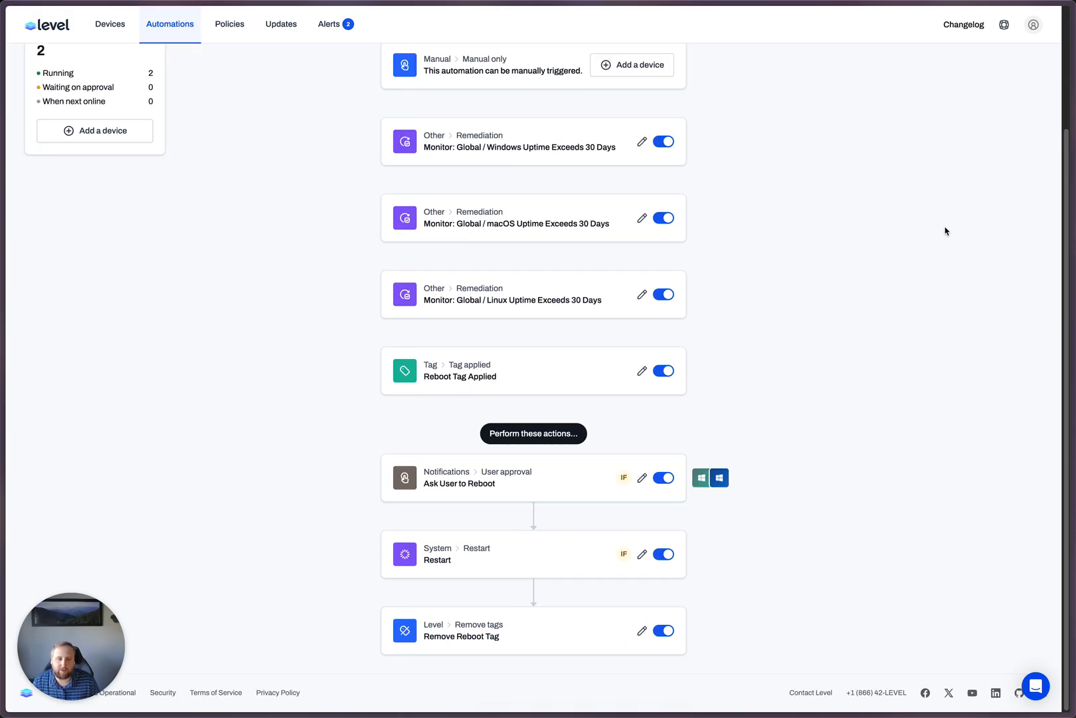
pyautogui.scroll(3, 944, 231)
pyautogui.click(960, 64)
pyautogui.scroll(-3, 565, 343)
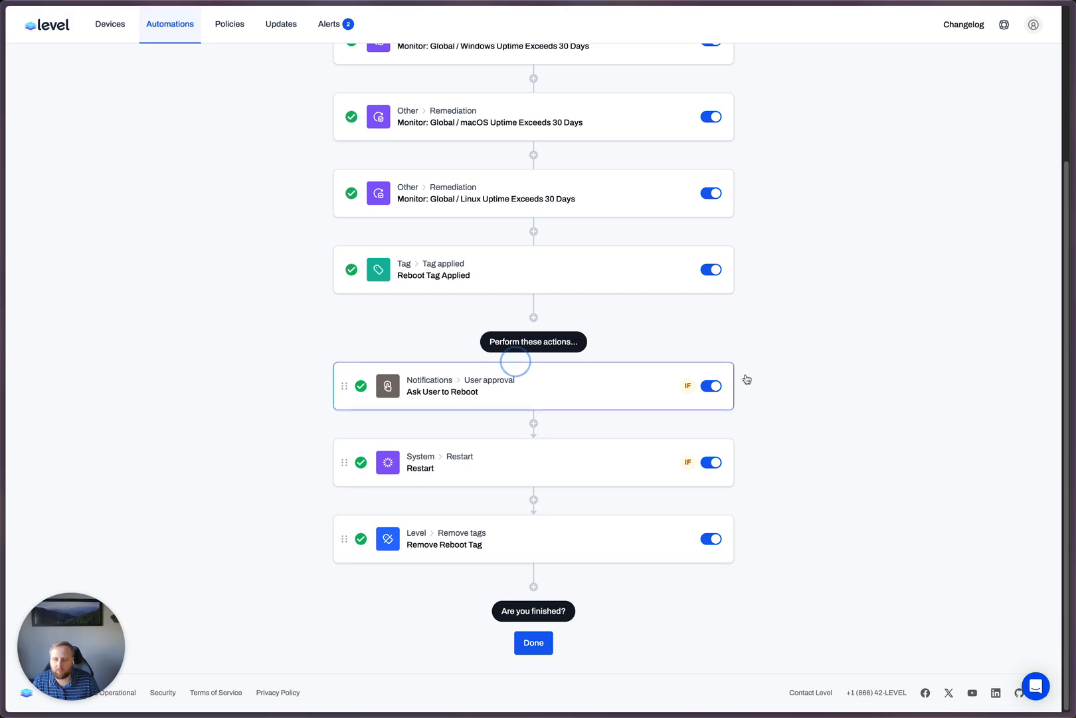
pyautogui.click(586, 408)
pyautogui.moveTo(408, 299); pyautogui.dragTo(334, 274)
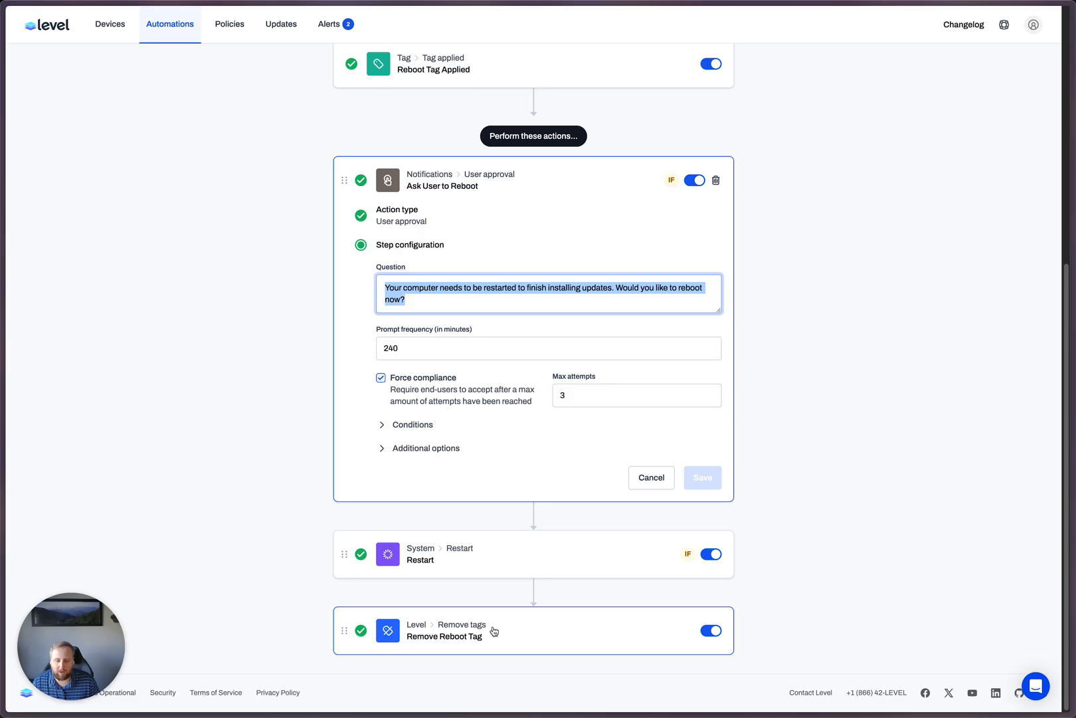
pyautogui.click(649, 476)
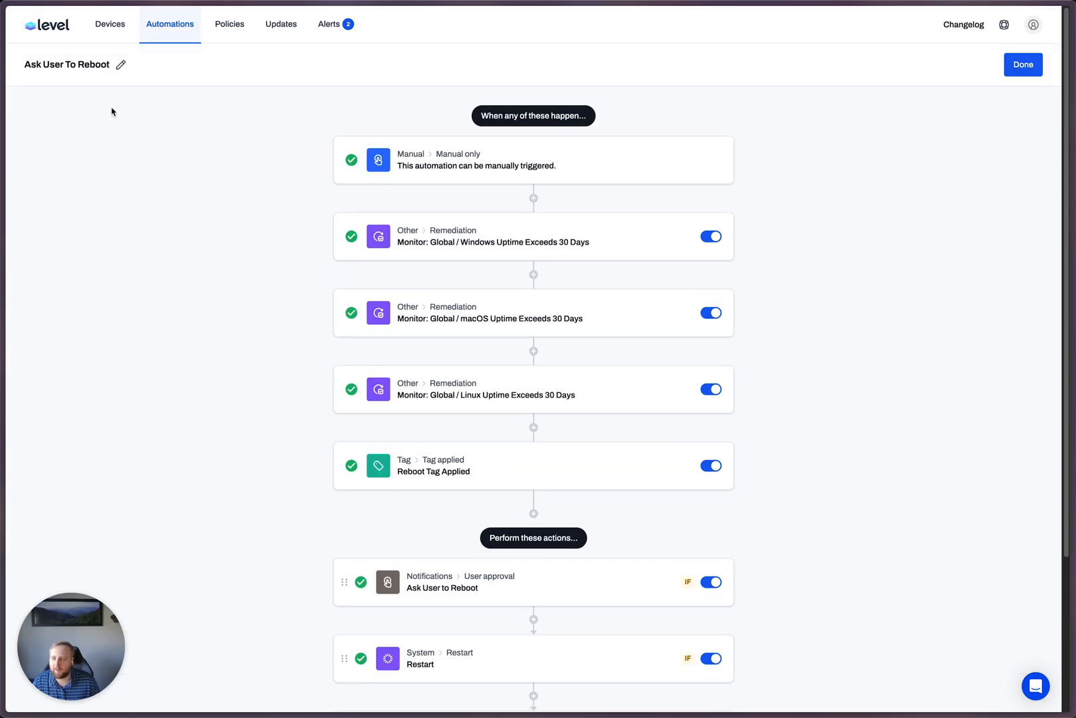
# - Return to the automations search results and open the Manage Reboots automation
pyautogui.press('super+Left')
pyautogui.press('super+Left')
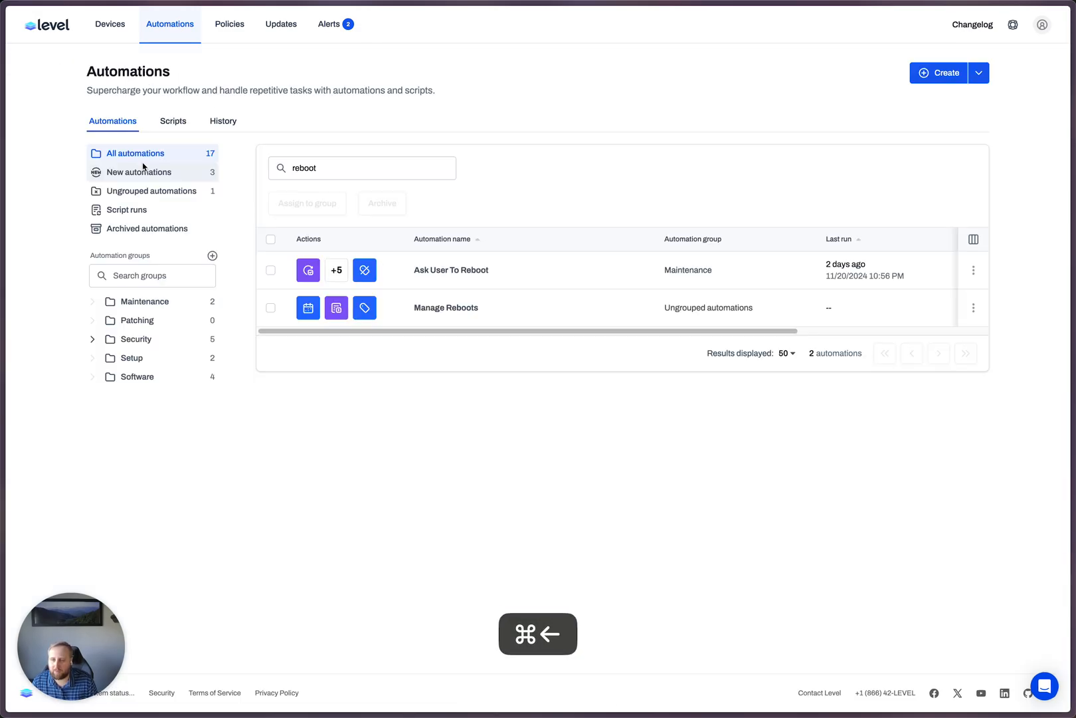
pyautogui.click(449, 308)
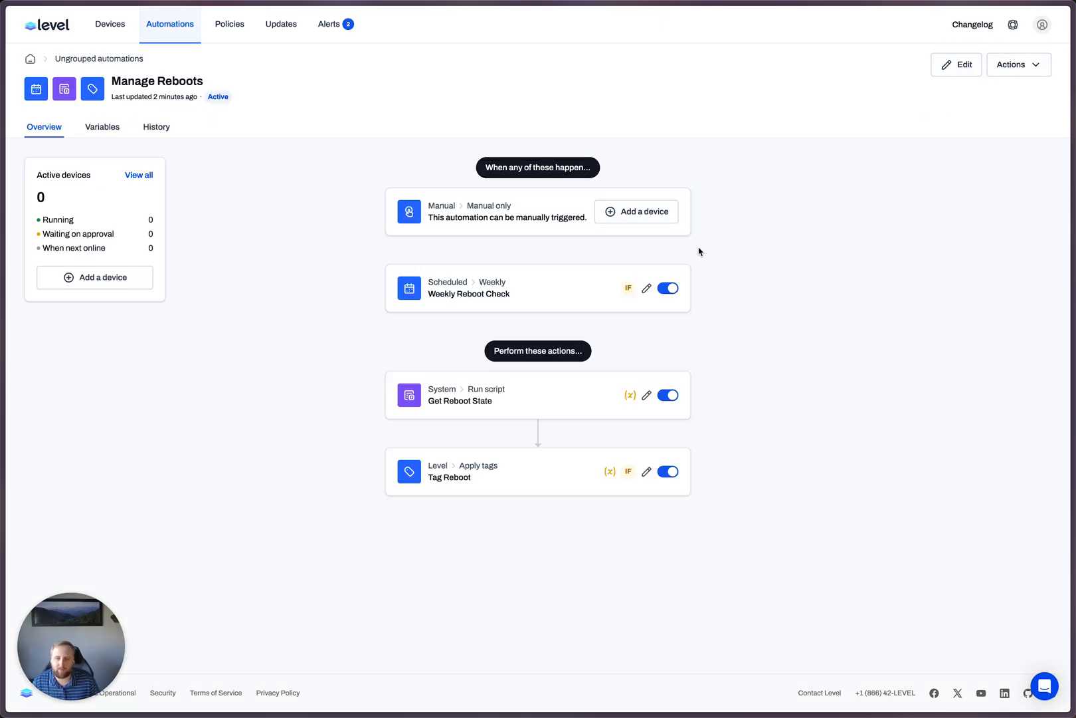
# - Filter the list of all devices by platform to show only Windows devices
pyautogui.click(110, 24)
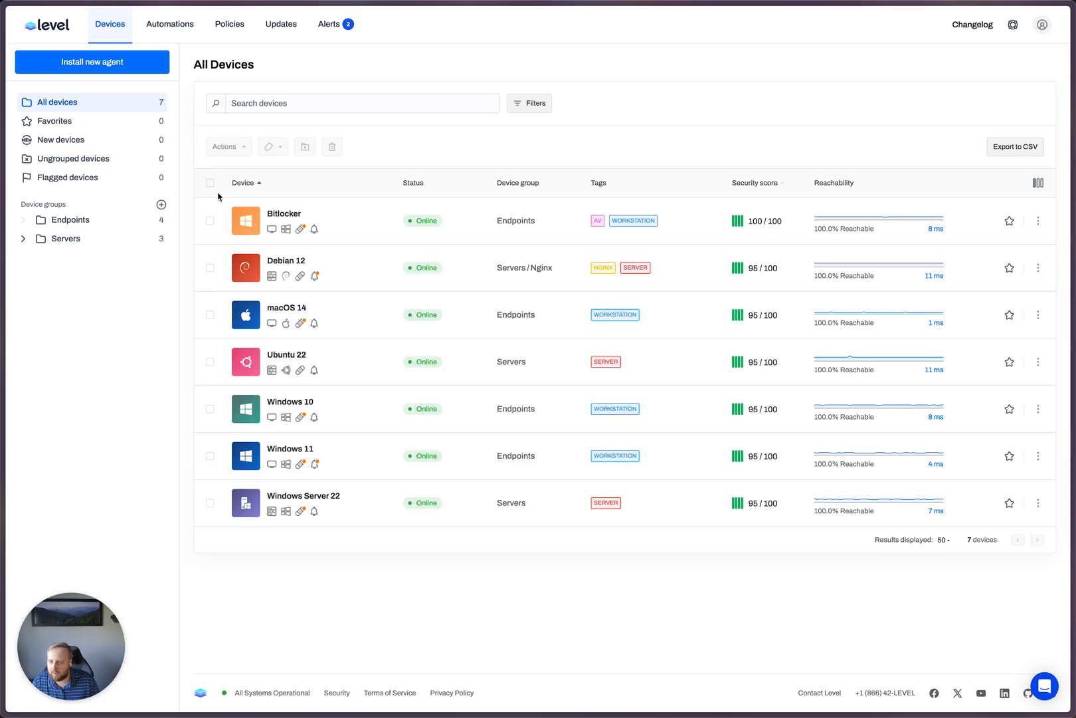
pyautogui.click(547, 105)
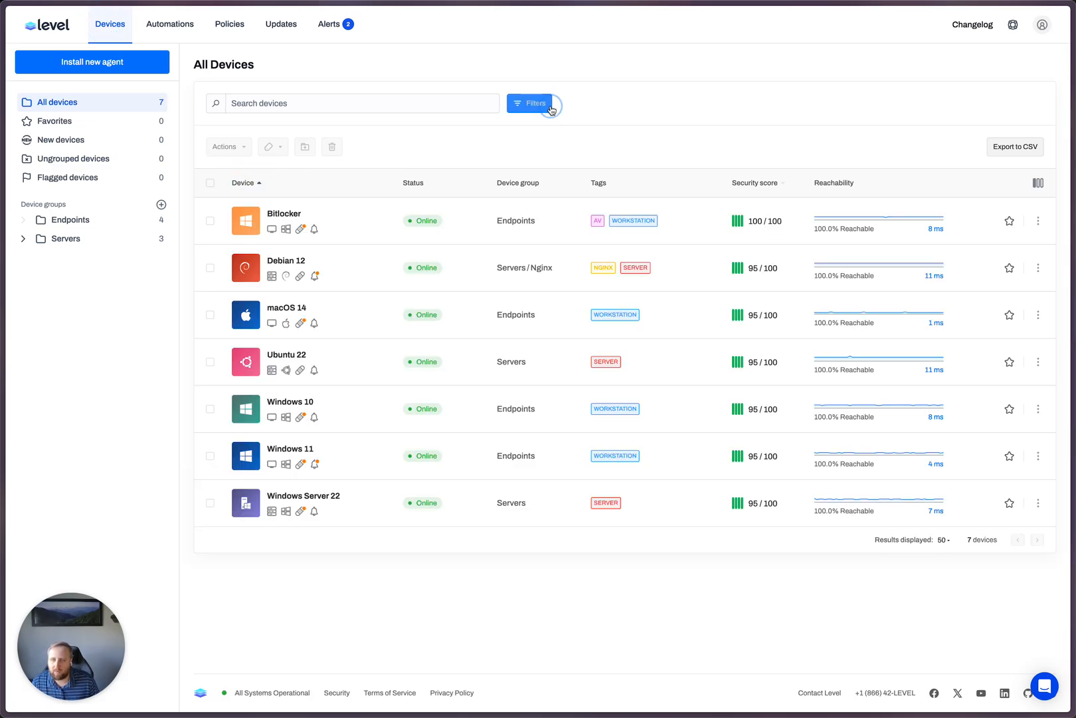
pyautogui.click(546, 125)
pyautogui.click(296, 154)
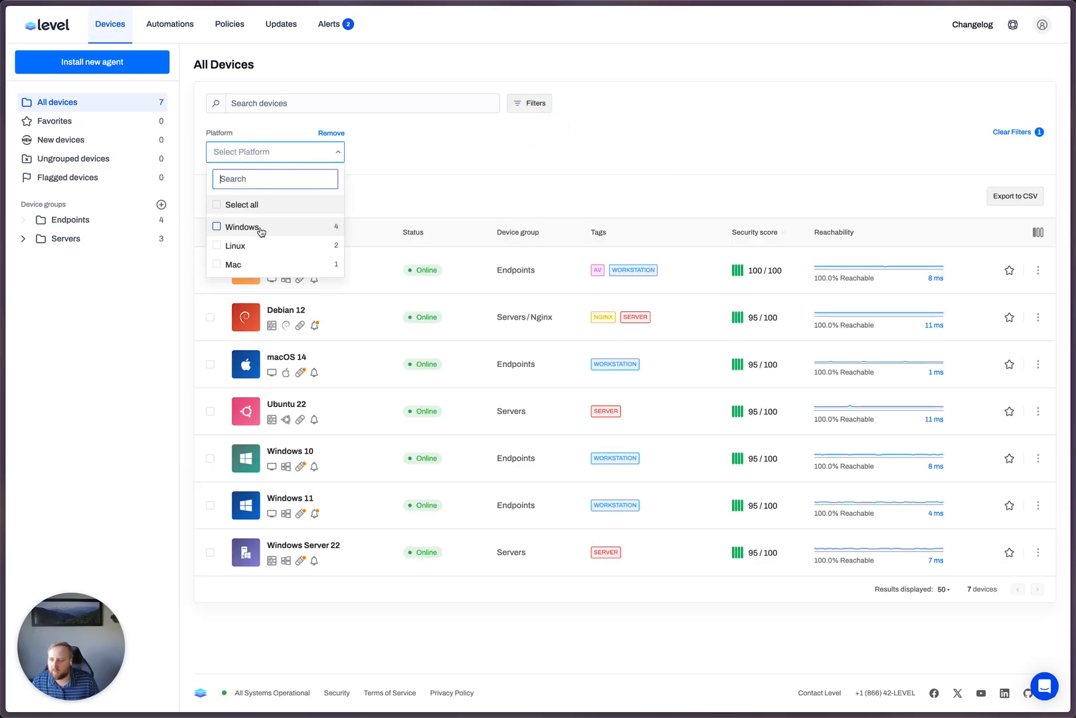
pyautogui.click(259, 230)
pyautogui.click(472, 172)
# - Run the Manage Reboots automation on all the filtered Windows devices
pyautogui.click(210, 232)
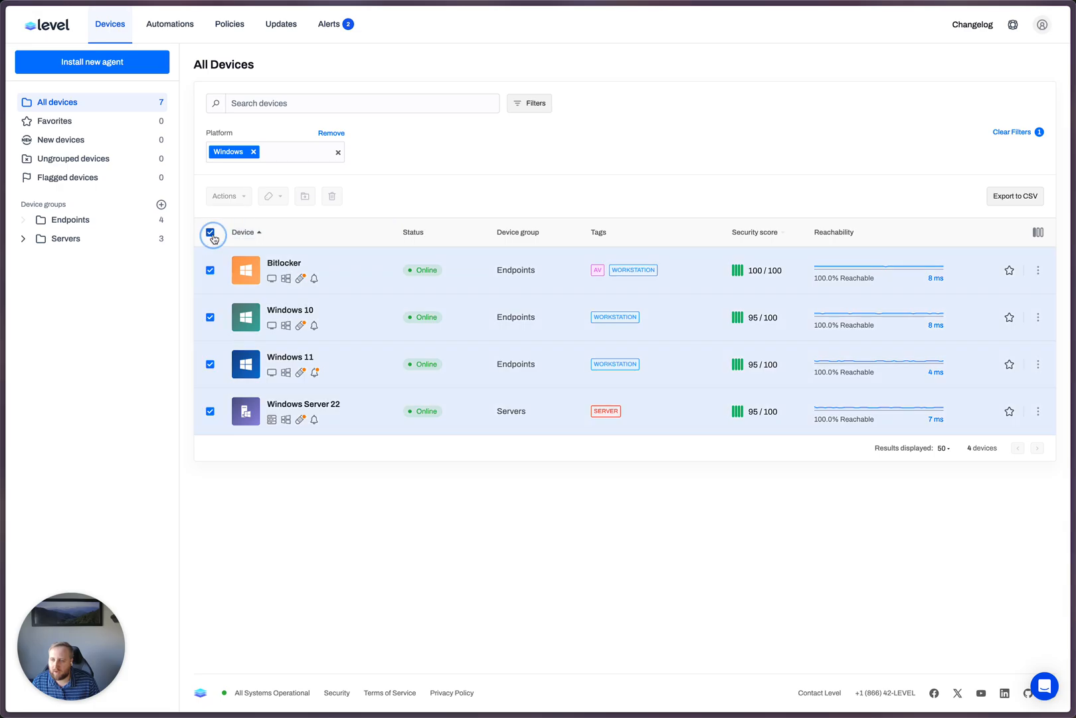
pyautogui.click(233, 203)
pyautogui.click(259, 263)
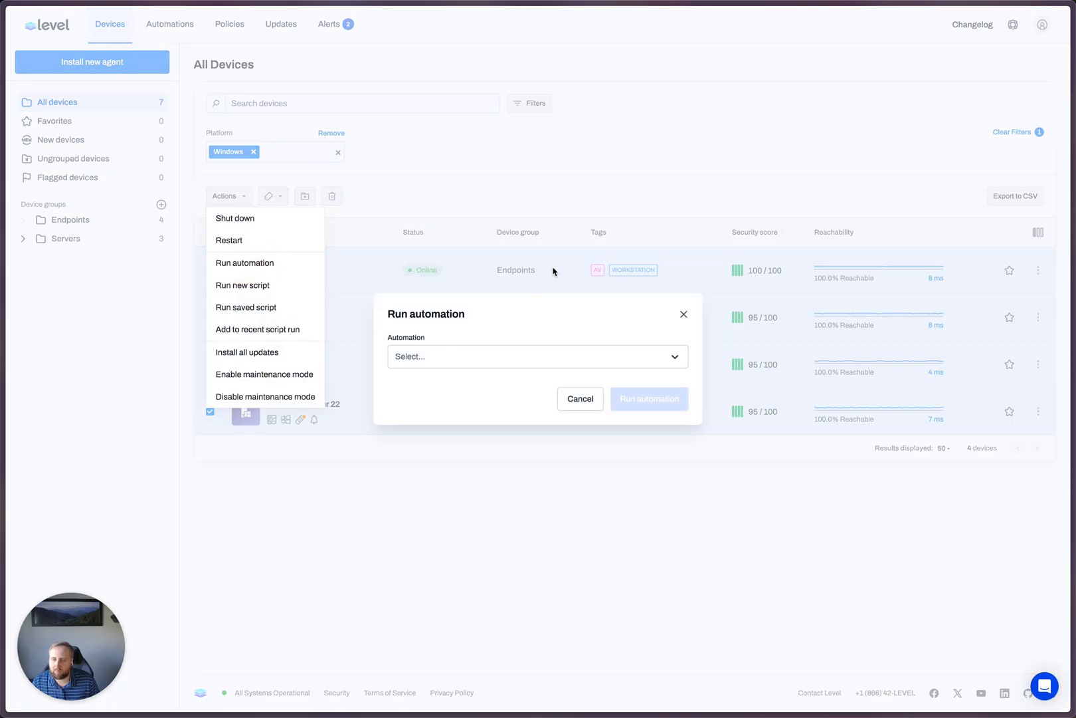
pyautogui.click(490, 357)
pyautogui.write('reb')
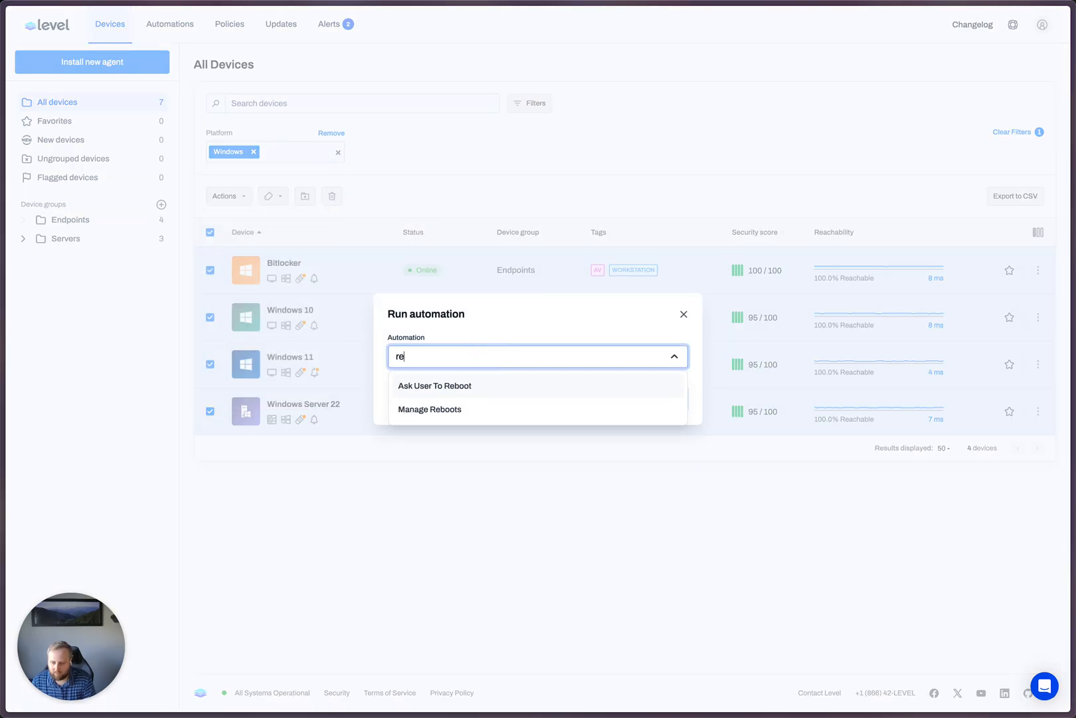
pyautogui.click(470, 413)
pyautogui.click(659, 403)
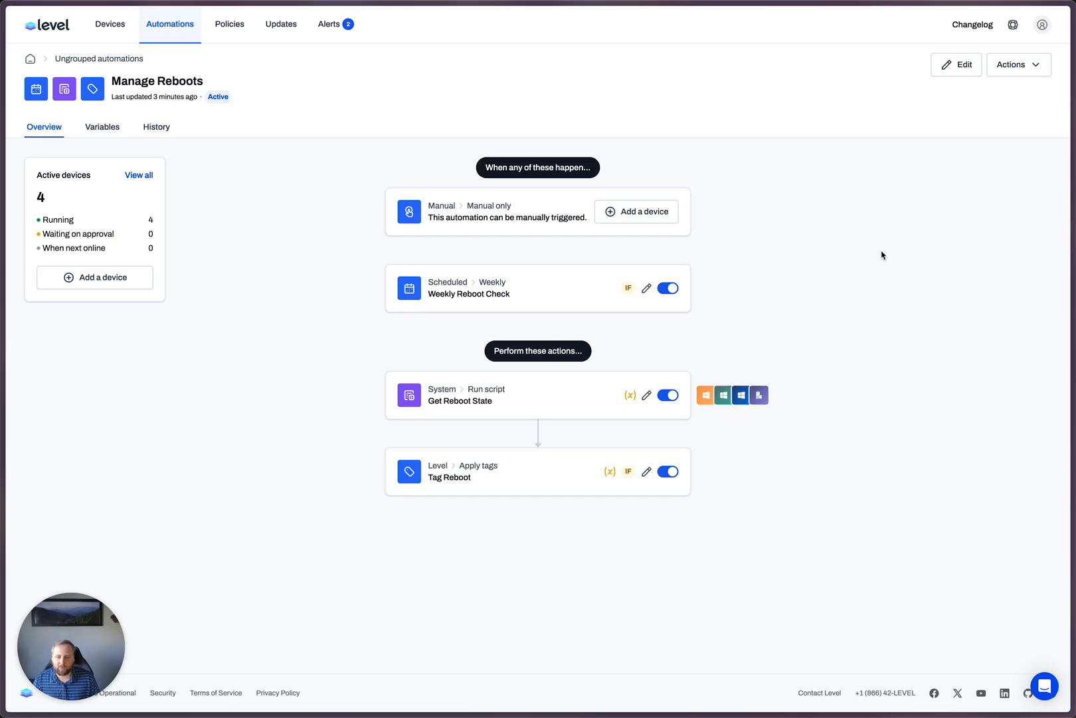
# - Examine the Bitlocker device's Manage Reboots run, reading the output of its Get Reboot State and Tag Reboot actions
pyautogui.click(706, 395)
pyautogui.click(809, 278)
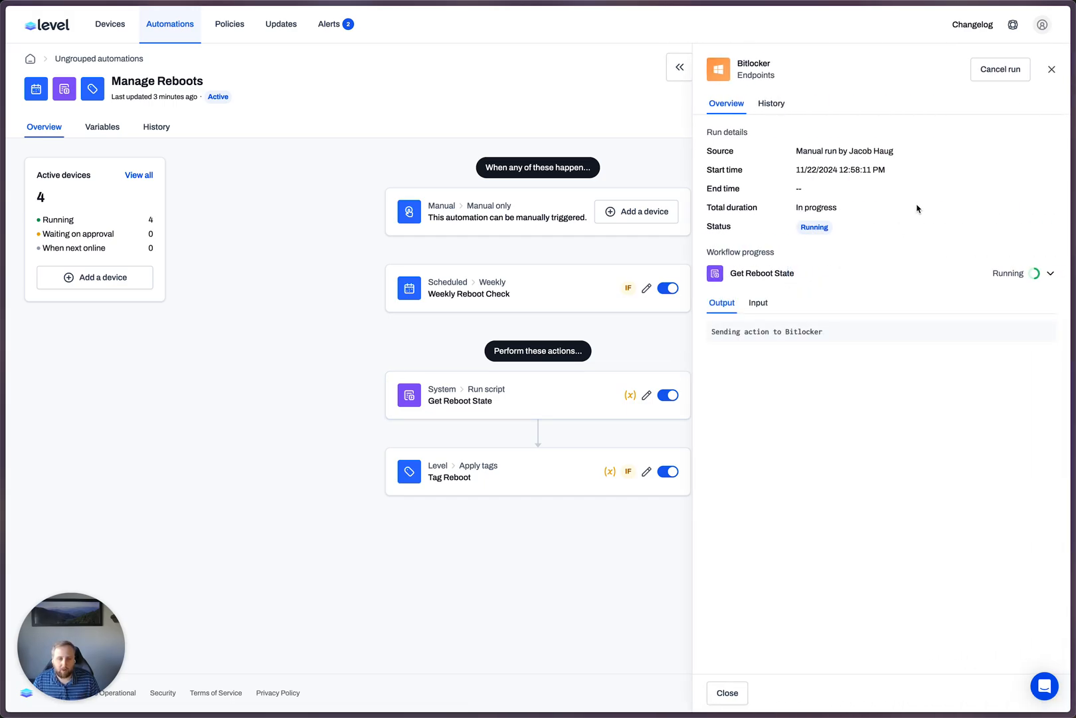
pyautogui.click(1053, 71)
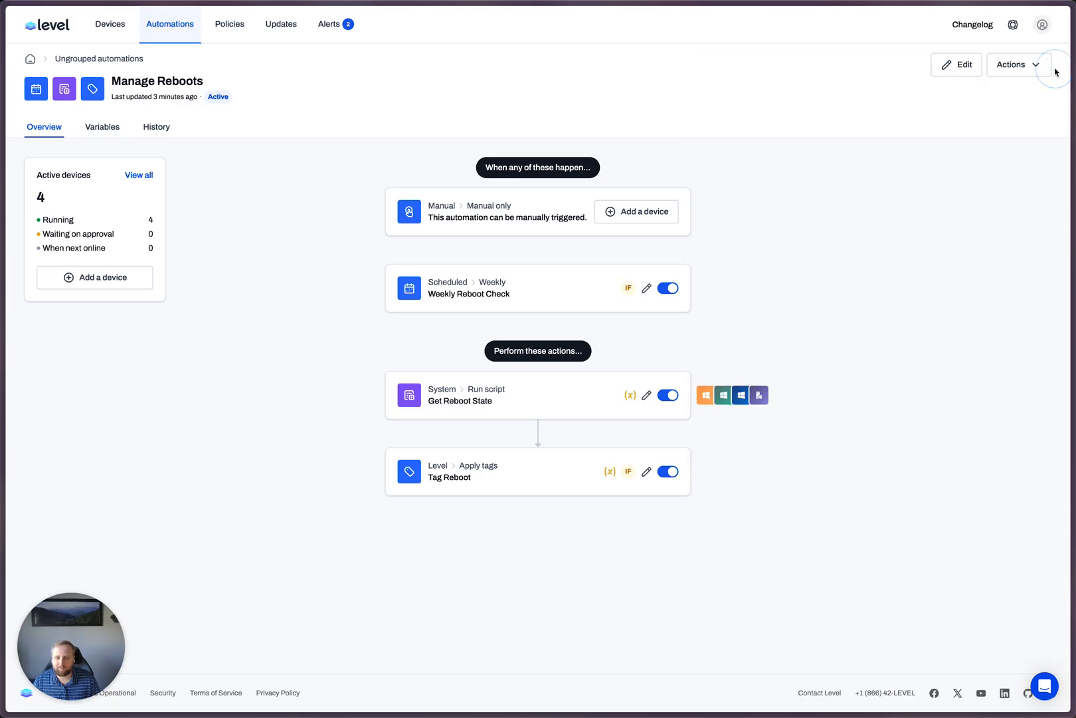
pyautogui.click(706, 395)
pyautogui.click(805, 279)
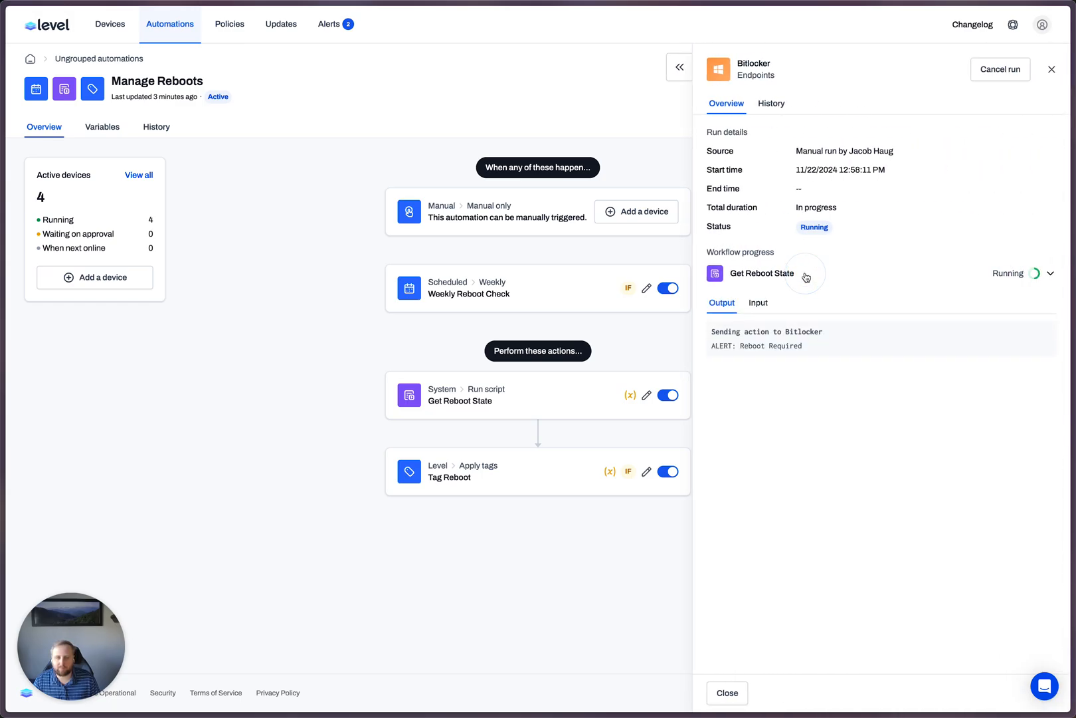
pyautogui.doubleClick(752, 346)
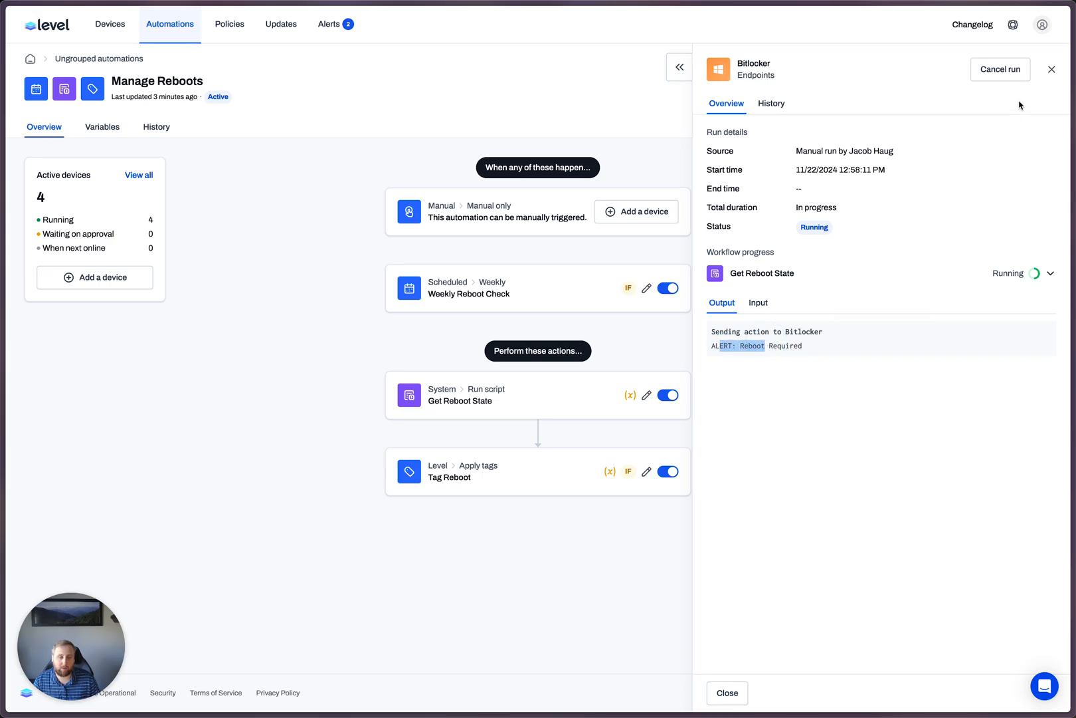
pyautogui.click(1052, 70)
pyautogui.click(1050, 66)
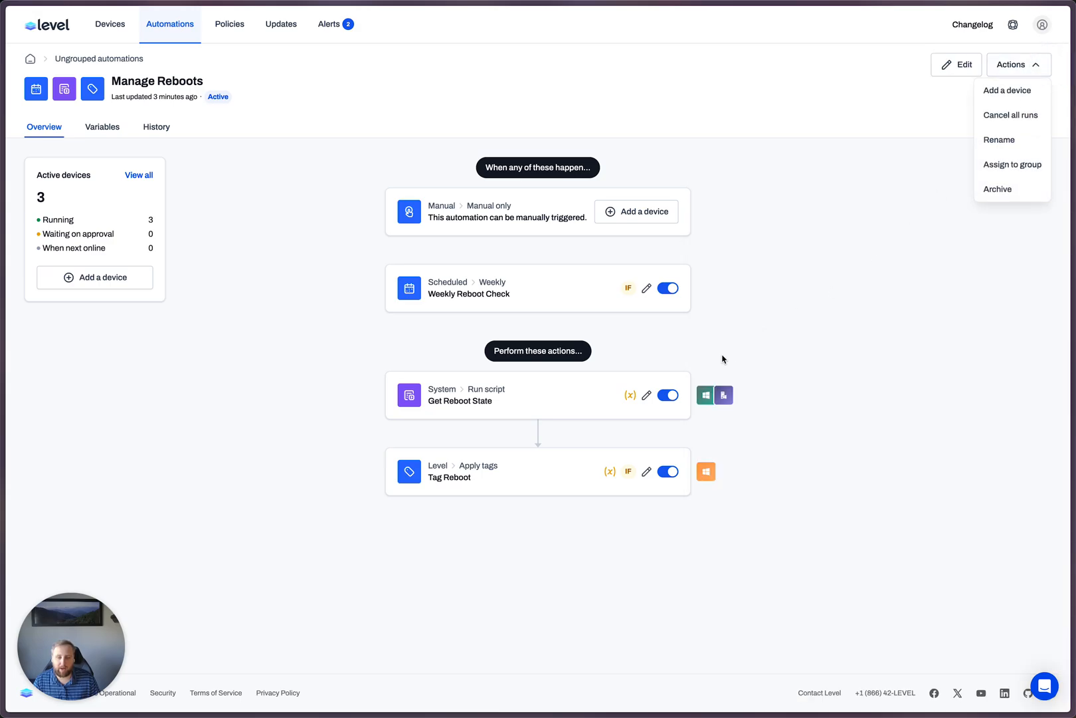
pyautogui.click(706, 471)
pyautogui.click(777, 299)
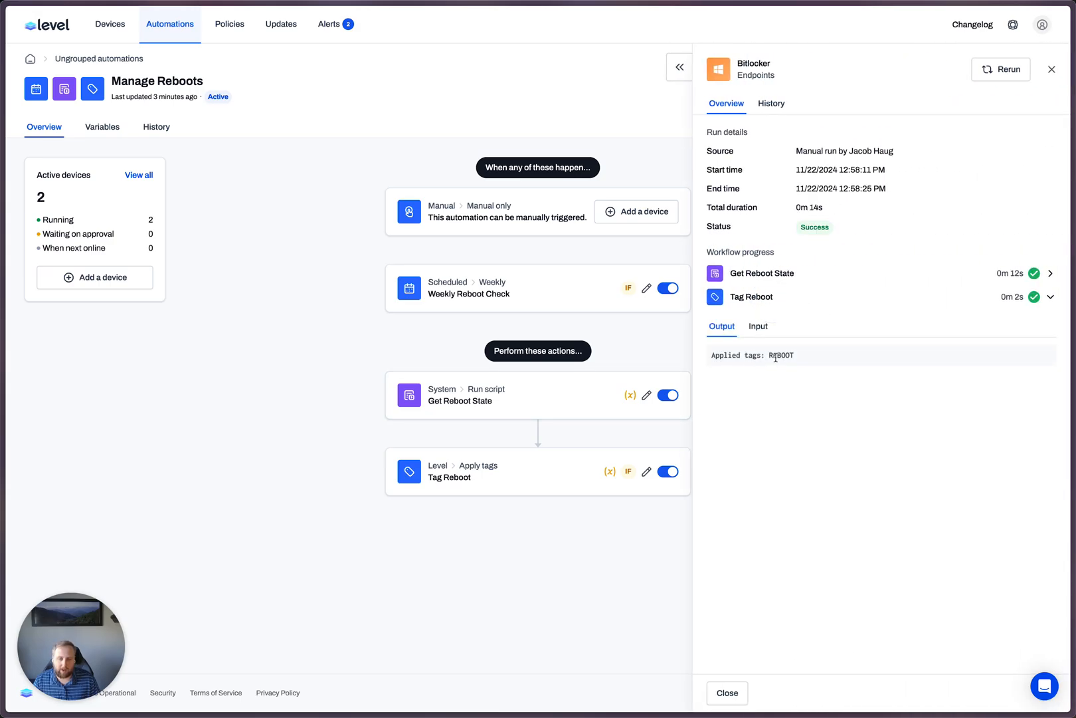
# - Open the Ask User To Reboot automation and check which devices are waiting at its user approval action
pyautogui.click(153, 24)
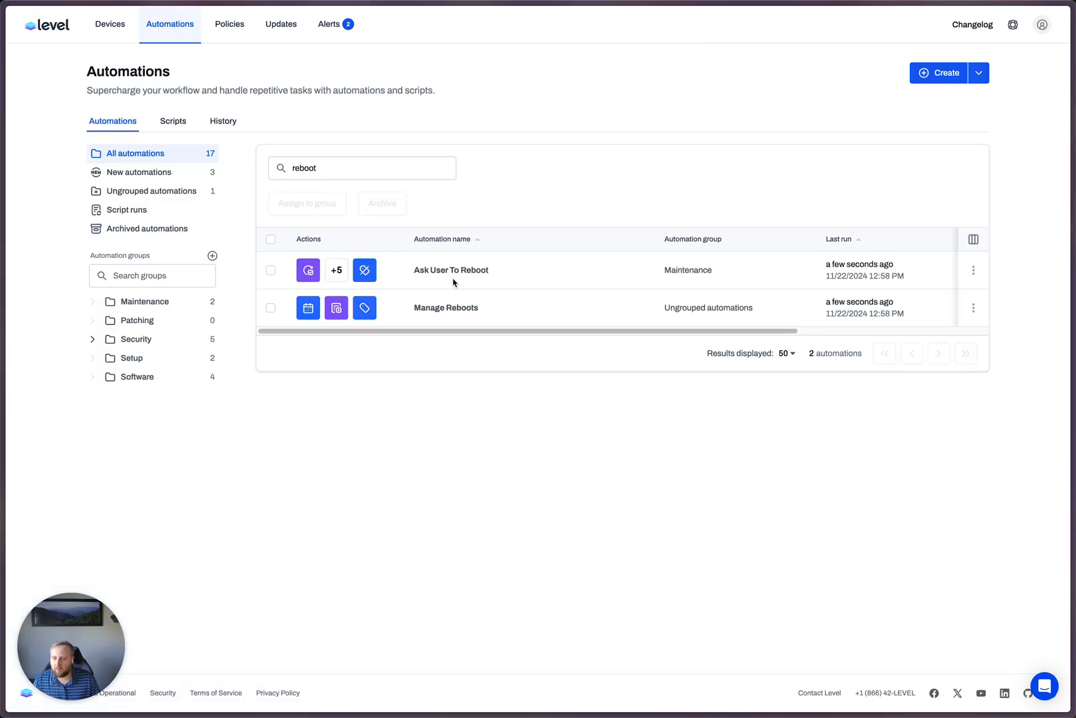
pyautogui.click(449, 274)
pyautogui.scroll(-1, 844, 505)
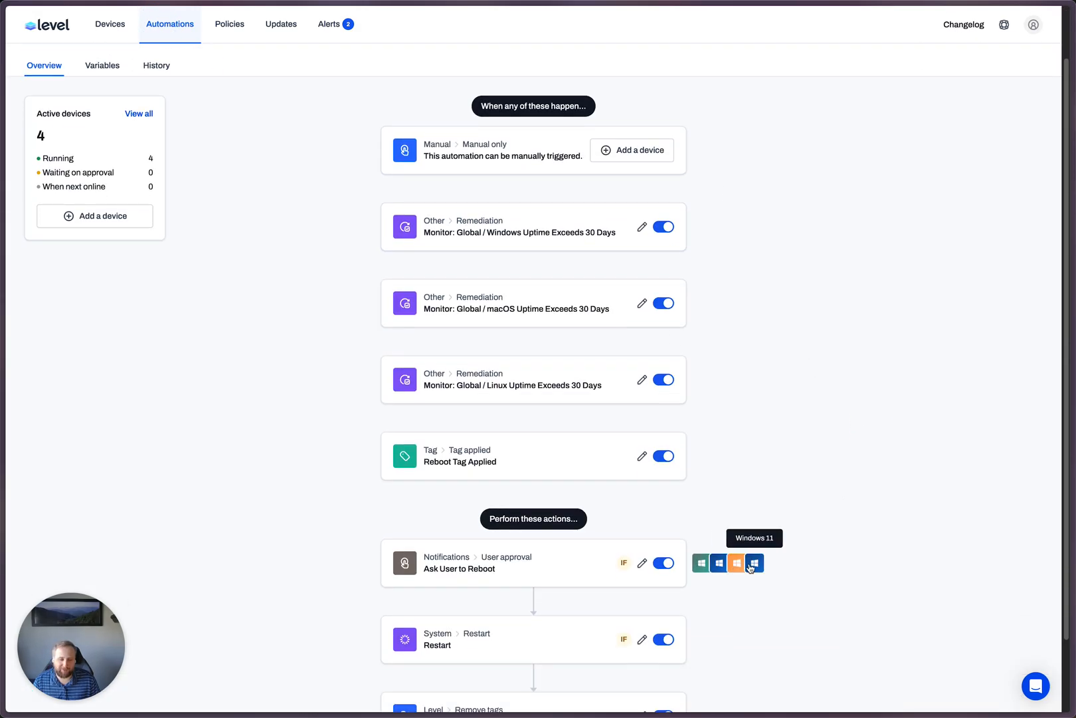
pyautogui.scroll(1, 108, 114)
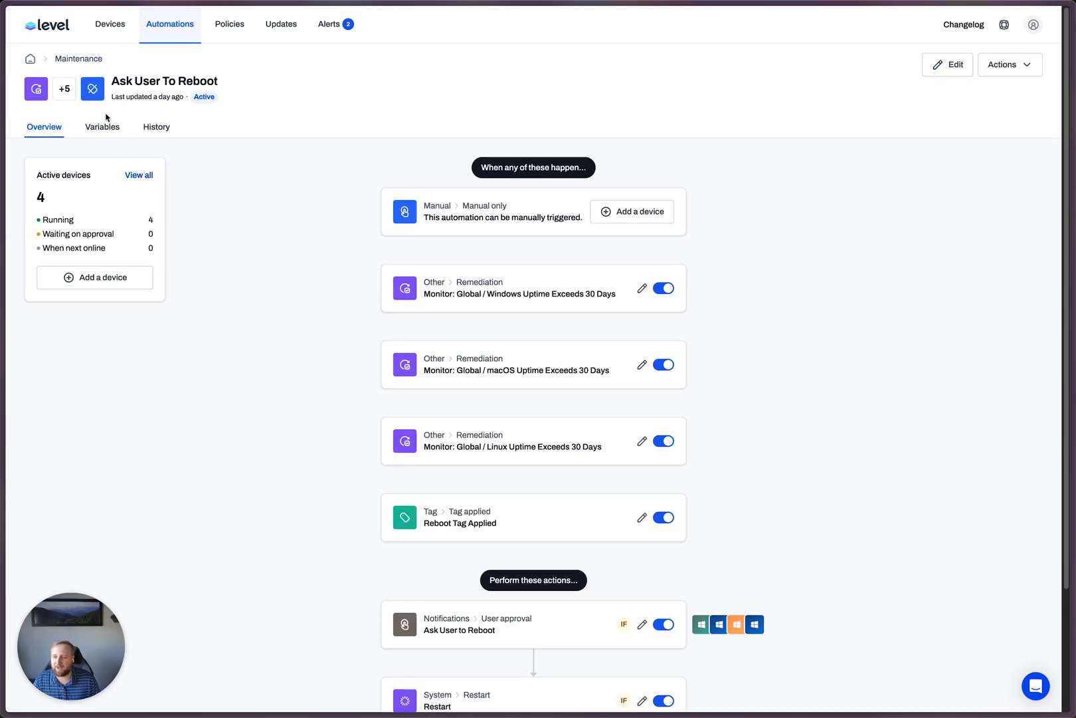
# - Open the Windows 11 device from the devices list and examine the Ask User To Reboot entry in its automation runs
pyautogui.click(110, 25)
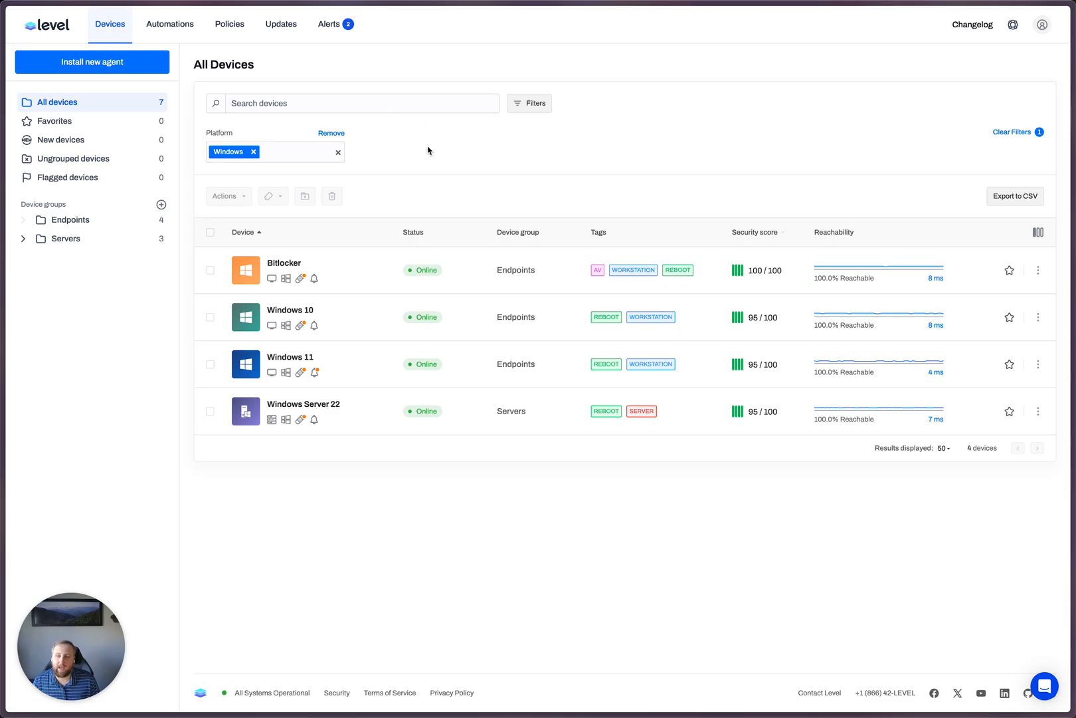
pyautogui.click(305, 357)
pyautogui.click(412, 133)
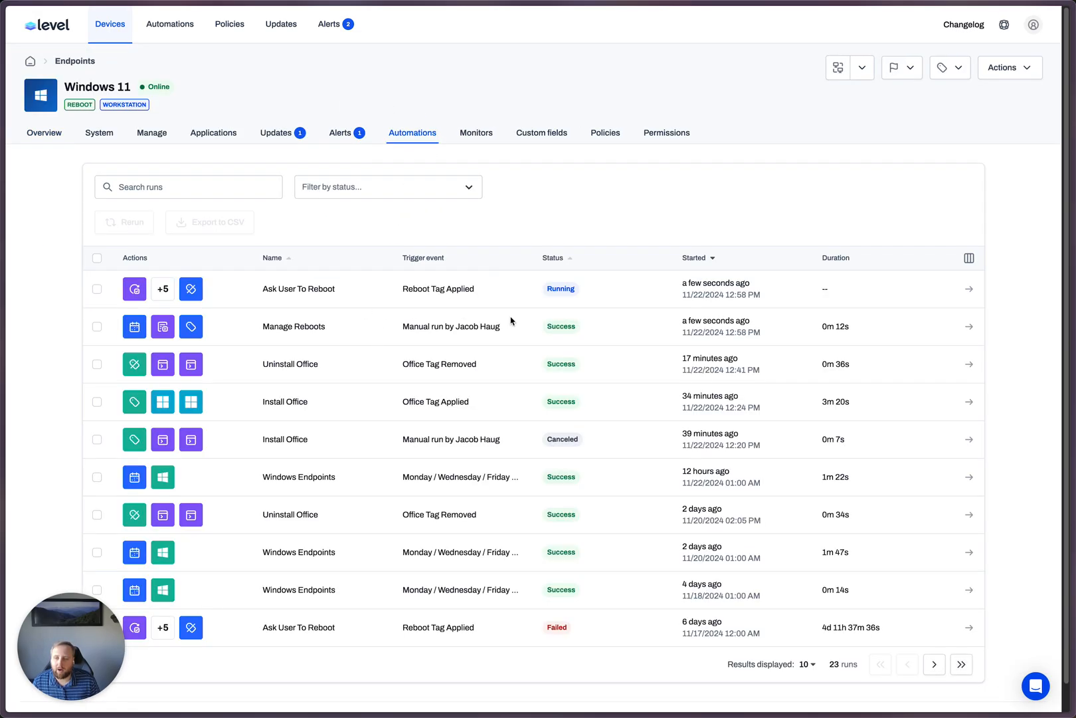
pyautogui.moveTo(255, 290); pyautogui.dragTo(346, 291)
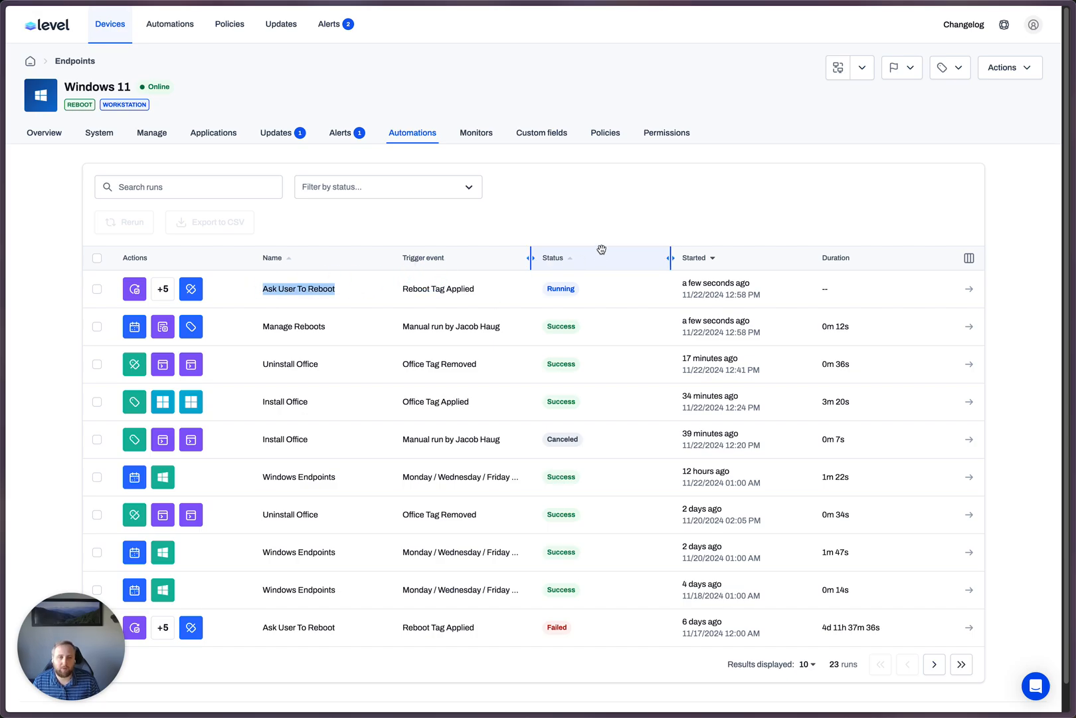